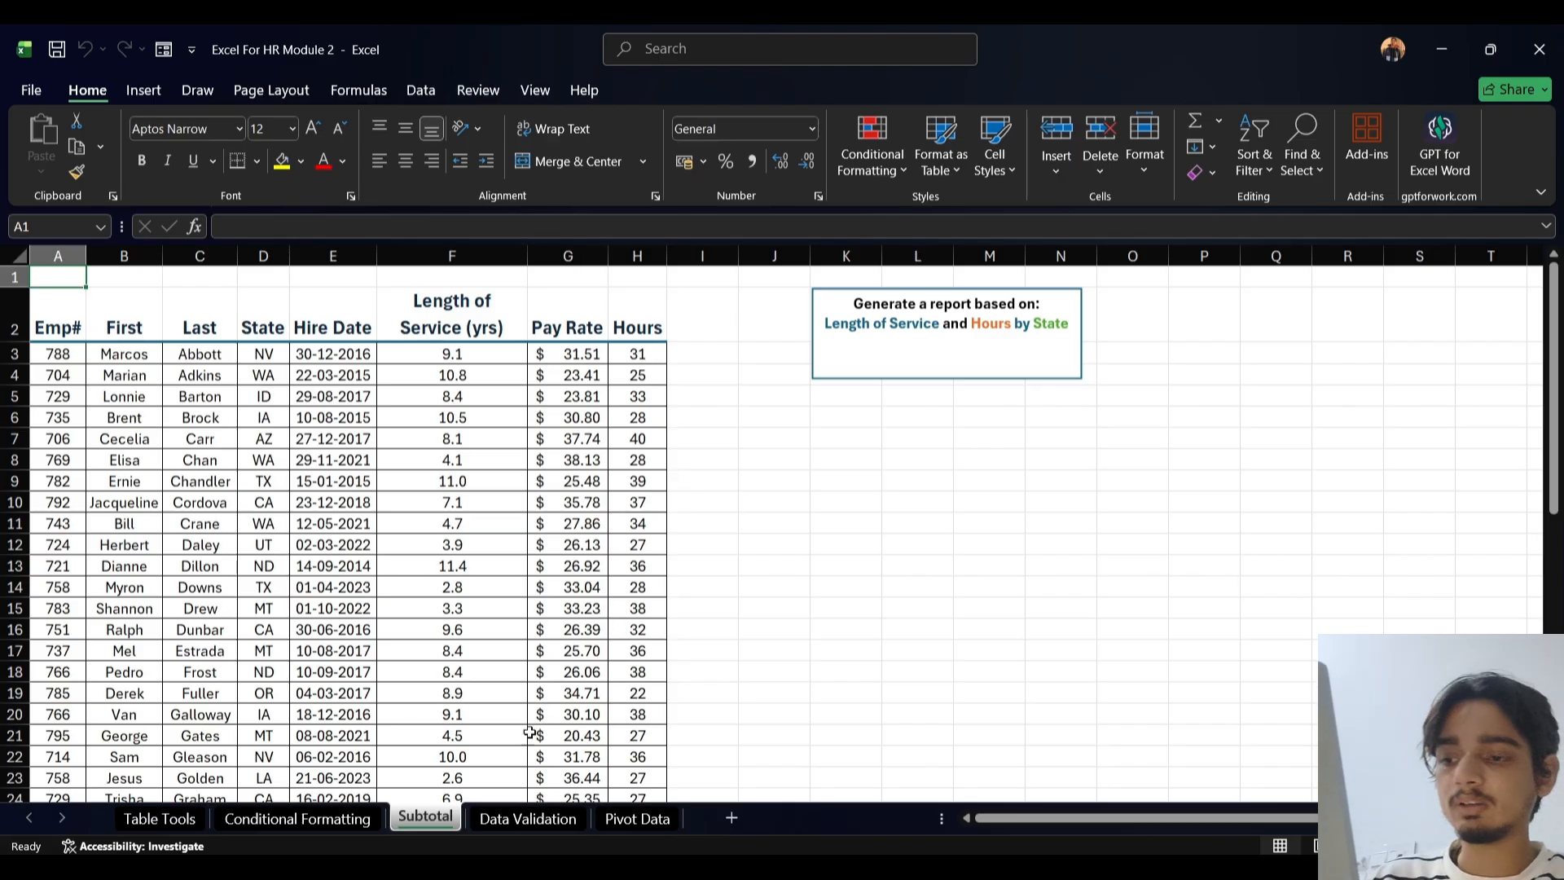
# Sort the employee list by the State column from A to Z, expanding the selection to the neighbouring columns
pyautogui.scroll(-1, 483, 418)
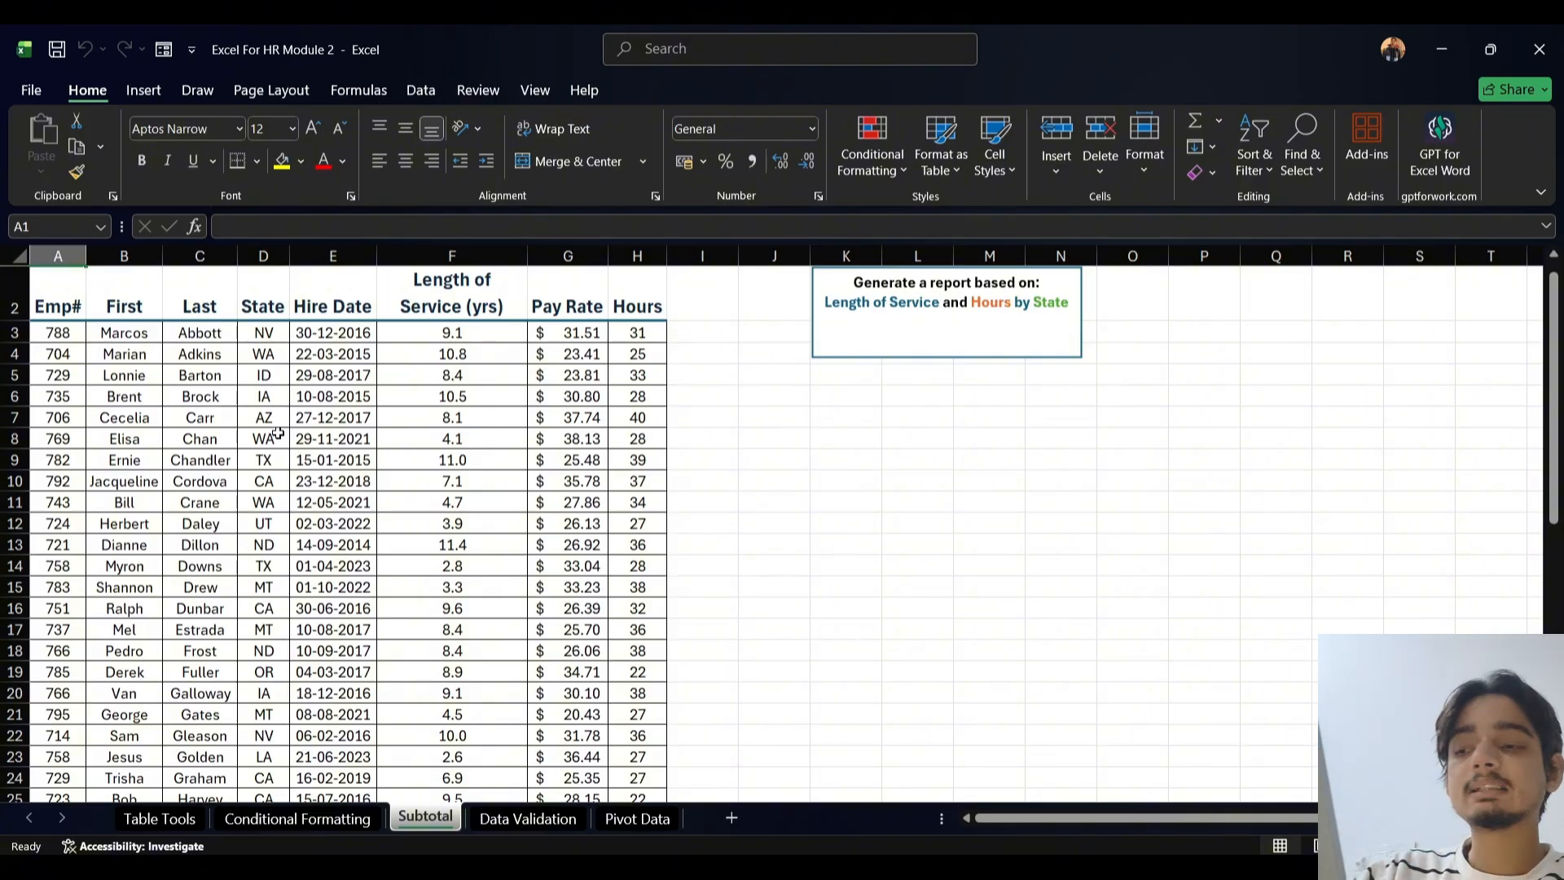
pyautogui.click(263, 332)
pyautogui.moveTo(263, 332); pyautogui.dragTo(262, 743)
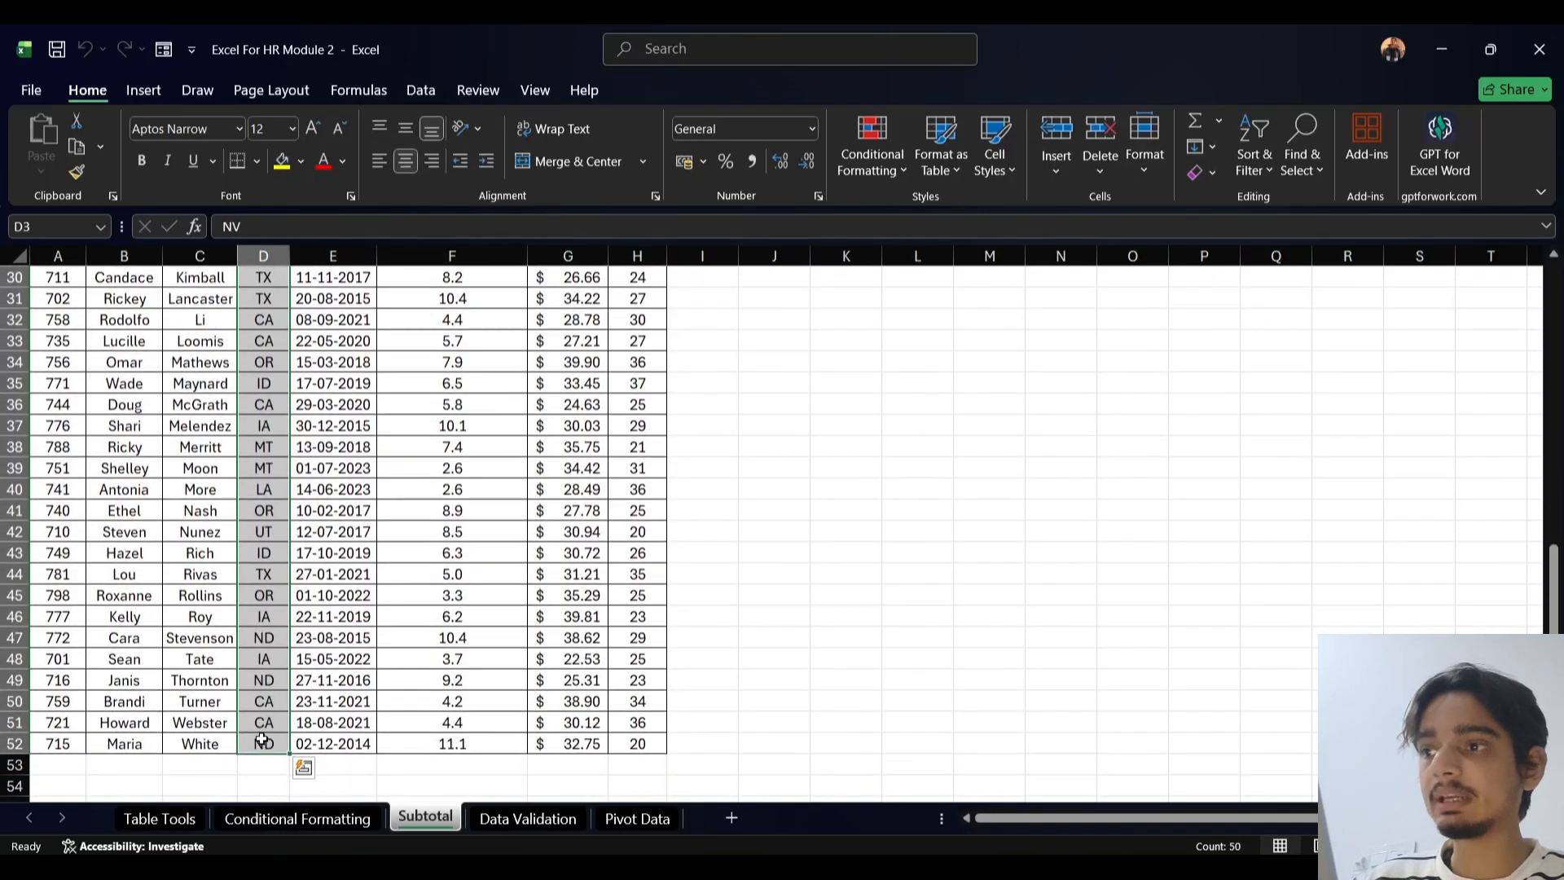
pyautogui.click(146, 89)
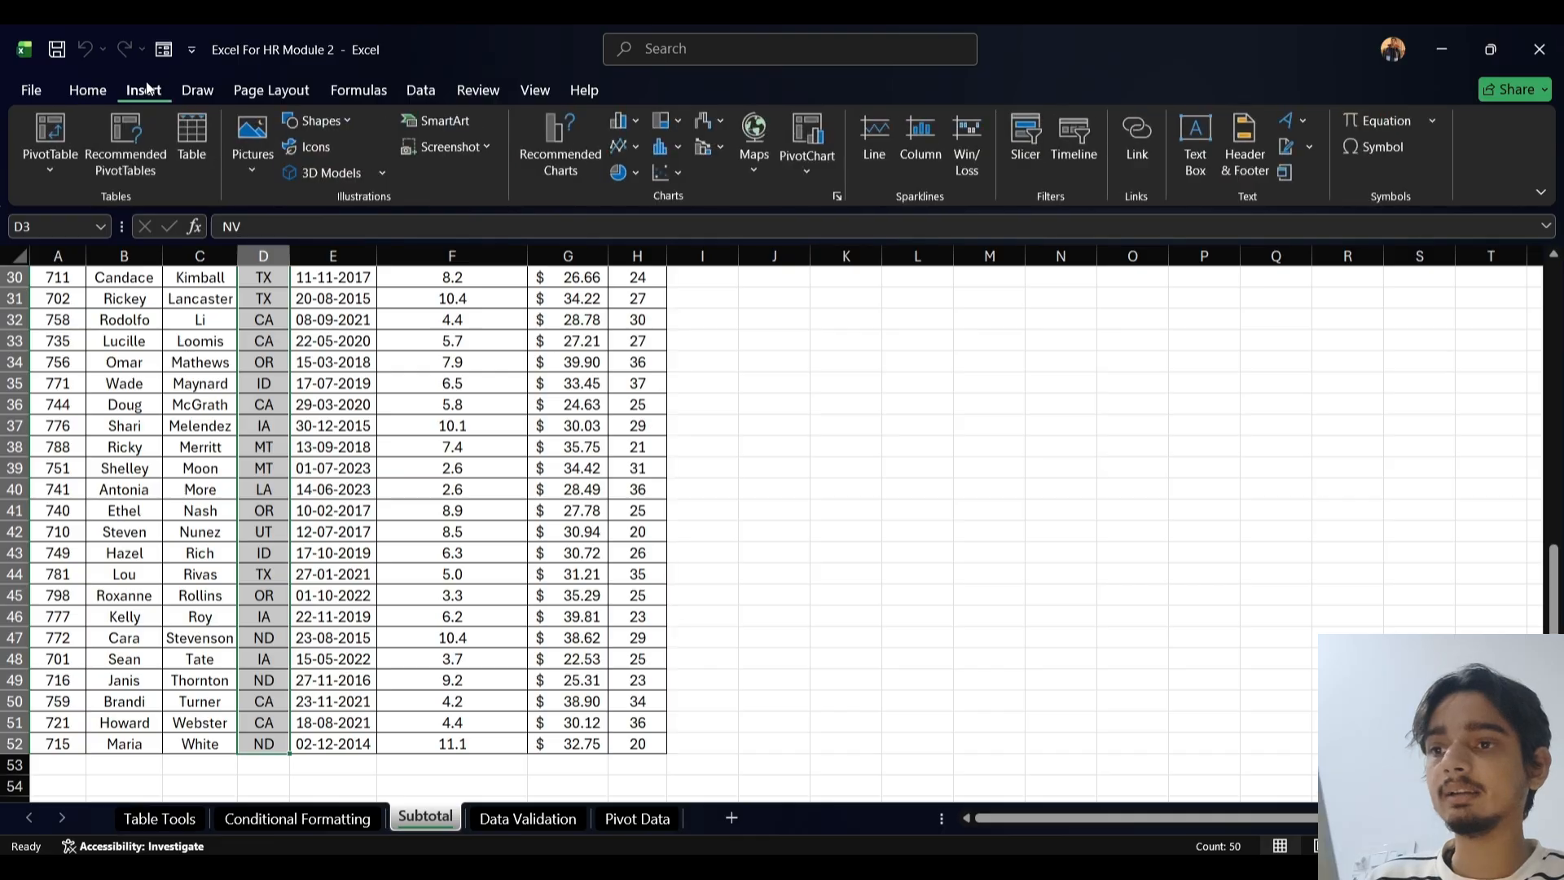
pyautogui.click(196, 88)
pyautogui.click(410, 90)
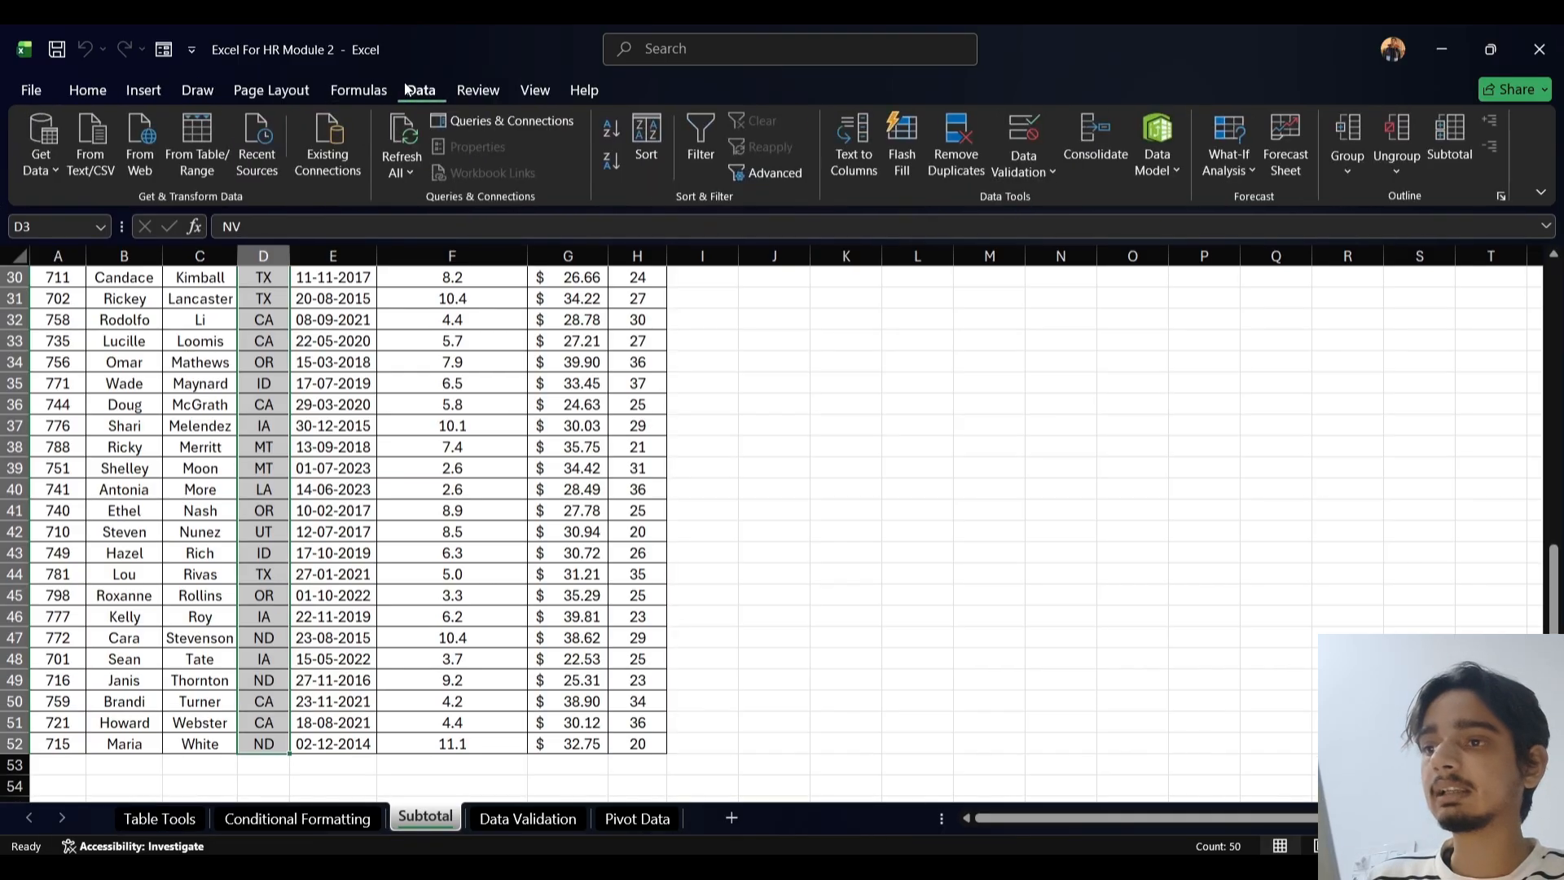
pyautogui.click(606, 130)
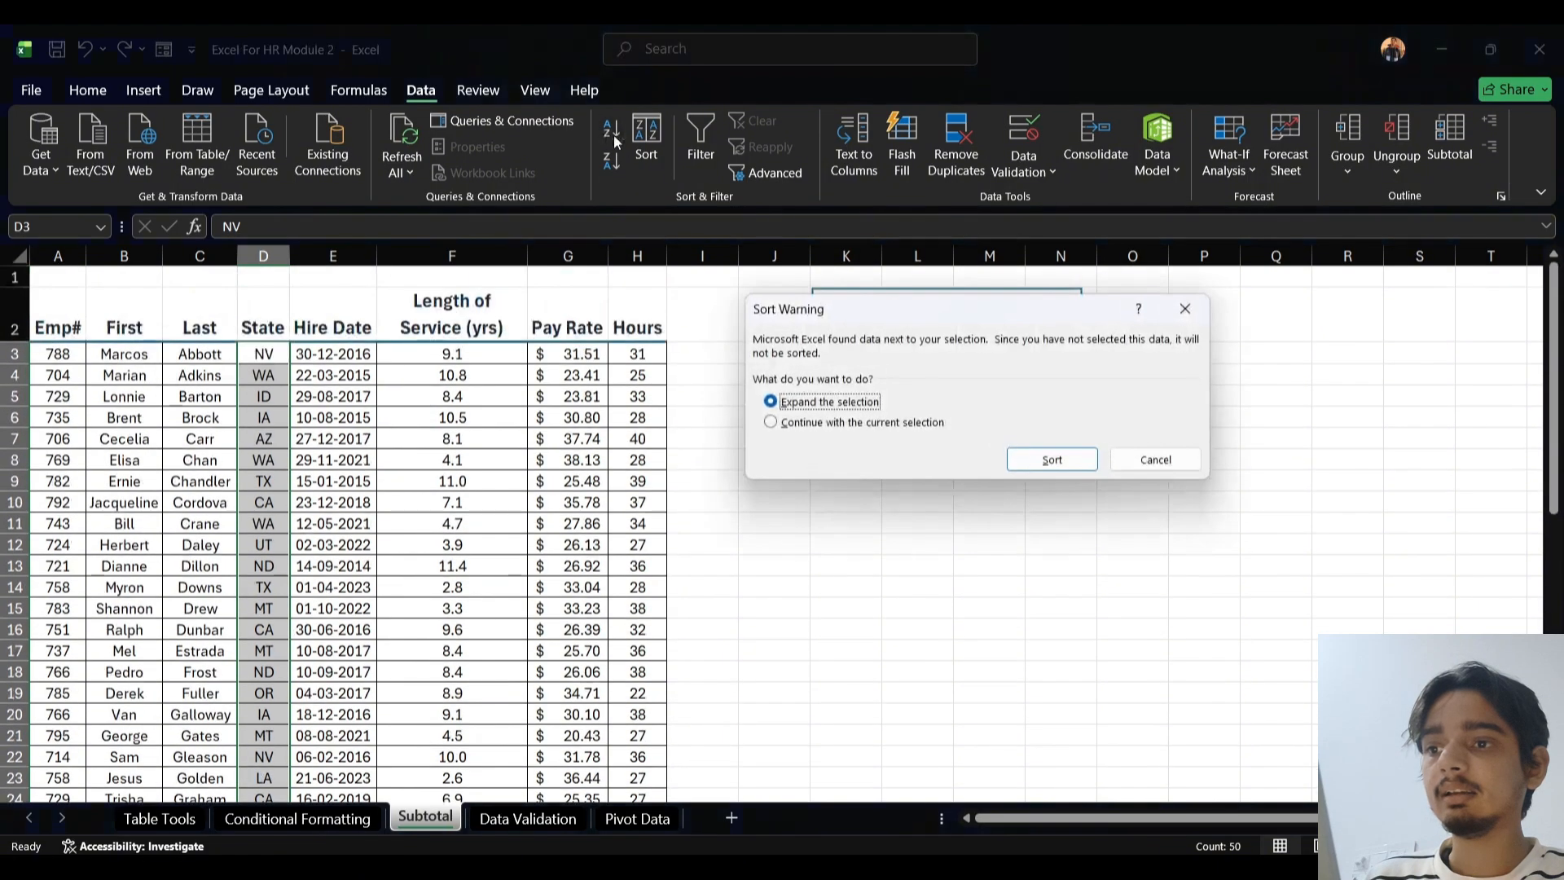
pyautogui.click(1026, 472)
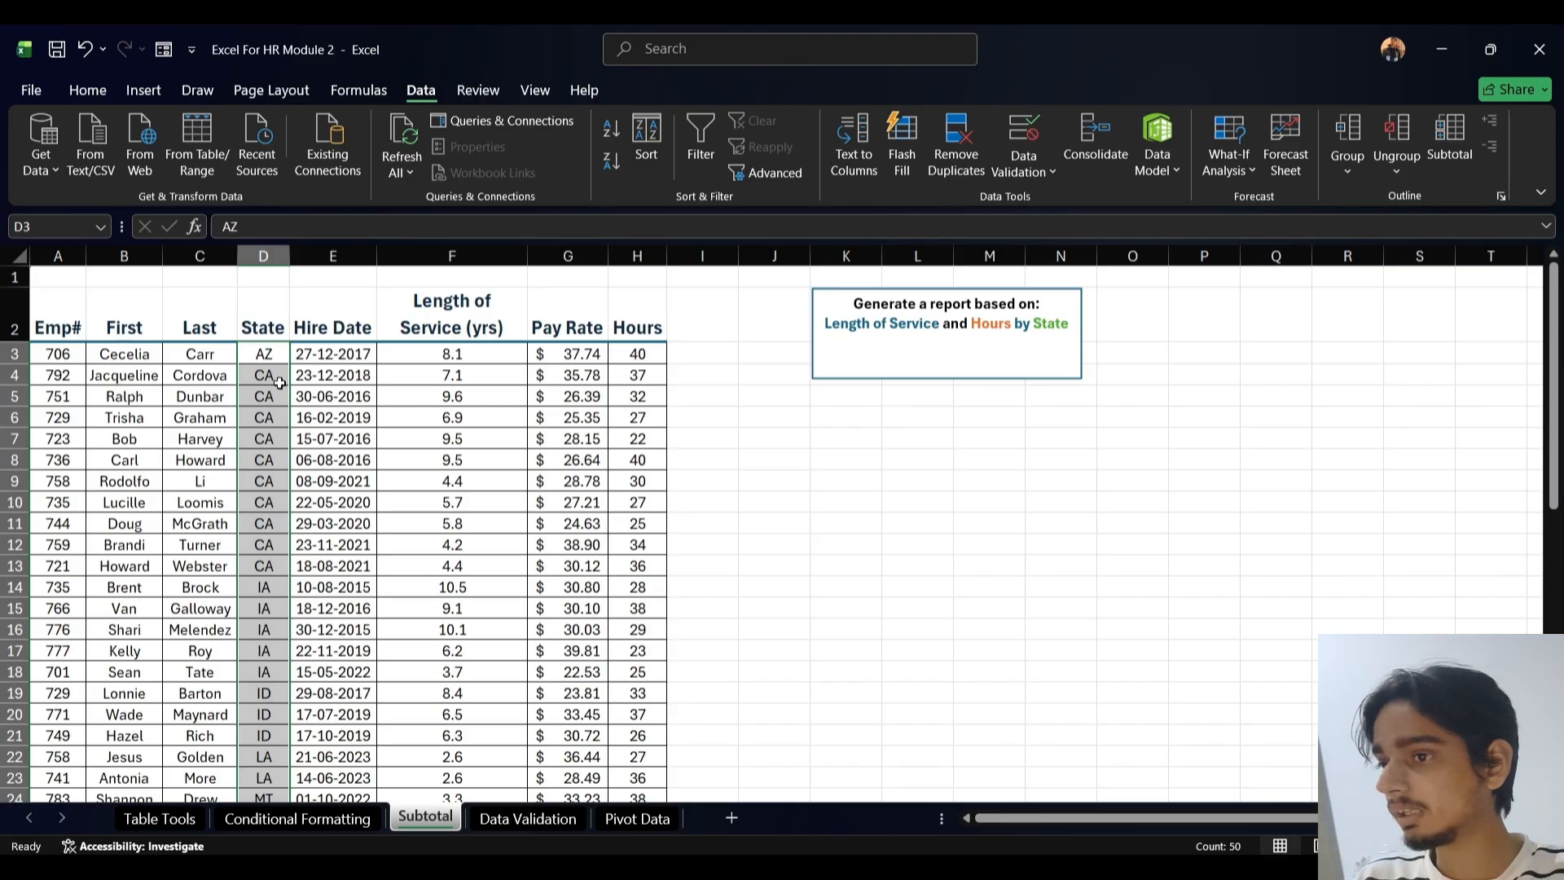
# Undo the State sort to show the original row order, and redo it
pyautogui.hotkey('ctrl', 'z')
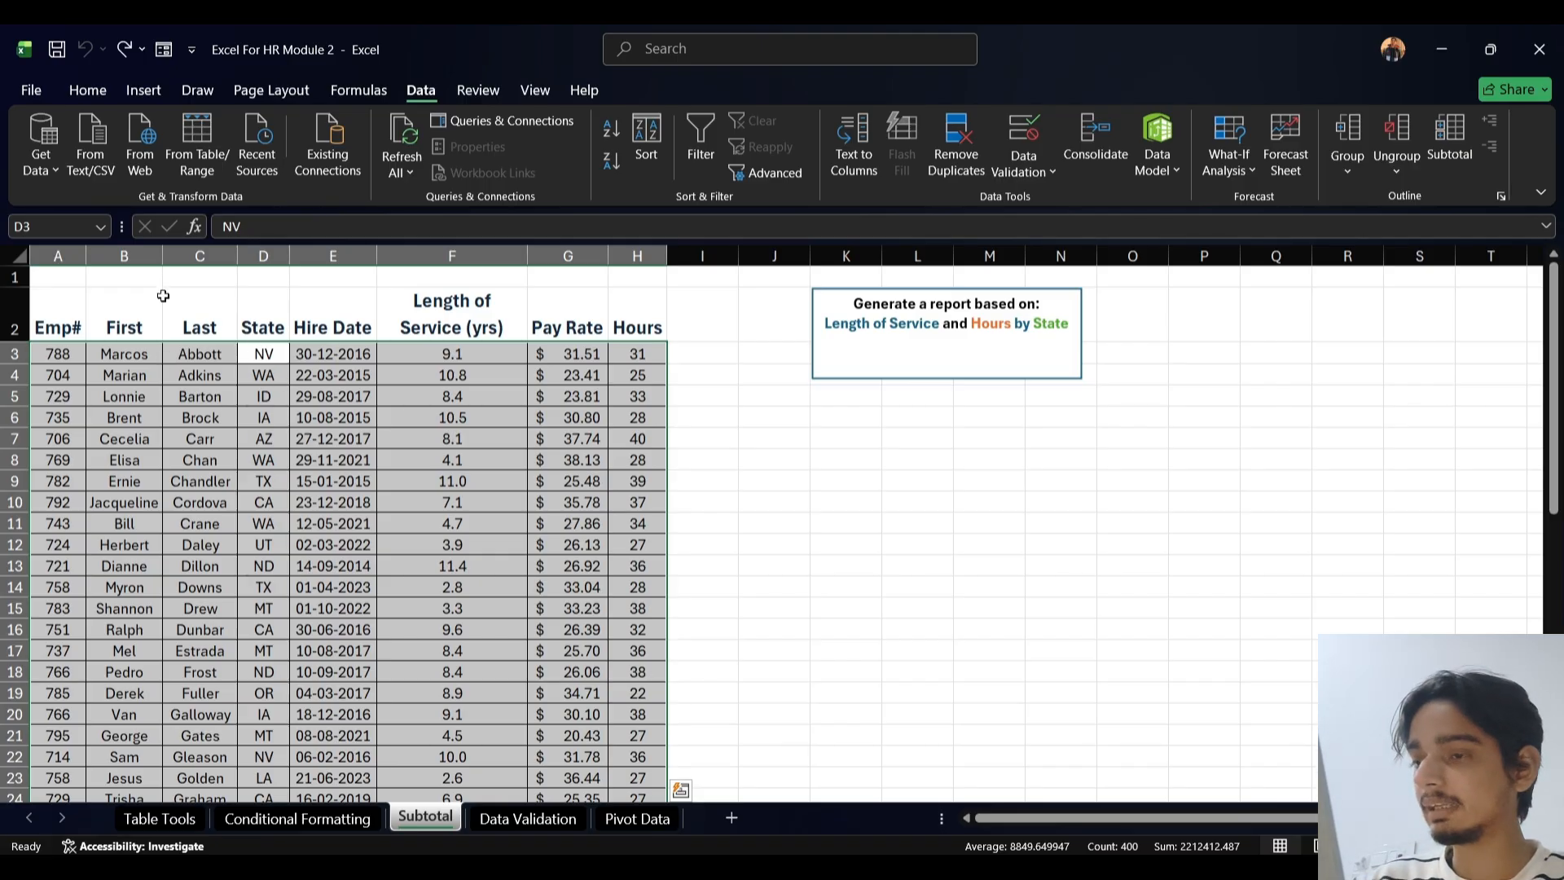
pyautogui.hotkey('ctrl', 'q')
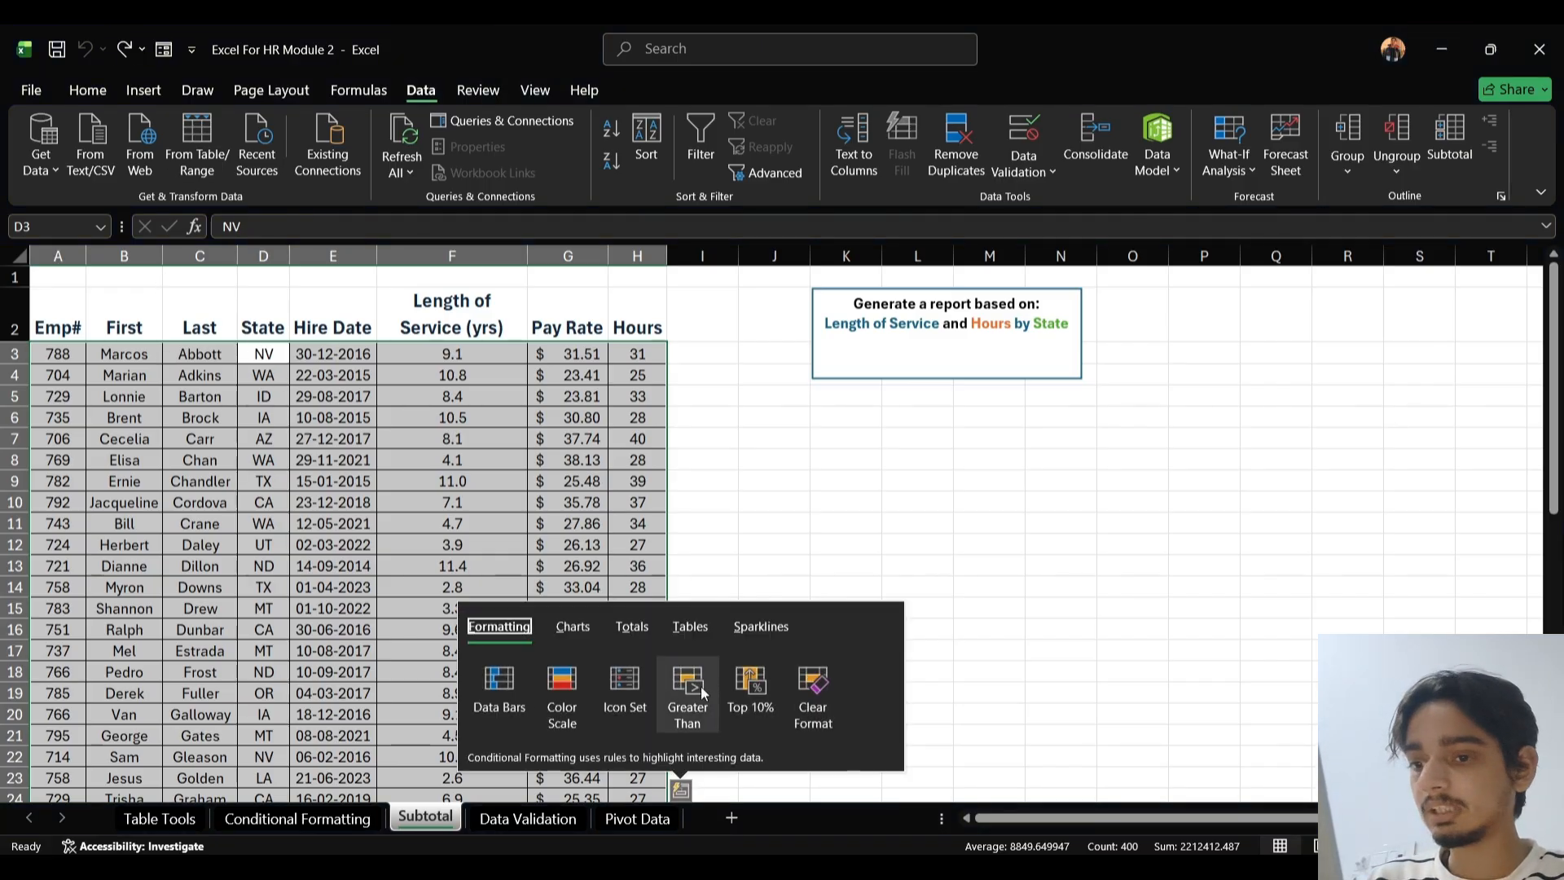
pyautogui.click(820, 840)
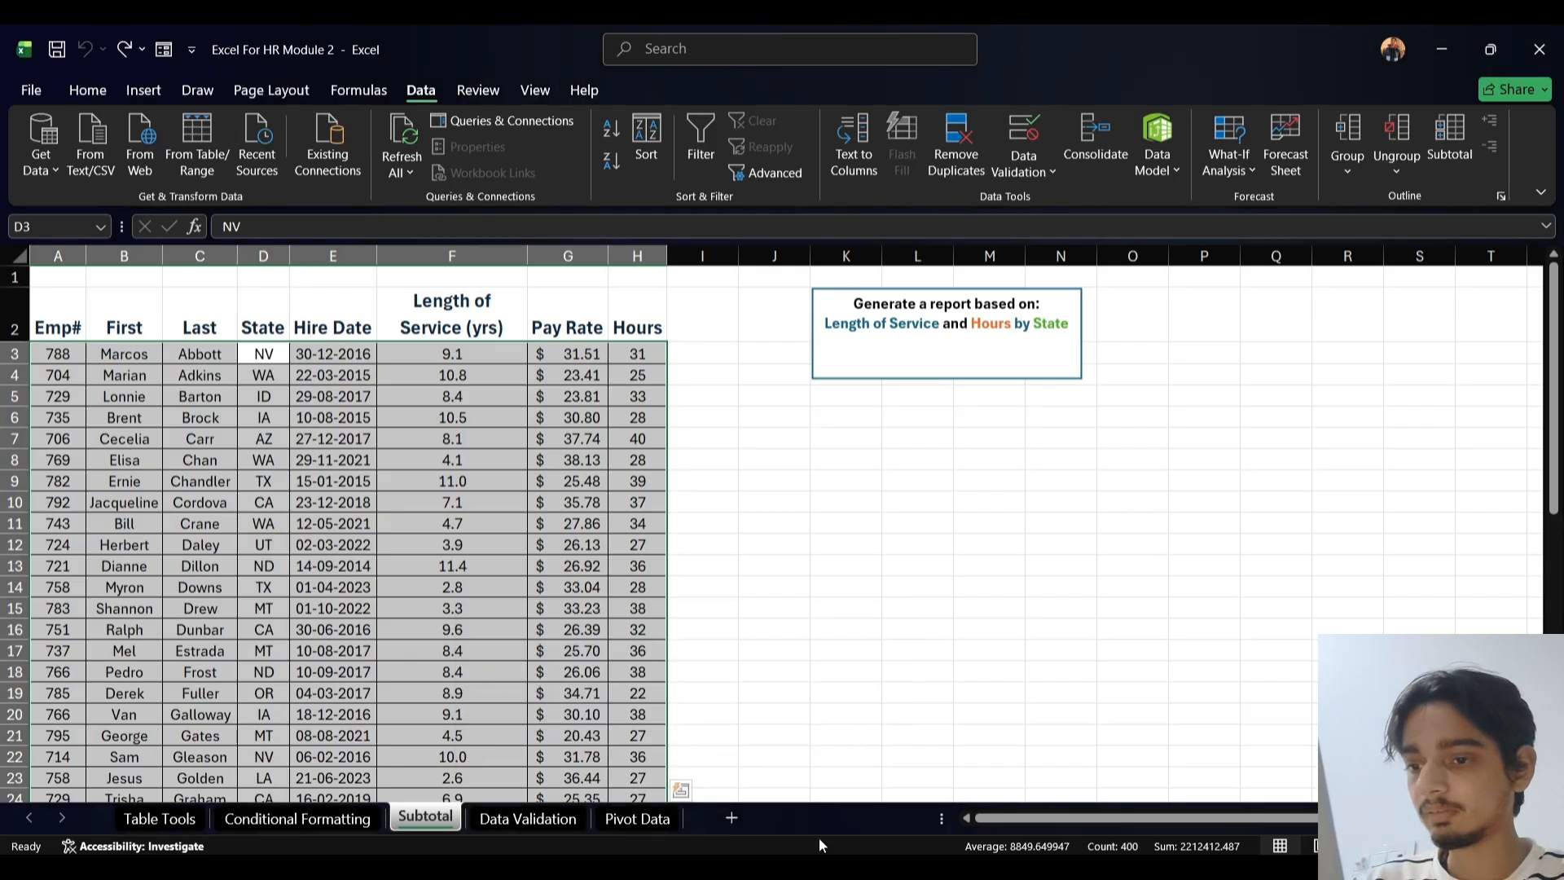
pyautogui.click(124, 50)
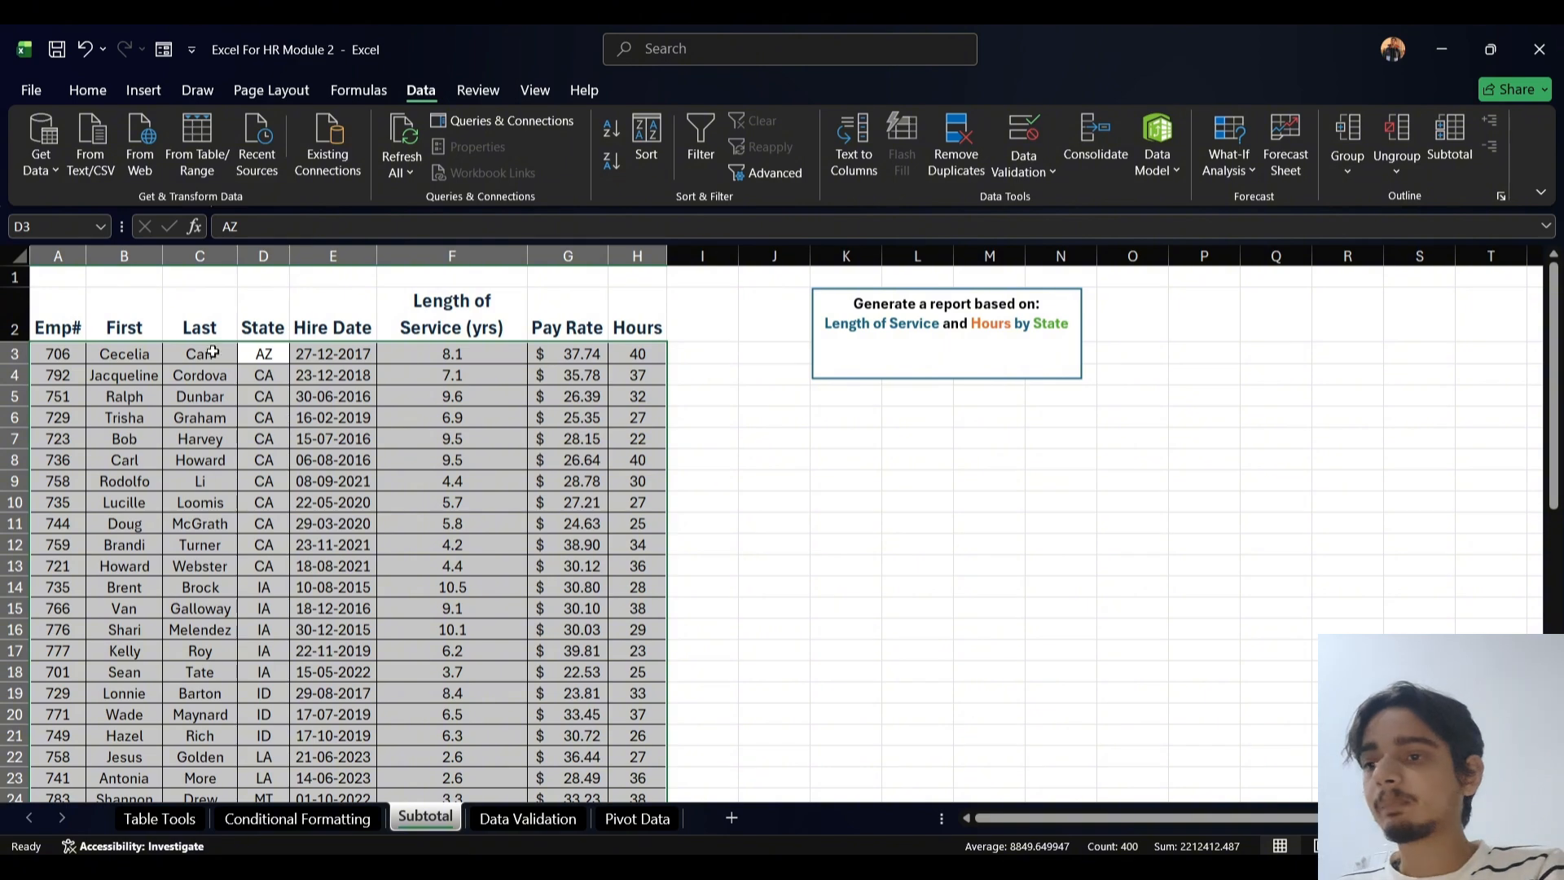
pyautogui.click(703, 481)
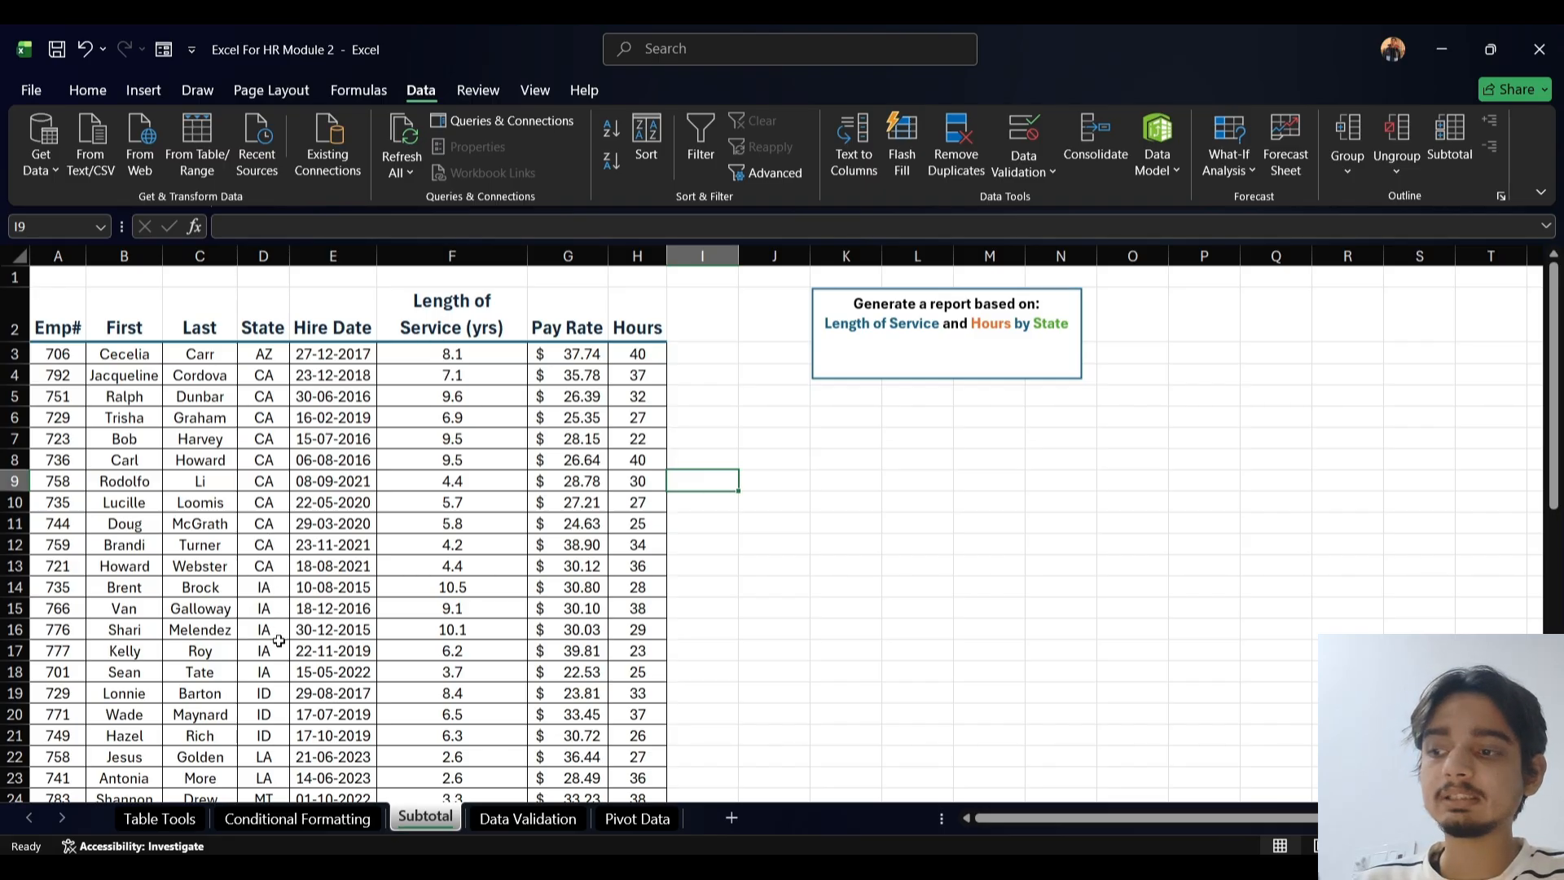
# Examine how the sorted State column groups equal states together, such as the single AZ row and the block of CA rows
pyautogui.scroll(-1, 277, 662)
pyautogui.scroll(-2, 277, 662)
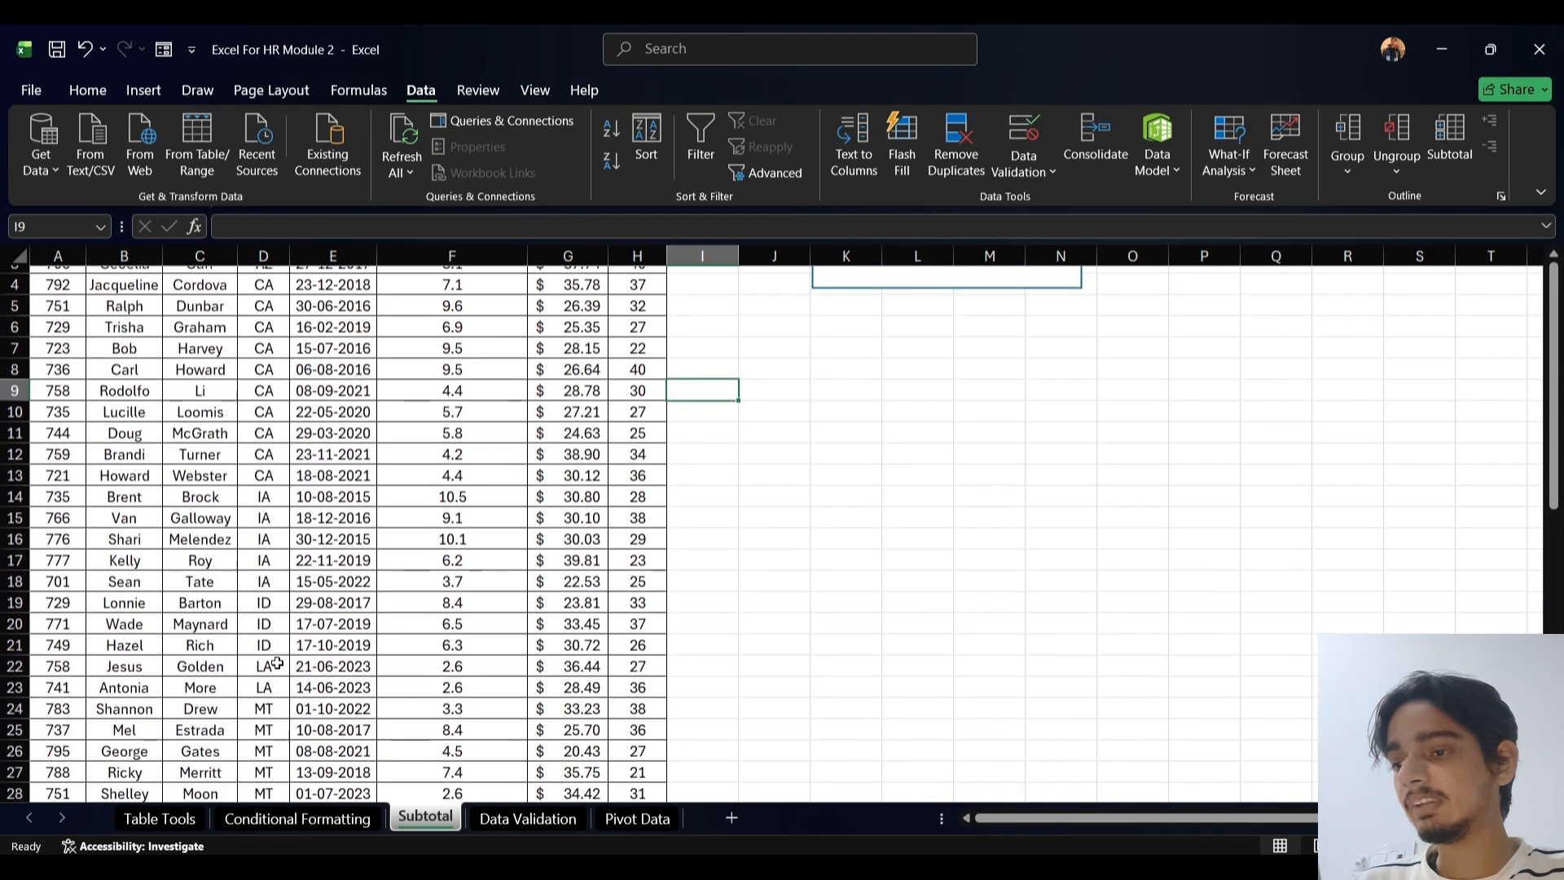
pyautogui.scroll(2, 277, 635)
pyautogui.scroll(-1, 277, 619)
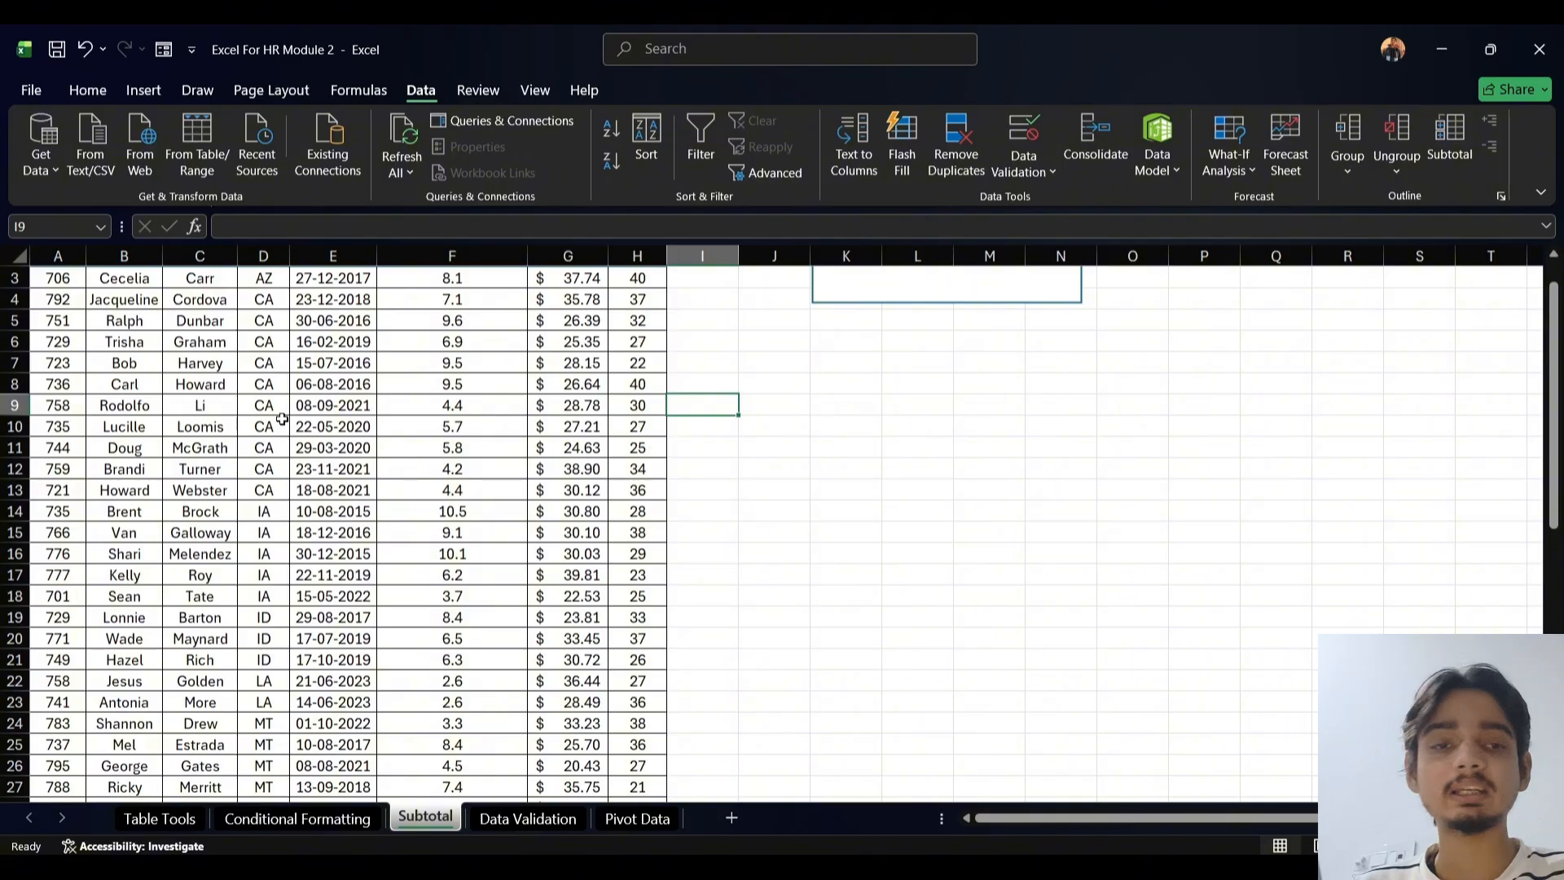
pyautogui.scroll(1, 278, 326)
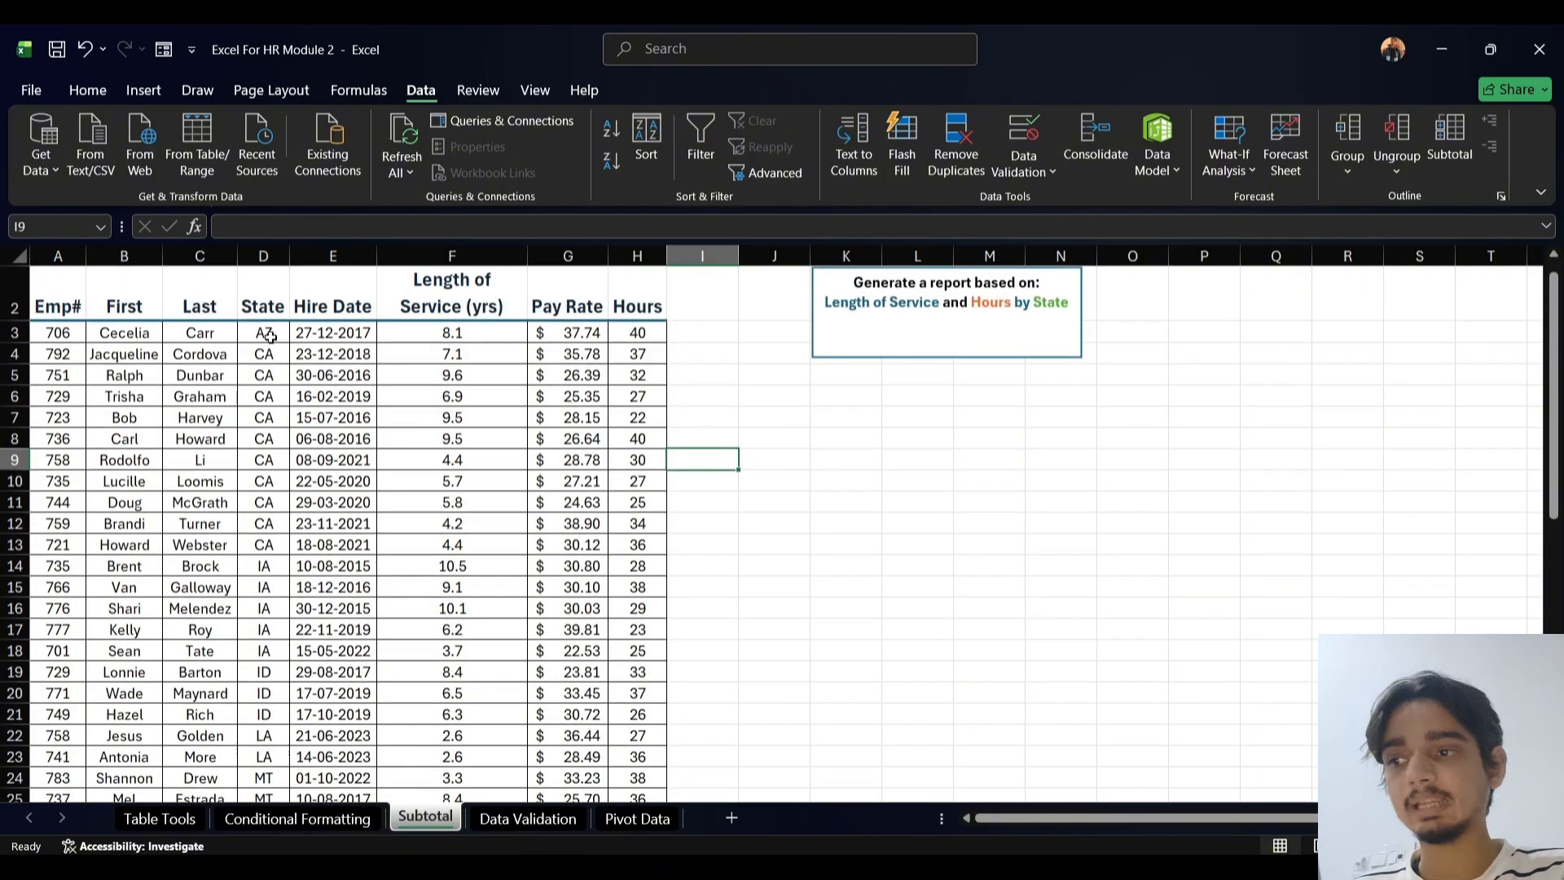
pyautogui.click(273, 332)
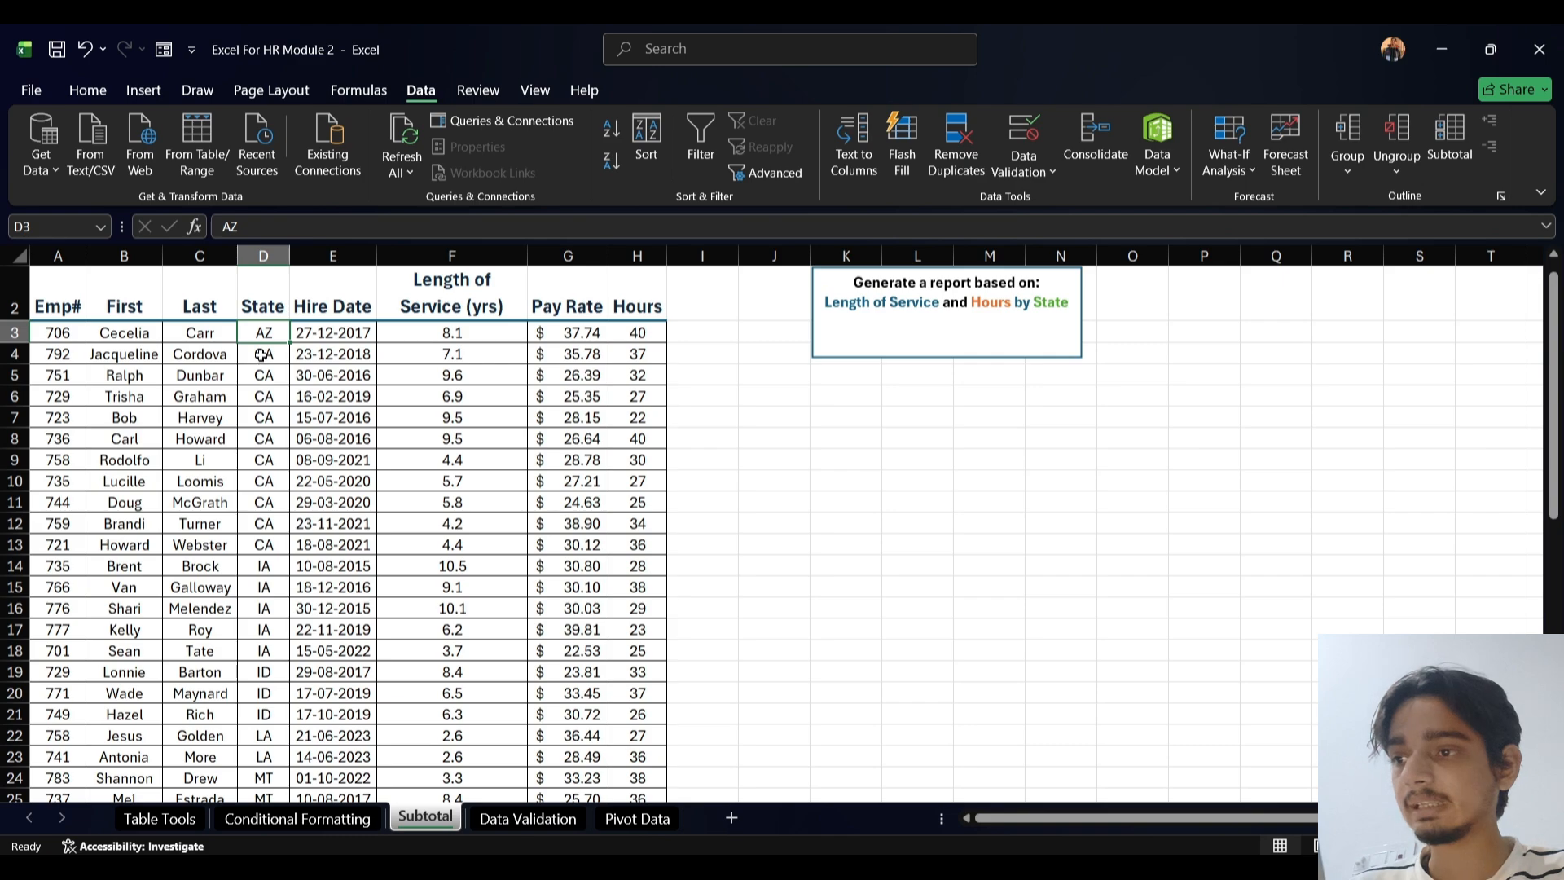
pyautogui.moveTo(264, 354); pyautogui.dragTo(263, 546)
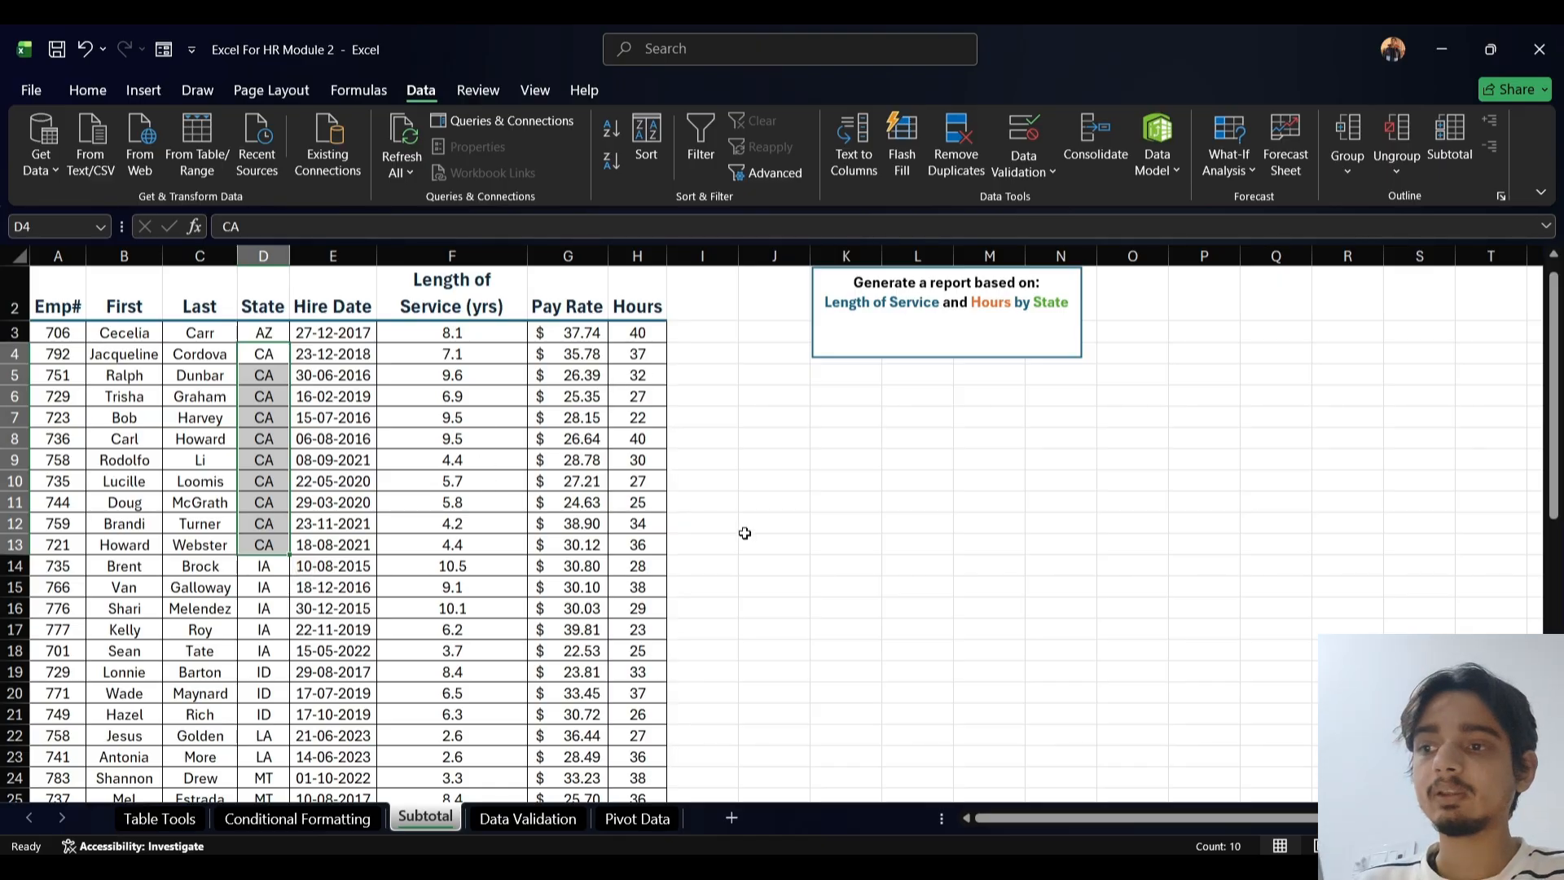
pyautogui.click(744, 530)
# Start a Subtotal on the employee table that calculates at each change in State using the Sum function
pyautogui.click(60, 305)
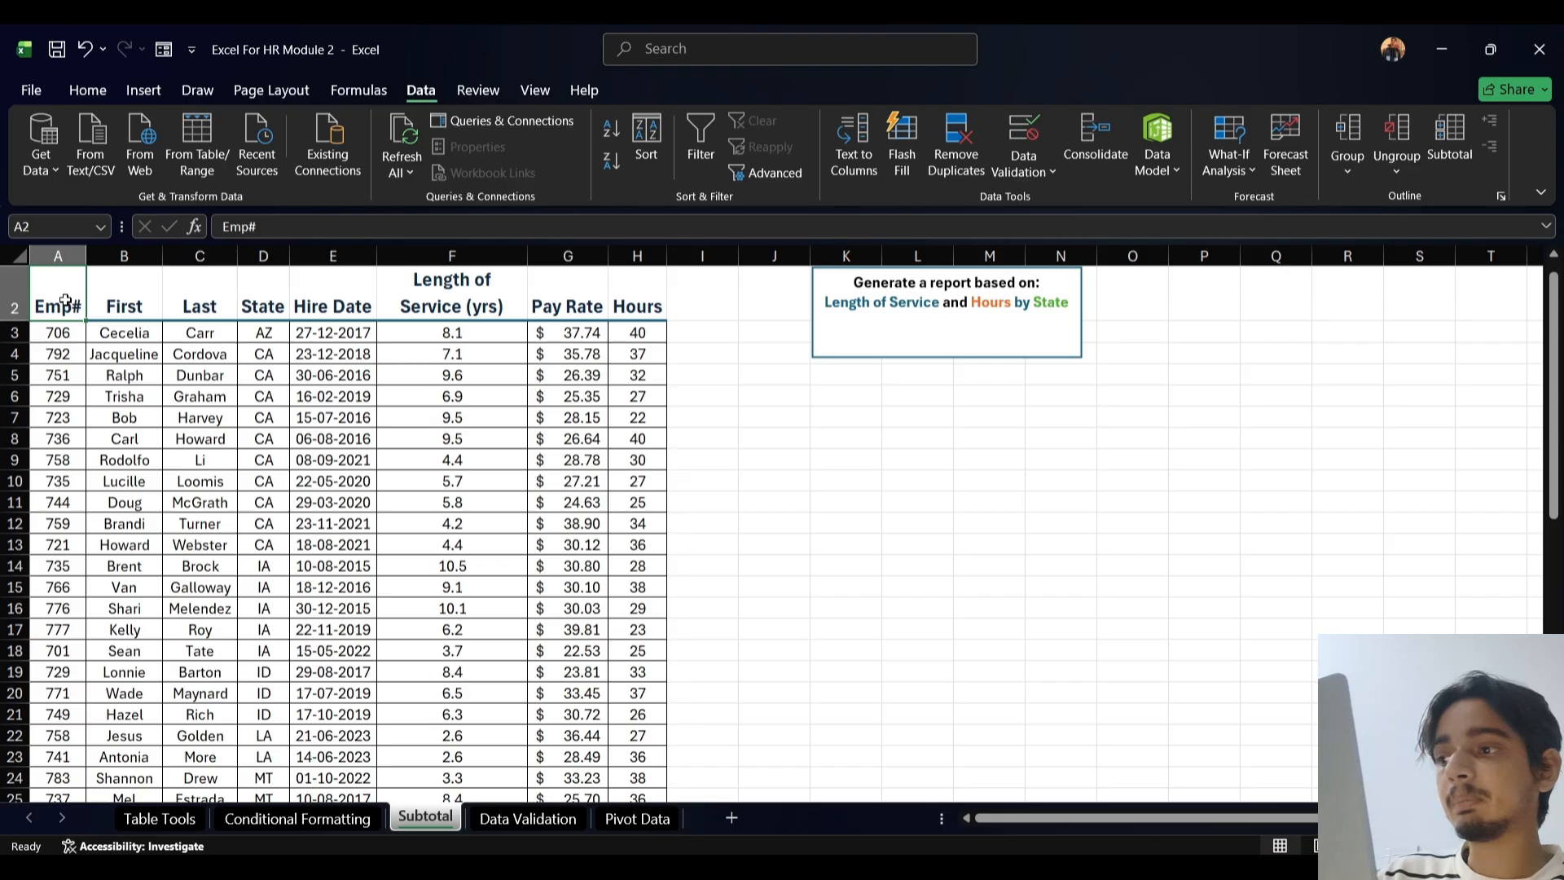
pyautogui.click(1448, 151)
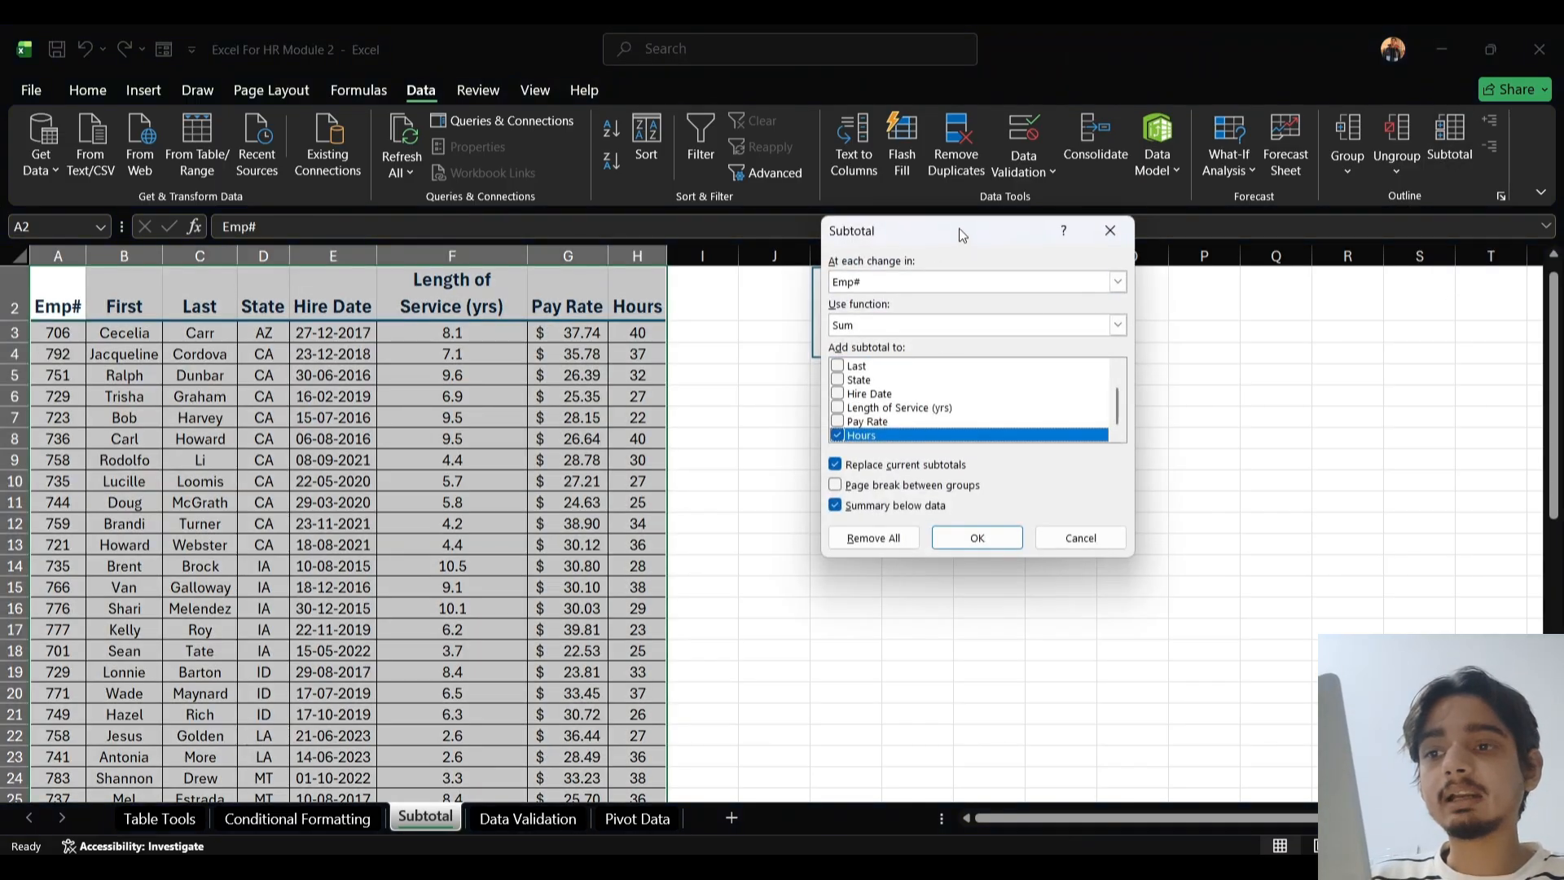
pyautogui.moveTo(960, 232); pyautogui.dragTo(979, 265)
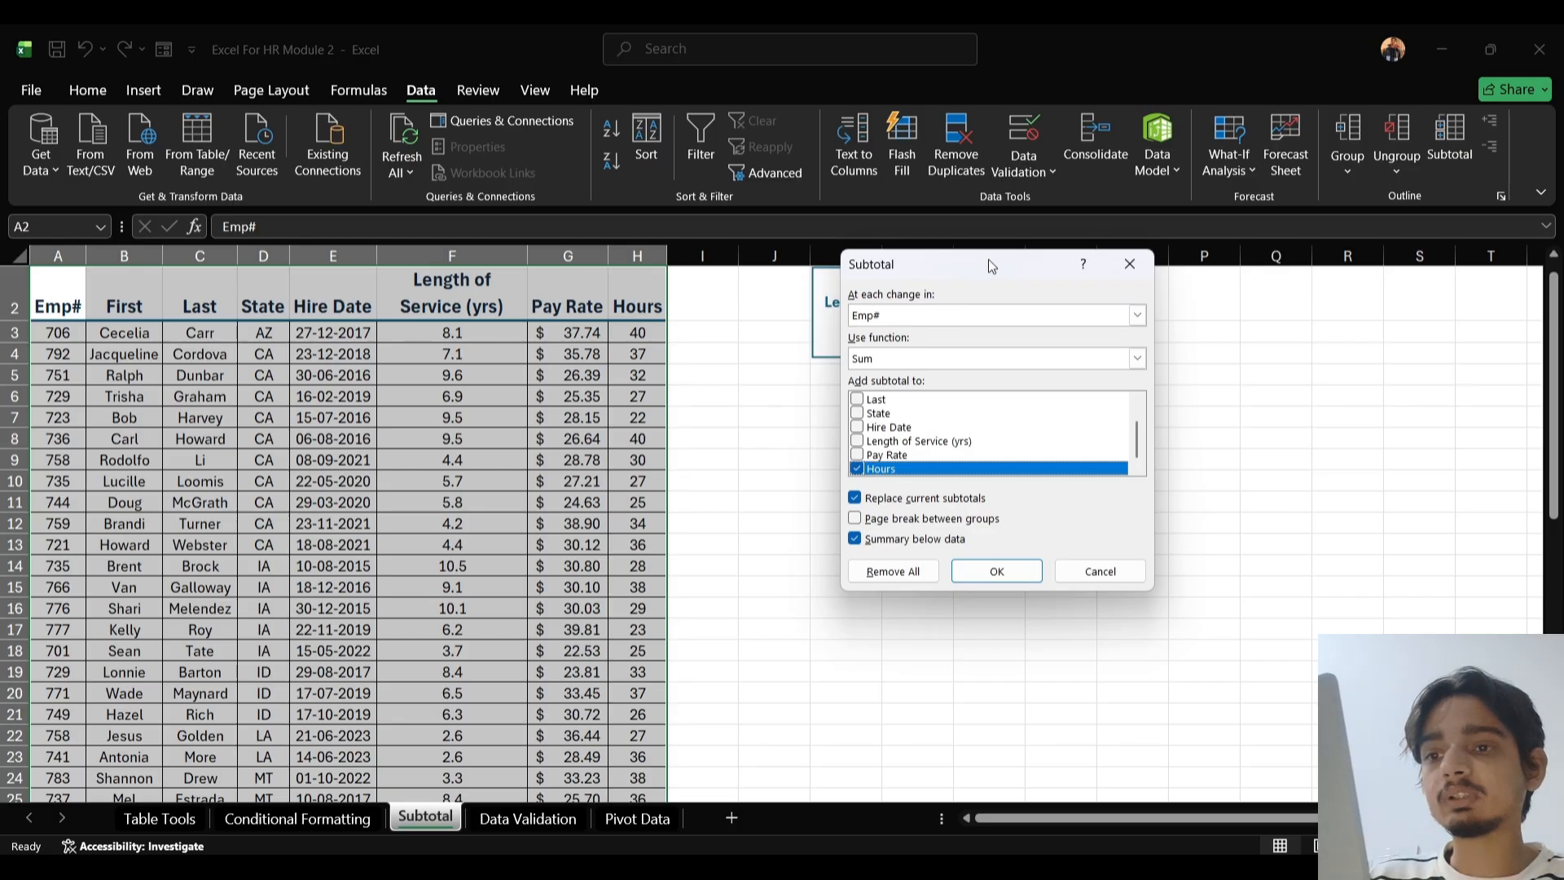
pyautogui.moveTo(989, 264); pyautogui.dragTo(1126, 248)
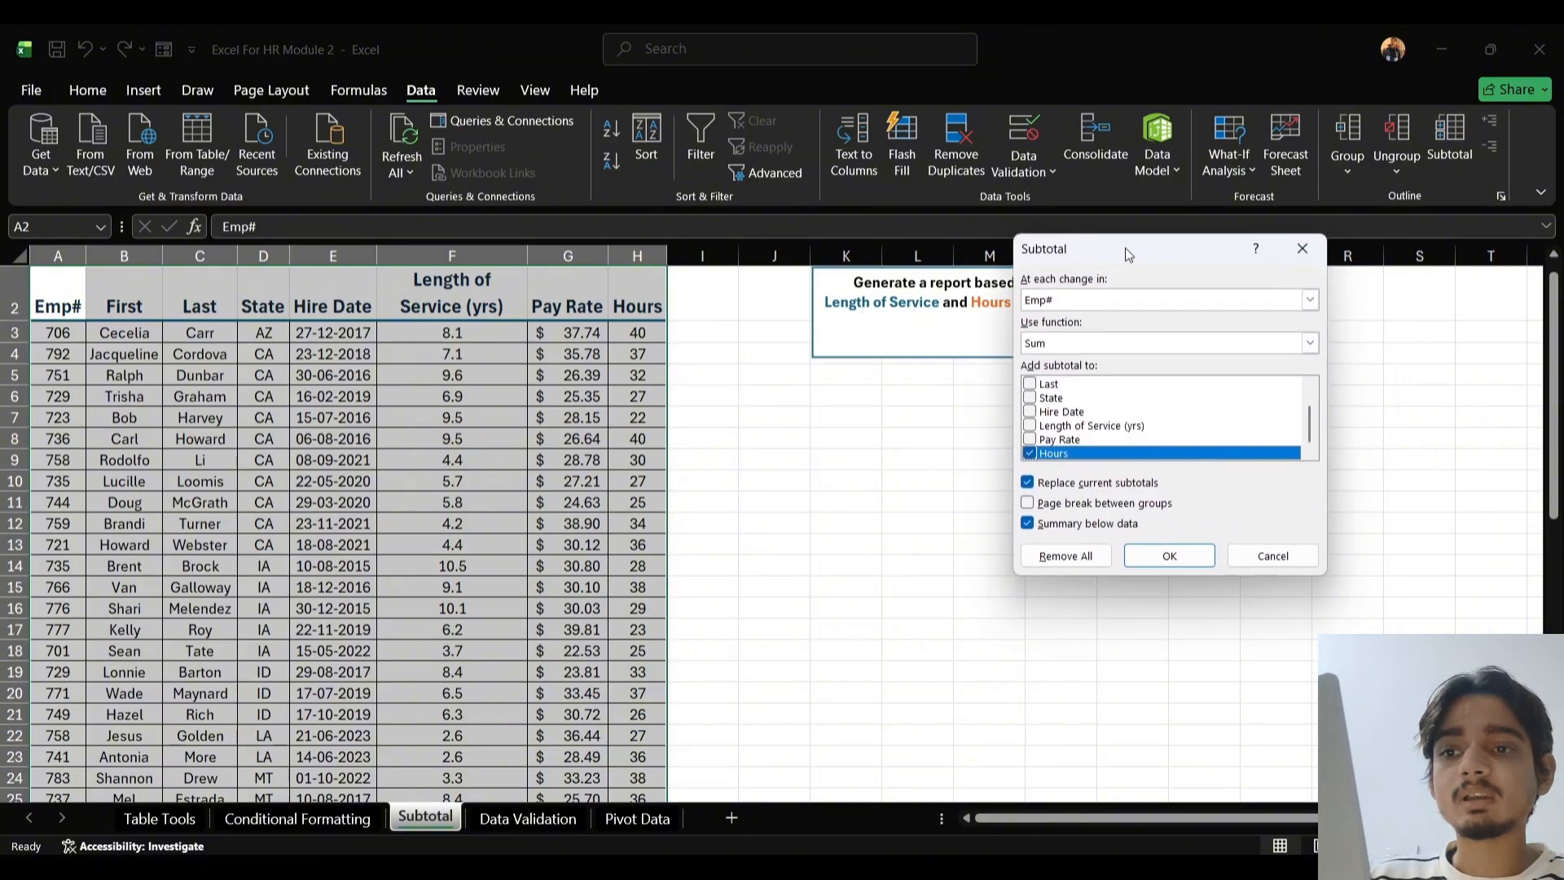
pyautogui.click(1310, 299)
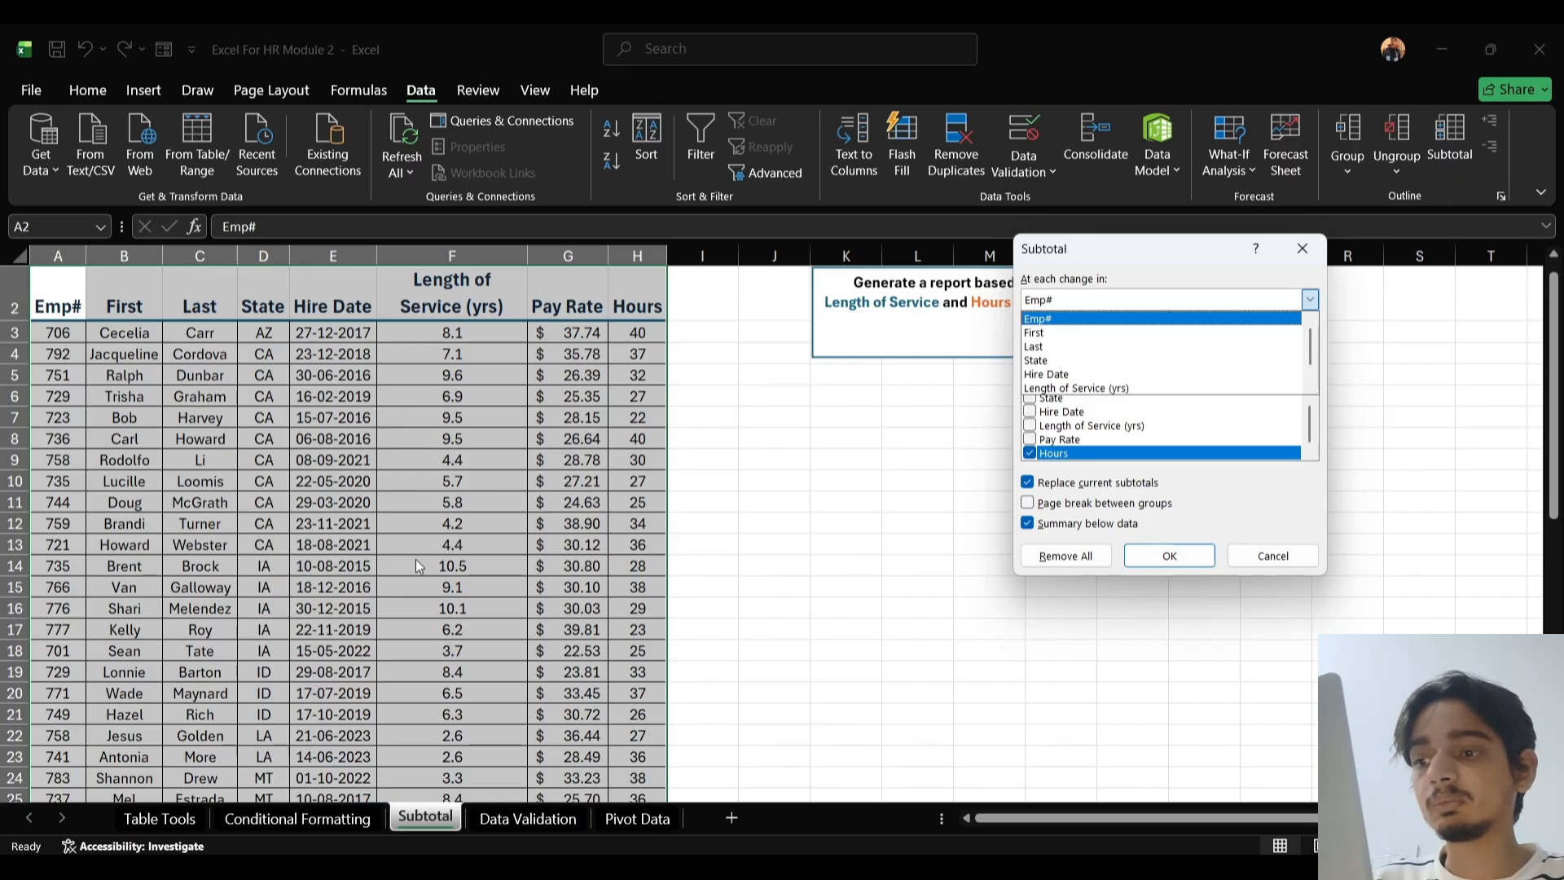
pyautogui.click(1085, 363)
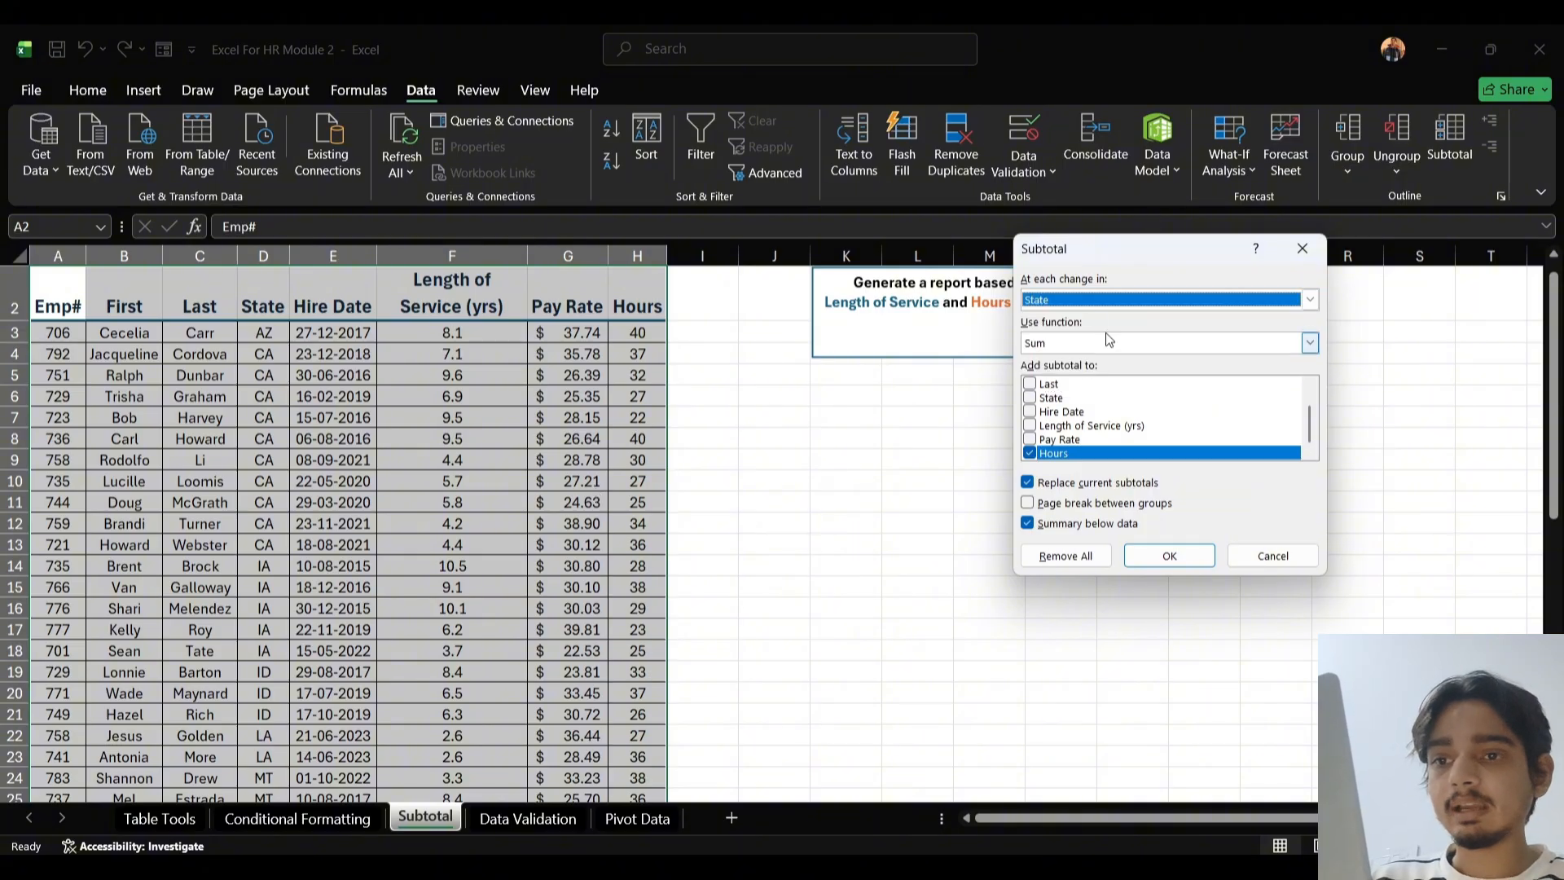
pyautogui.click(1164, 345)
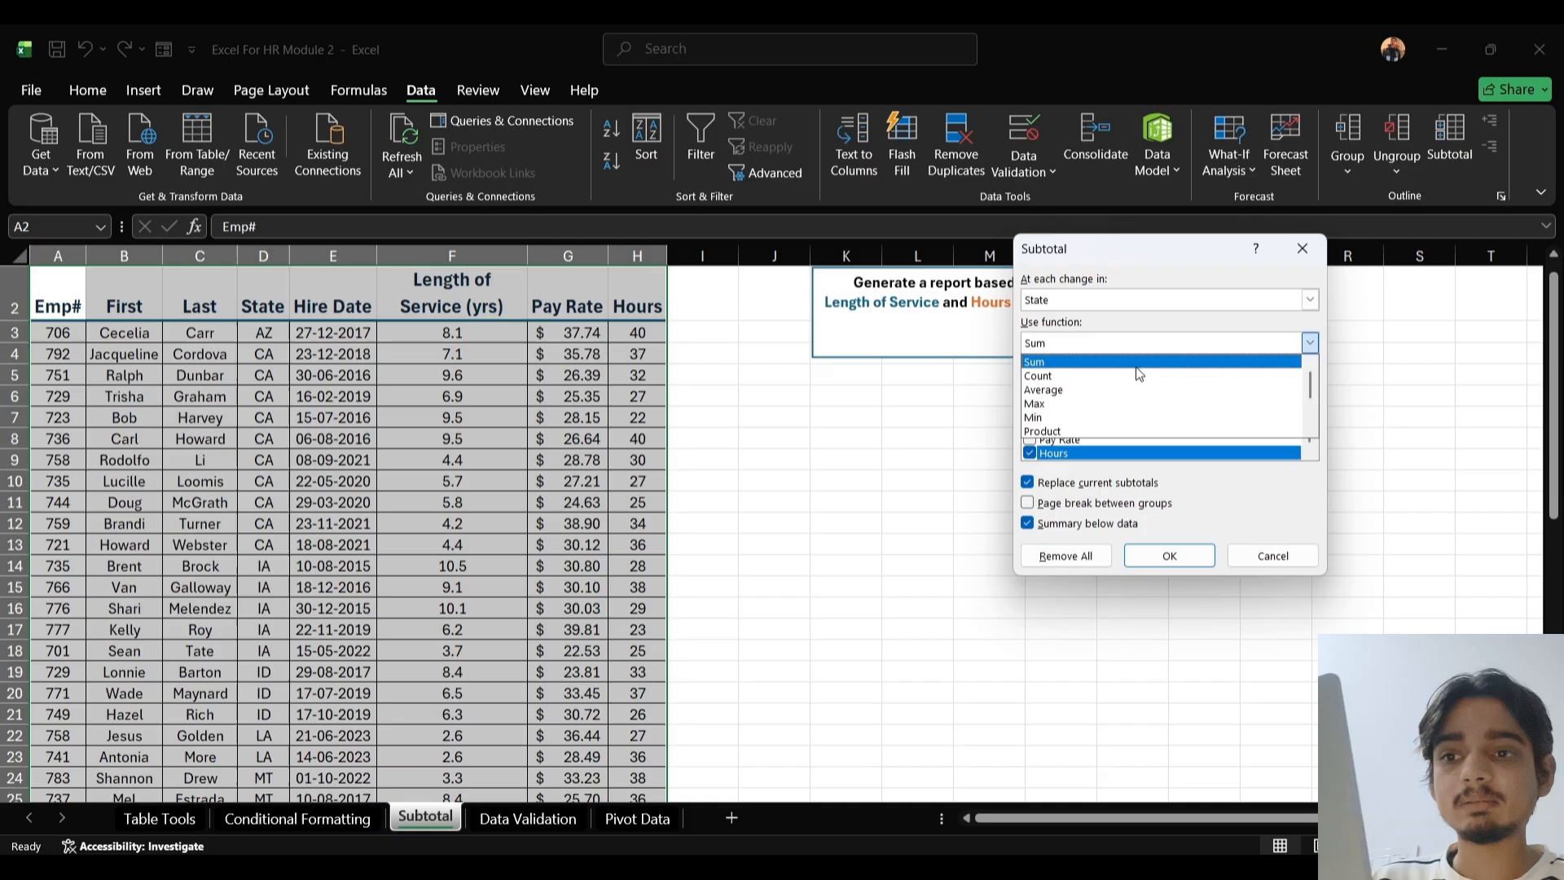
pyautogui.click(1087, 364)
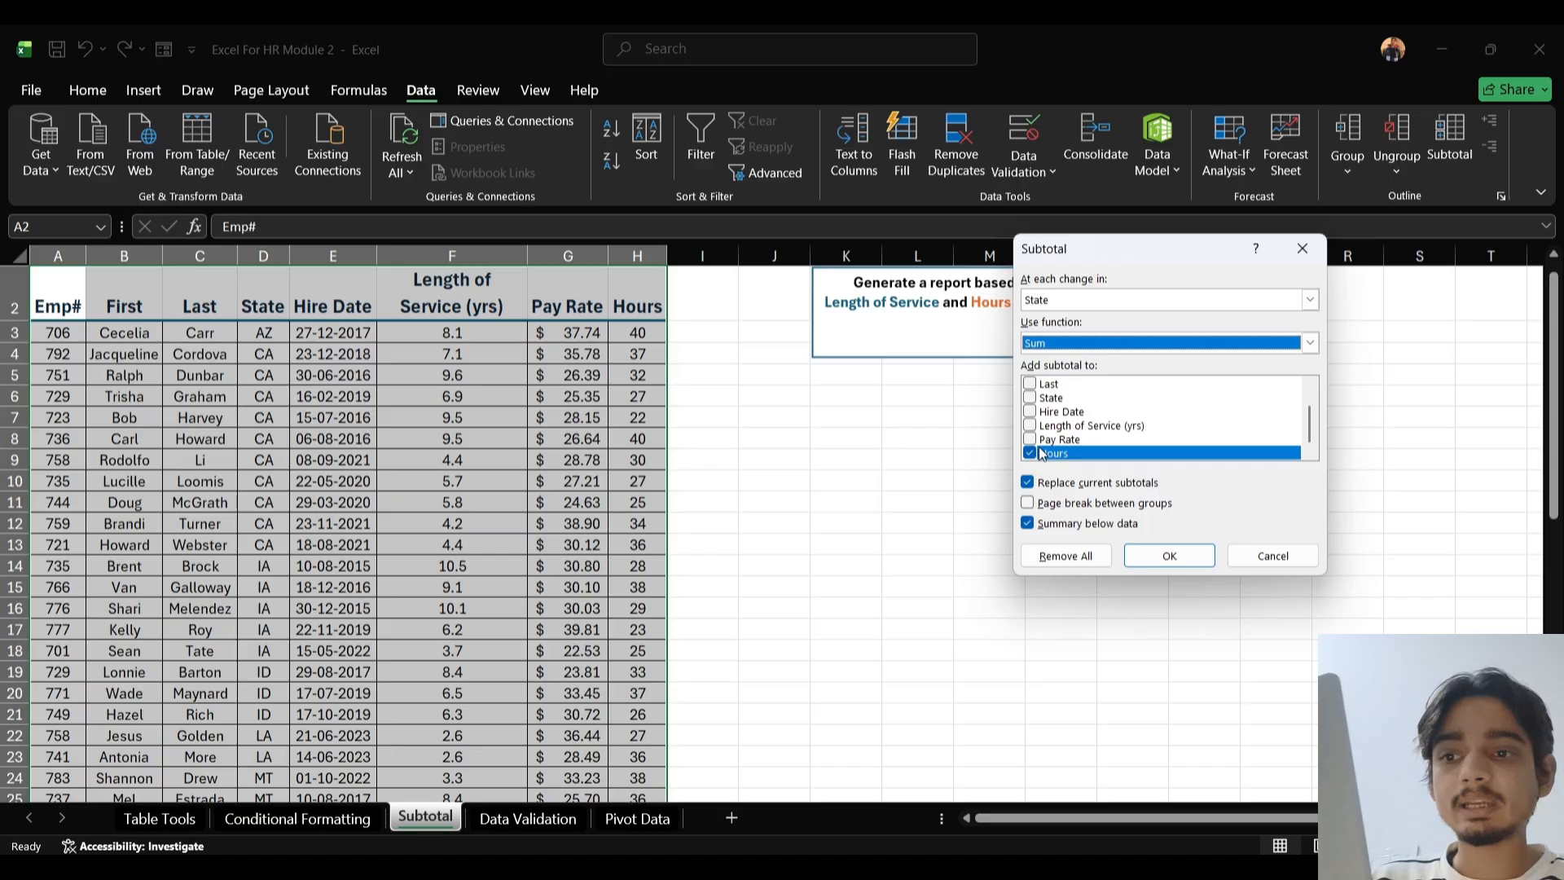
# Add the subtotals to State, Length of Service (yrs) and Hours, and apply them to the table
pyautogui.click(1030, 398)
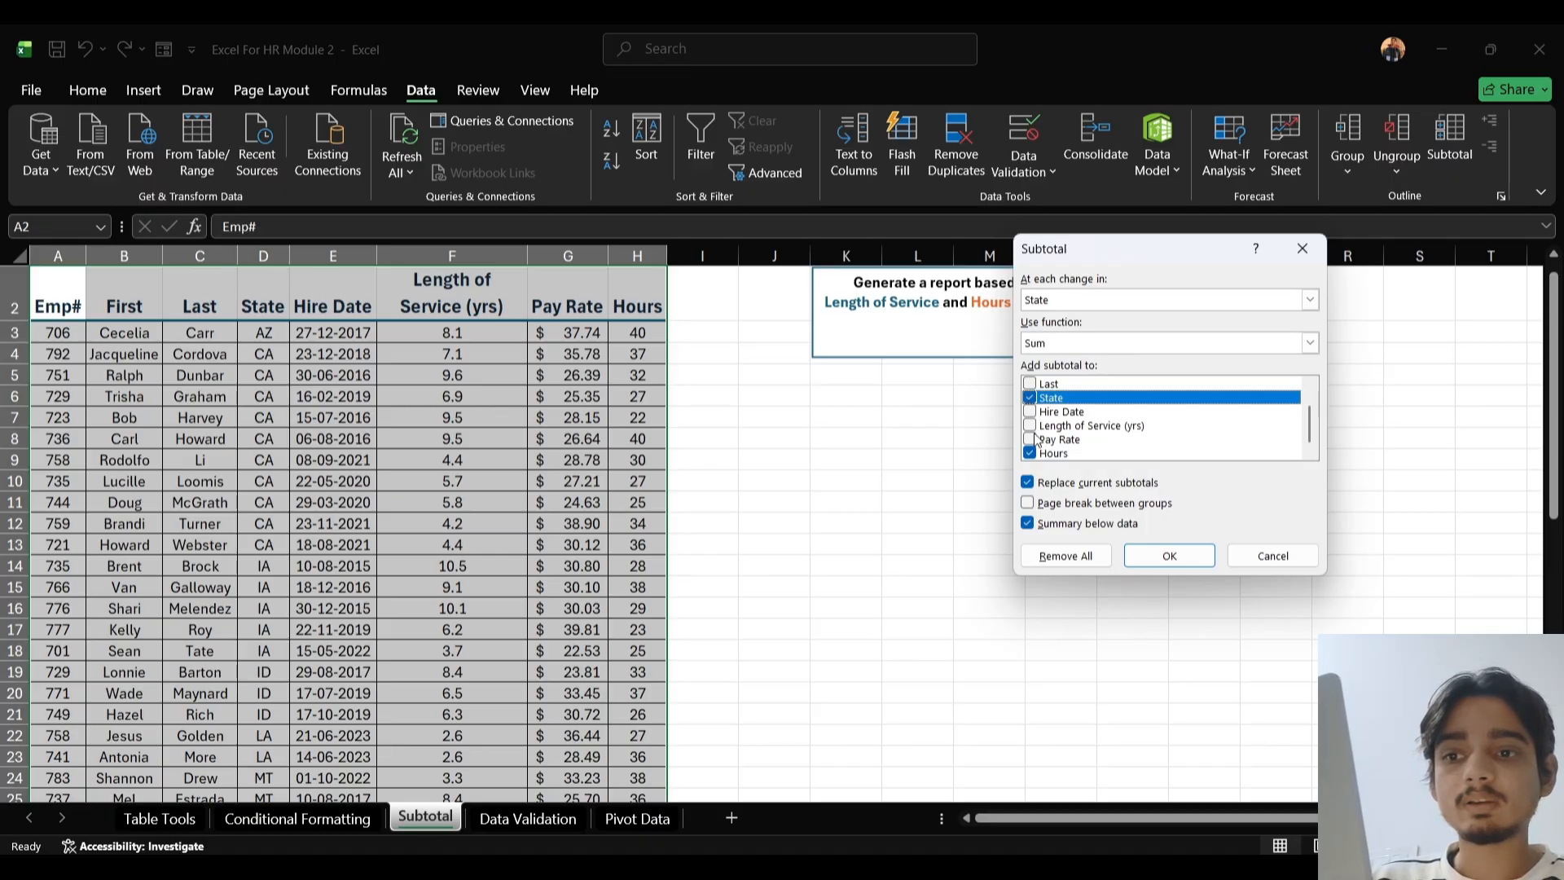
pyautogui.click(1031, 439)
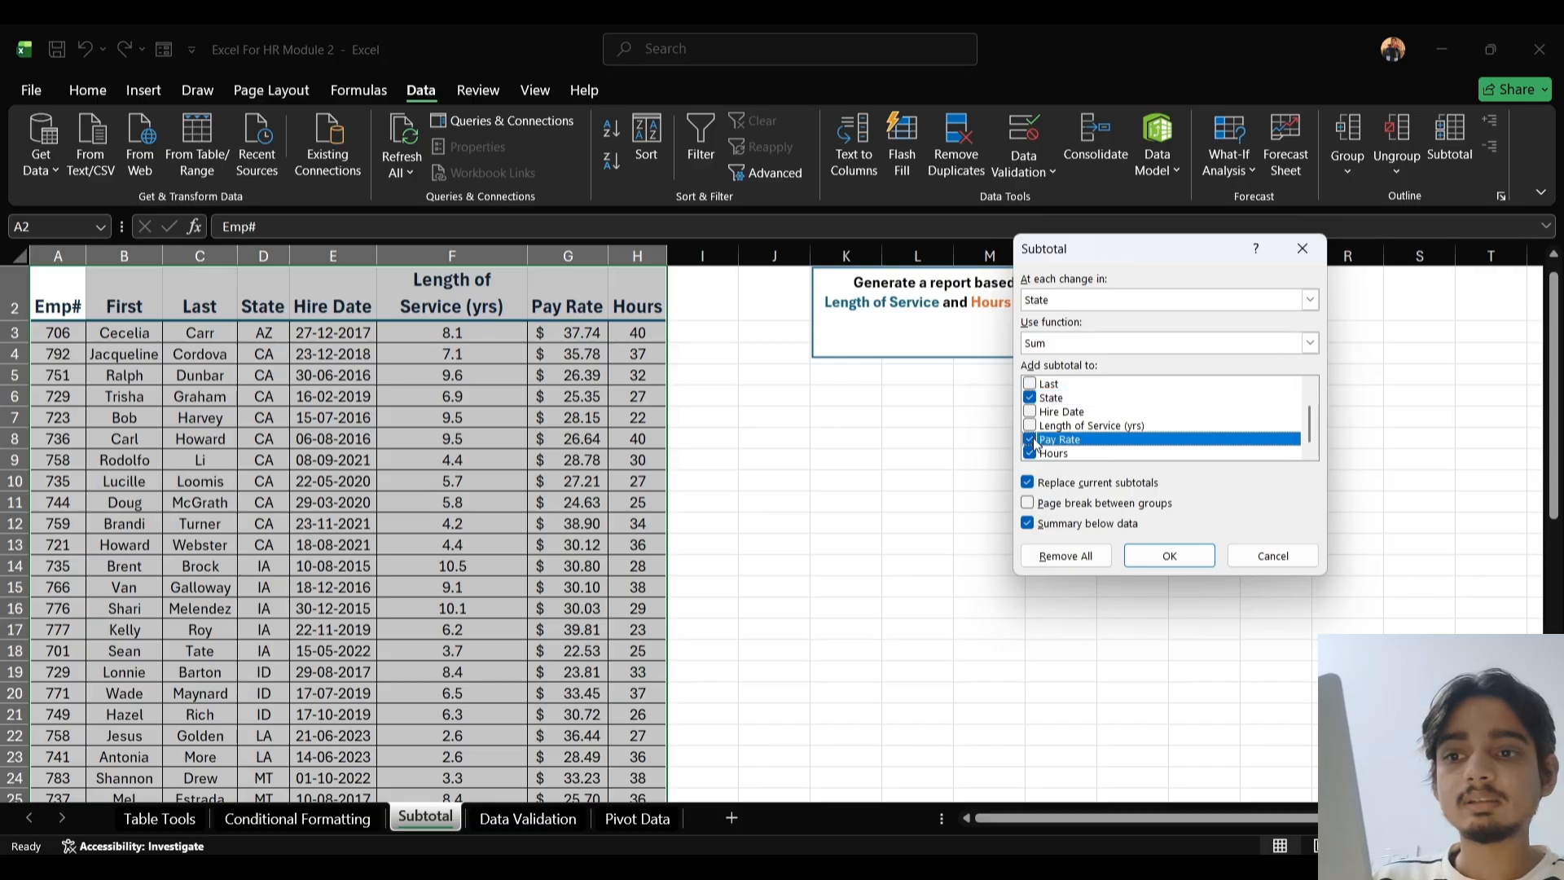
pyautogui.click(1031, 440)
pyautogui.click(1030, 426)
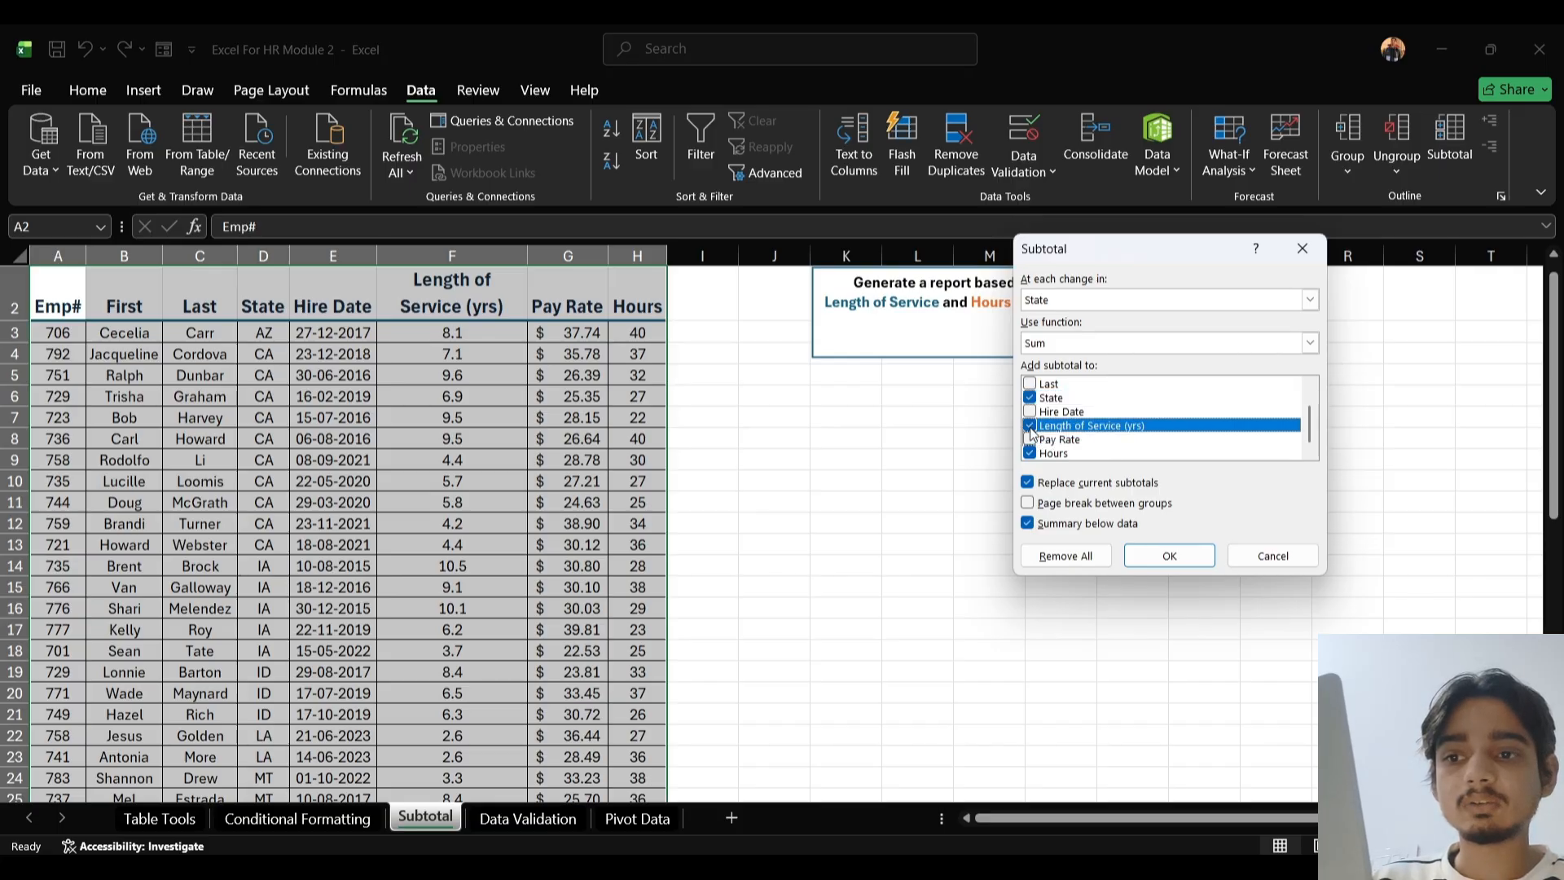
pyautogui.click(1166, 557)
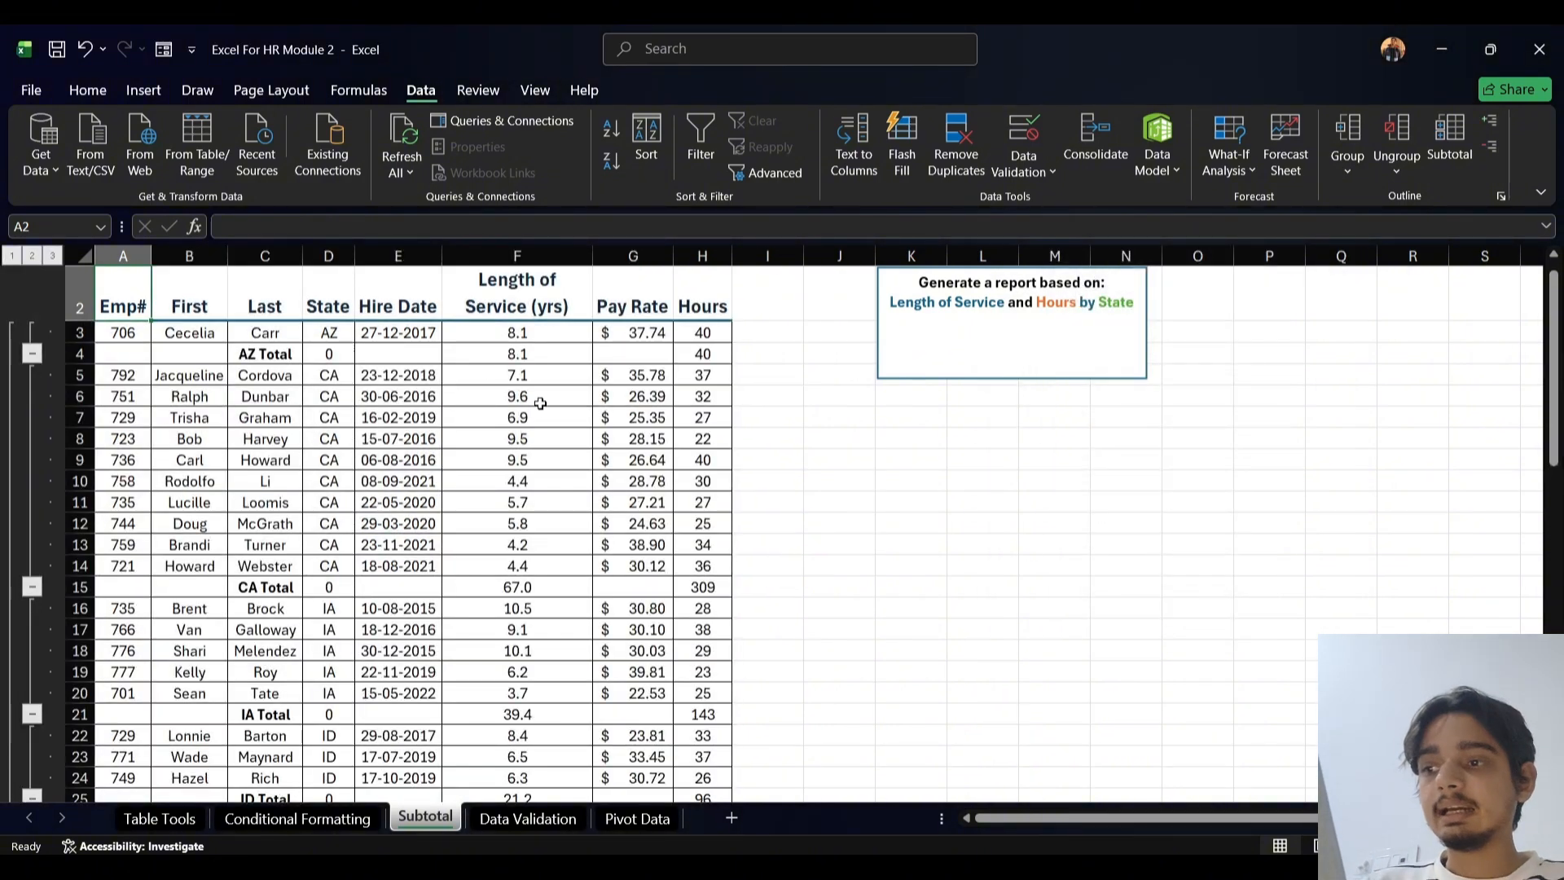
# Review the subtotals in full detail, as grand total only and as state totals only, and return to the full detail level
pyautogui.scroll(-1, 576, 509)
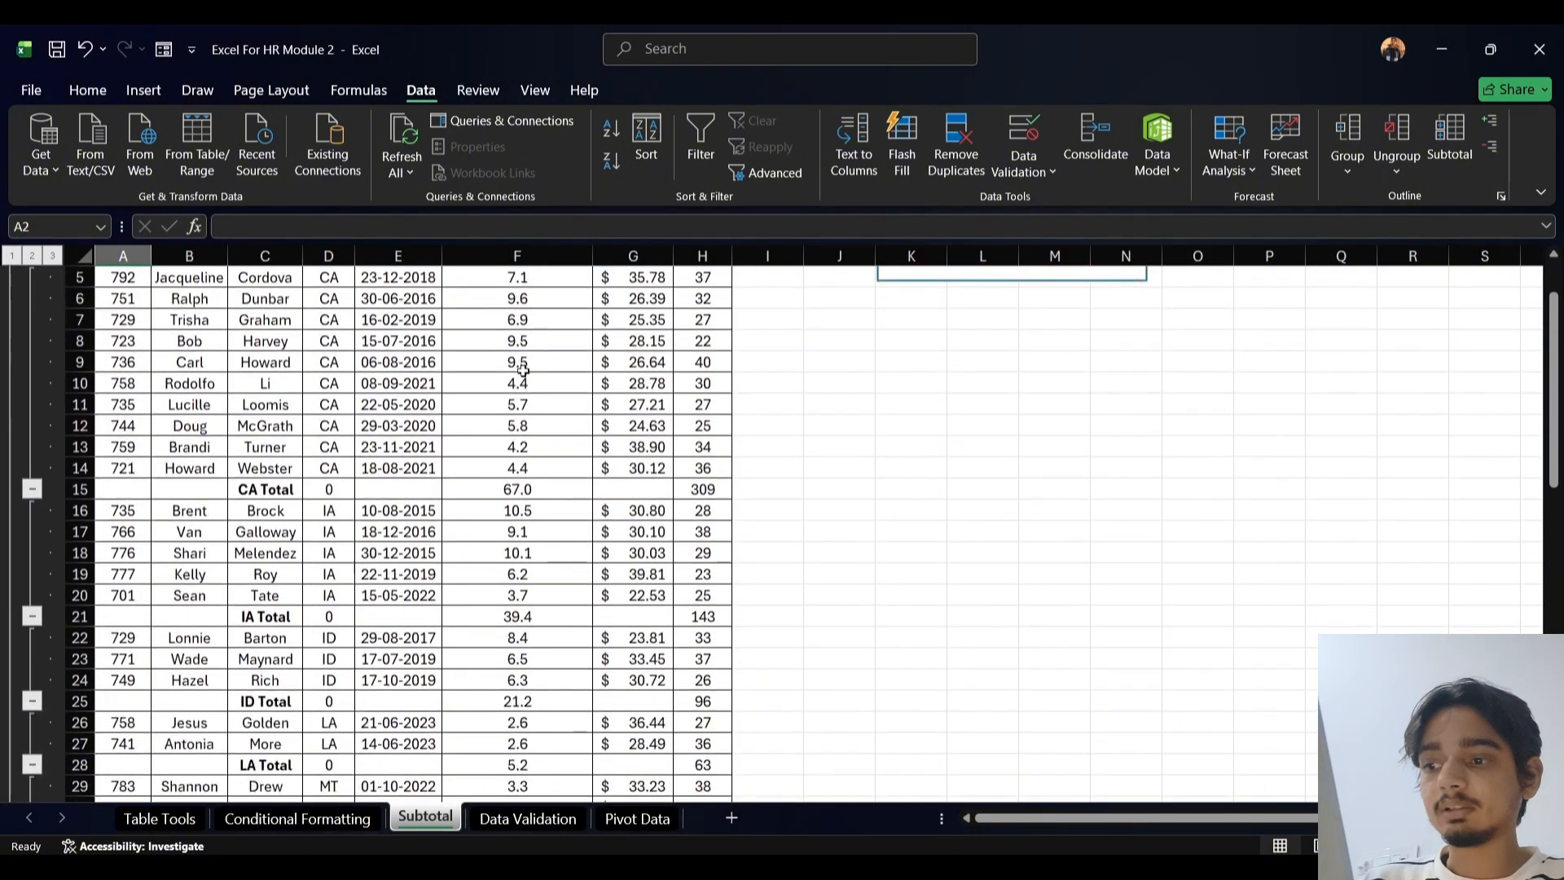
pyautogui.scroll(2, 526, 371)
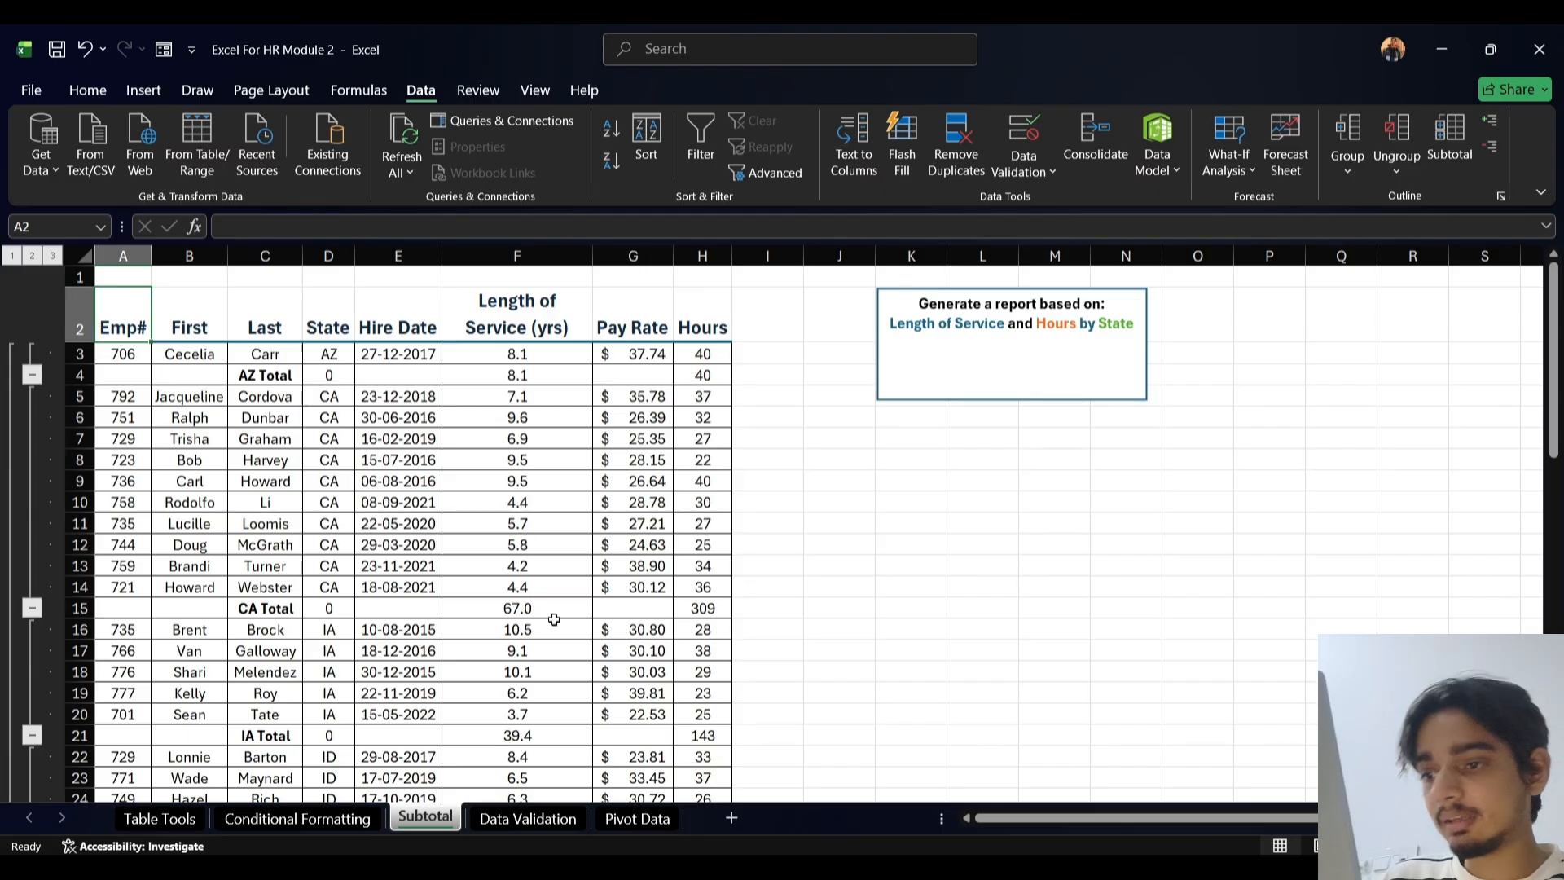
pyautogui.scroll(-2, 489, 603)
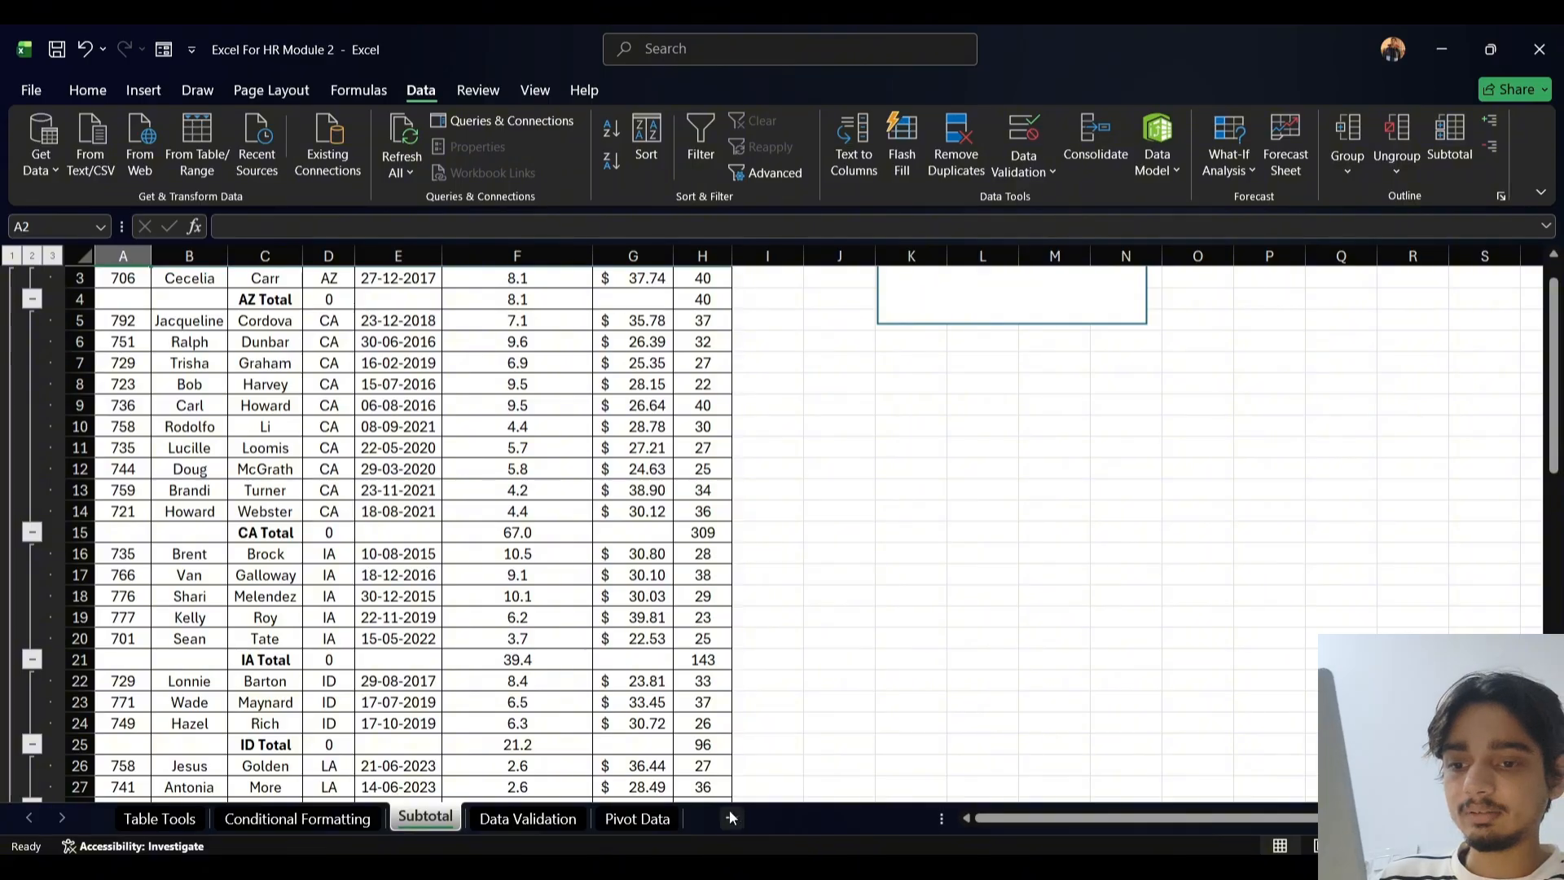
pyautogui.scroll(1, 489, 570)
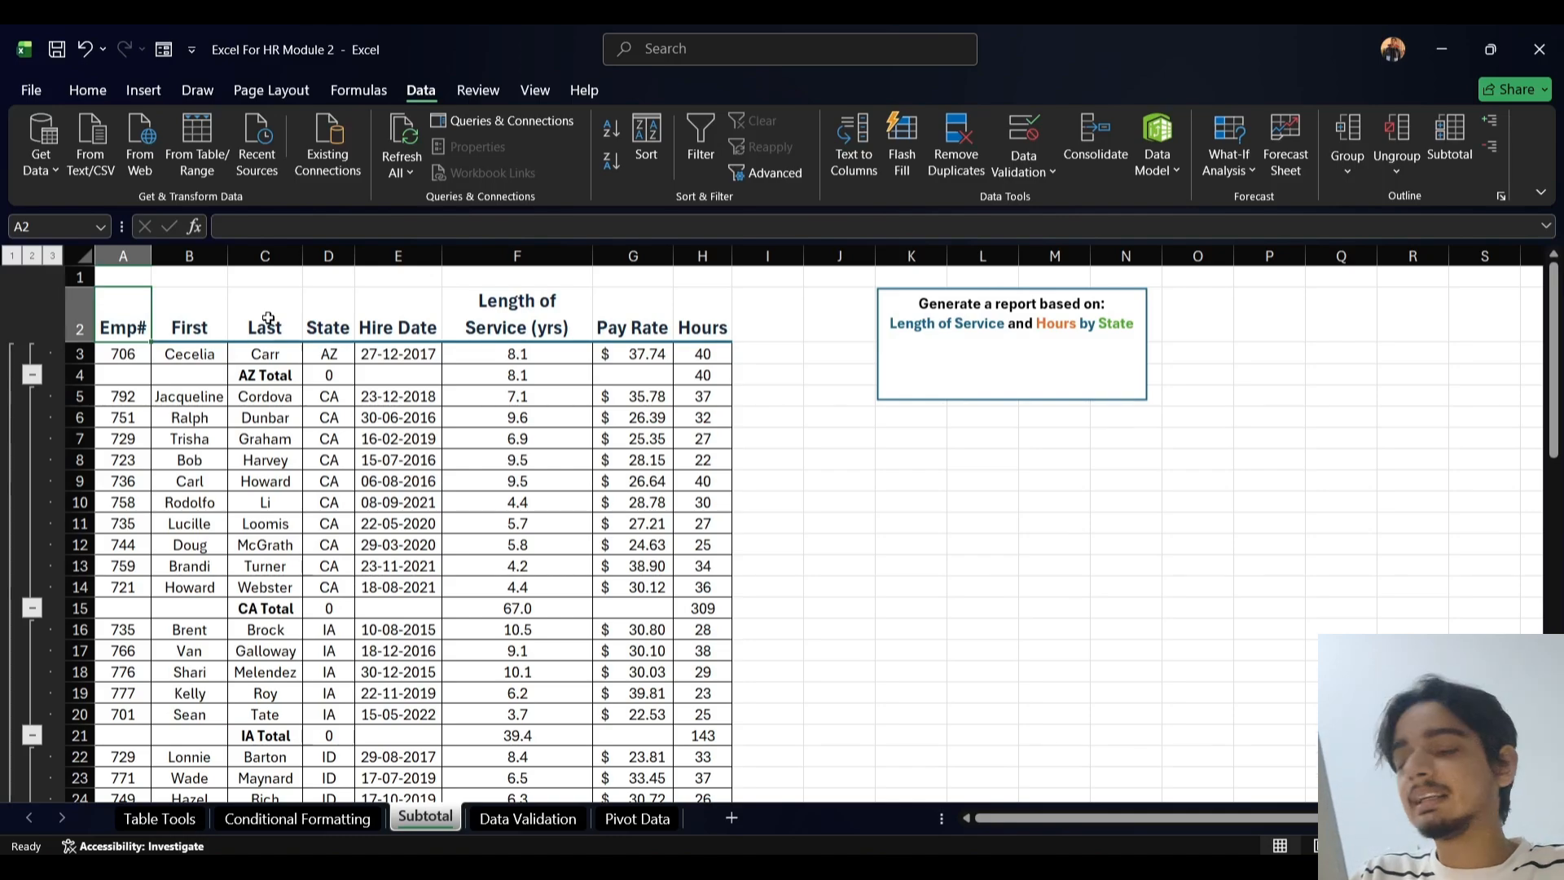
pyautogui.click(12, 255)
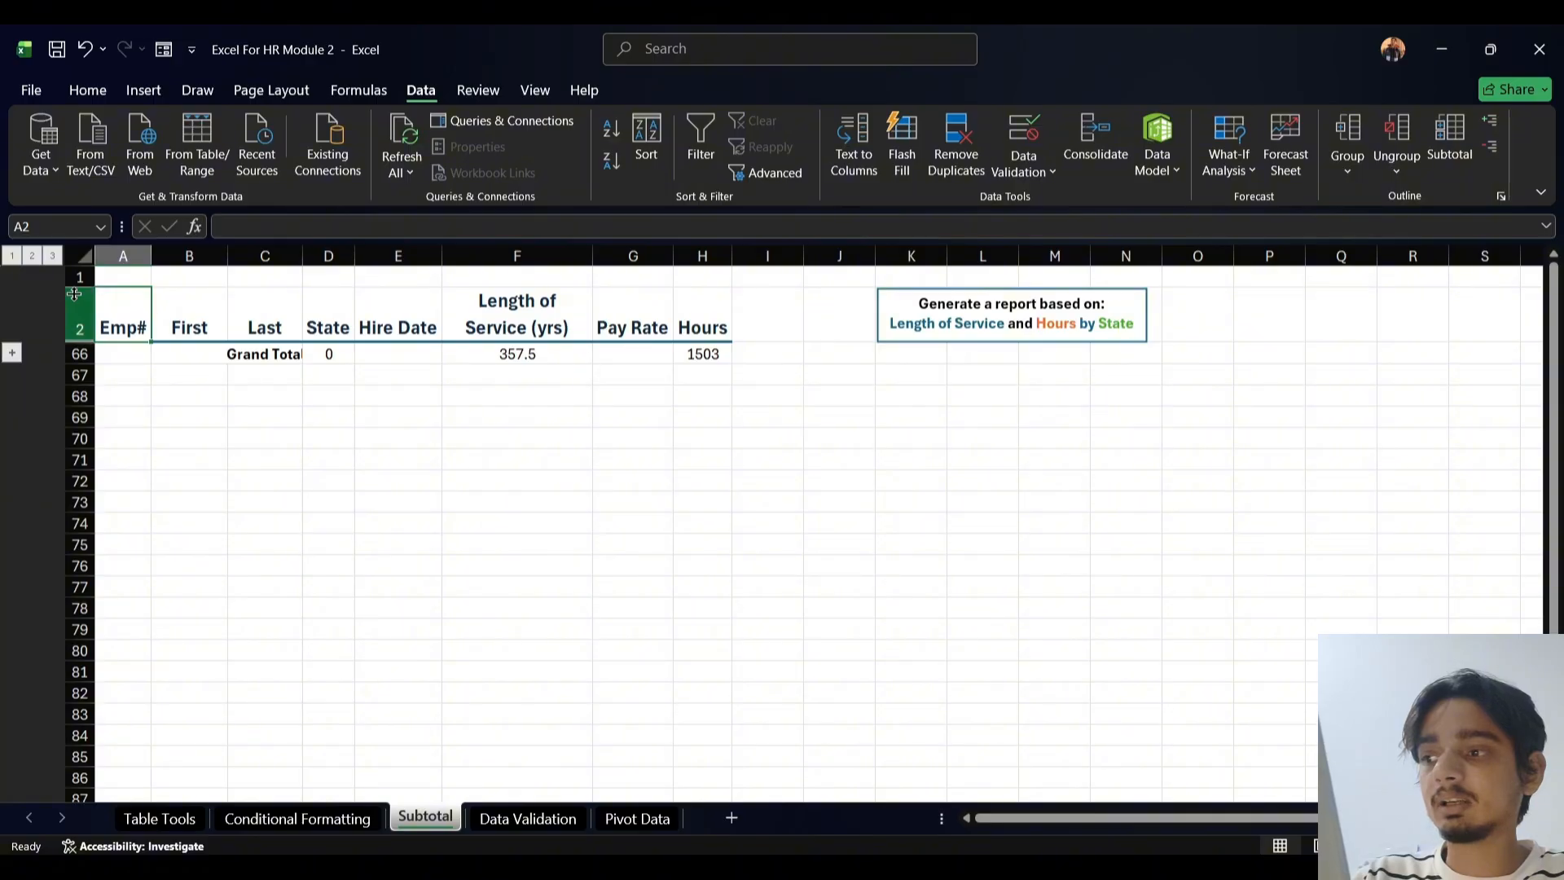
pyautogui.click(32, 258)
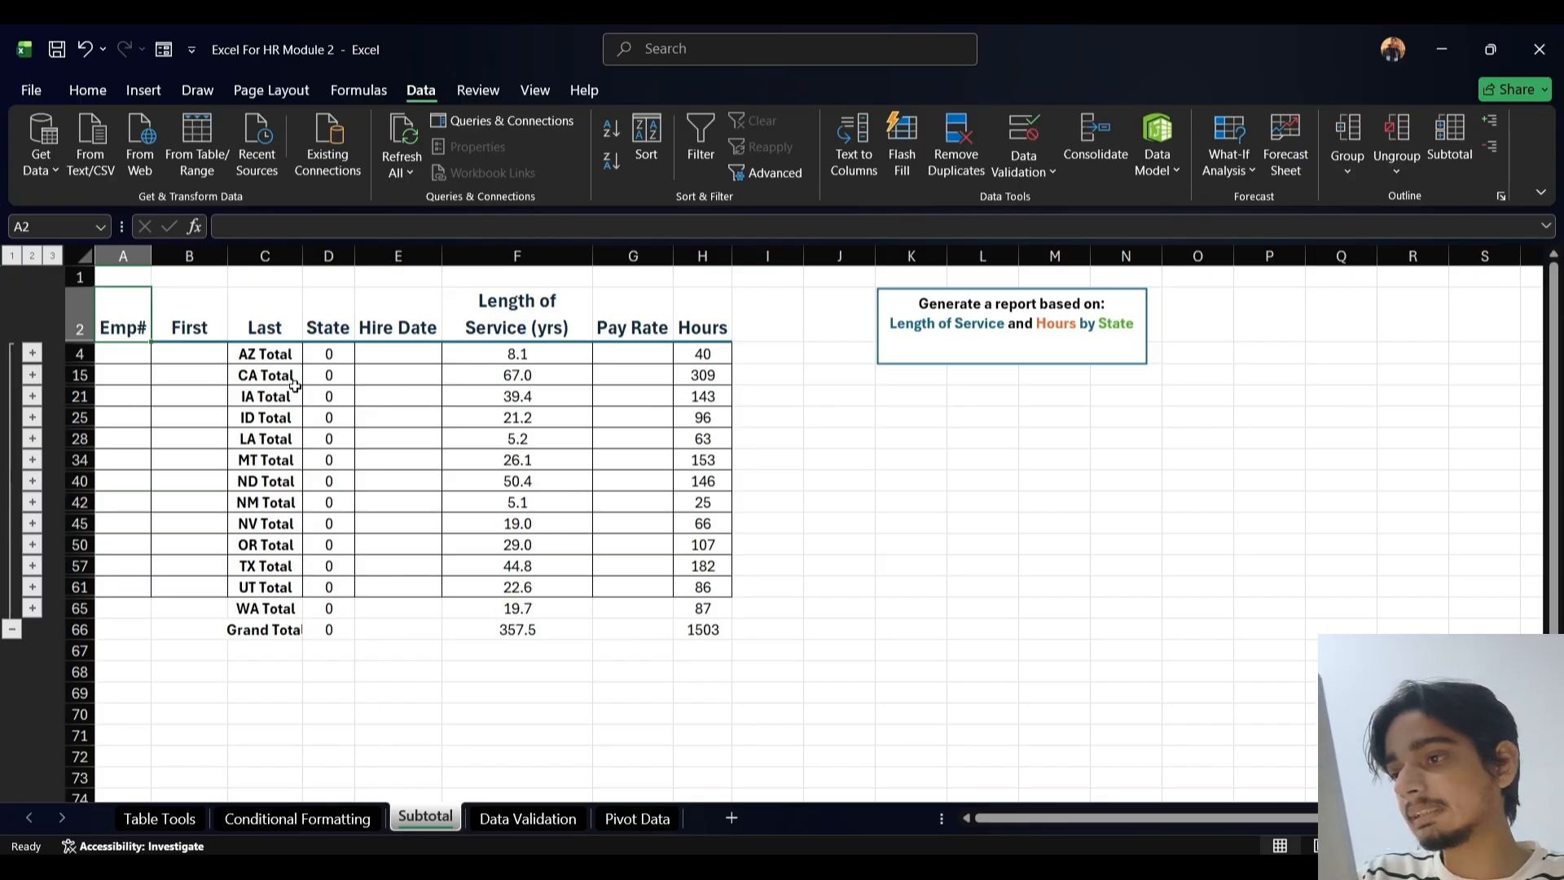
pyautogui.click(52, 255)
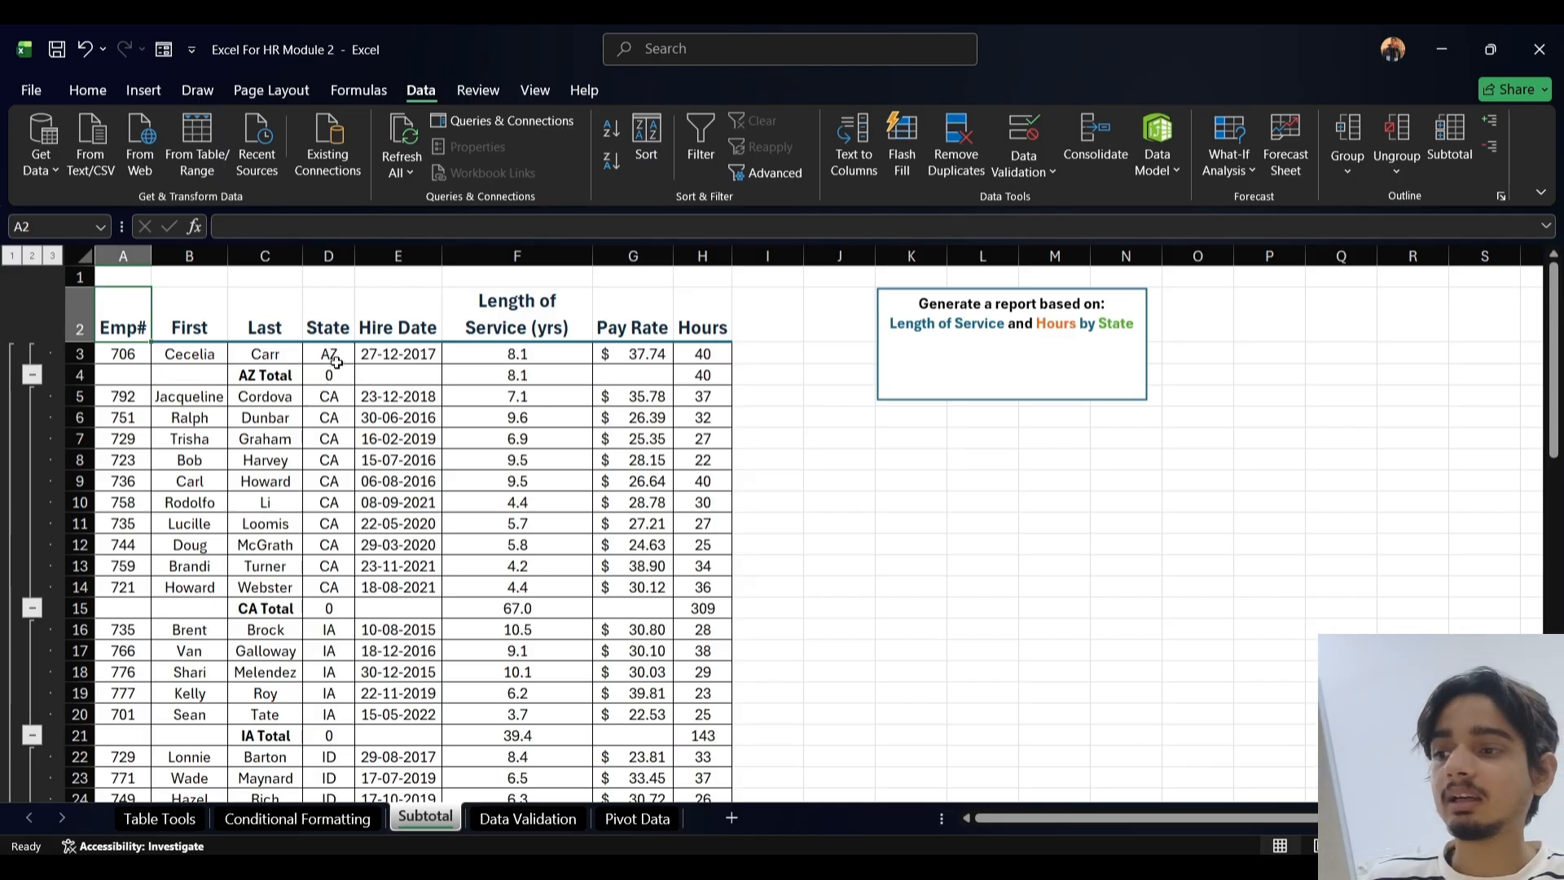
# Examine the State column from the AZ row down through the MT rows to see how the subtotals split the states
pyautogui.click(333, 355)
pyautogui.moveTo(333, 354); pyautogui.dragTo(328, 724)
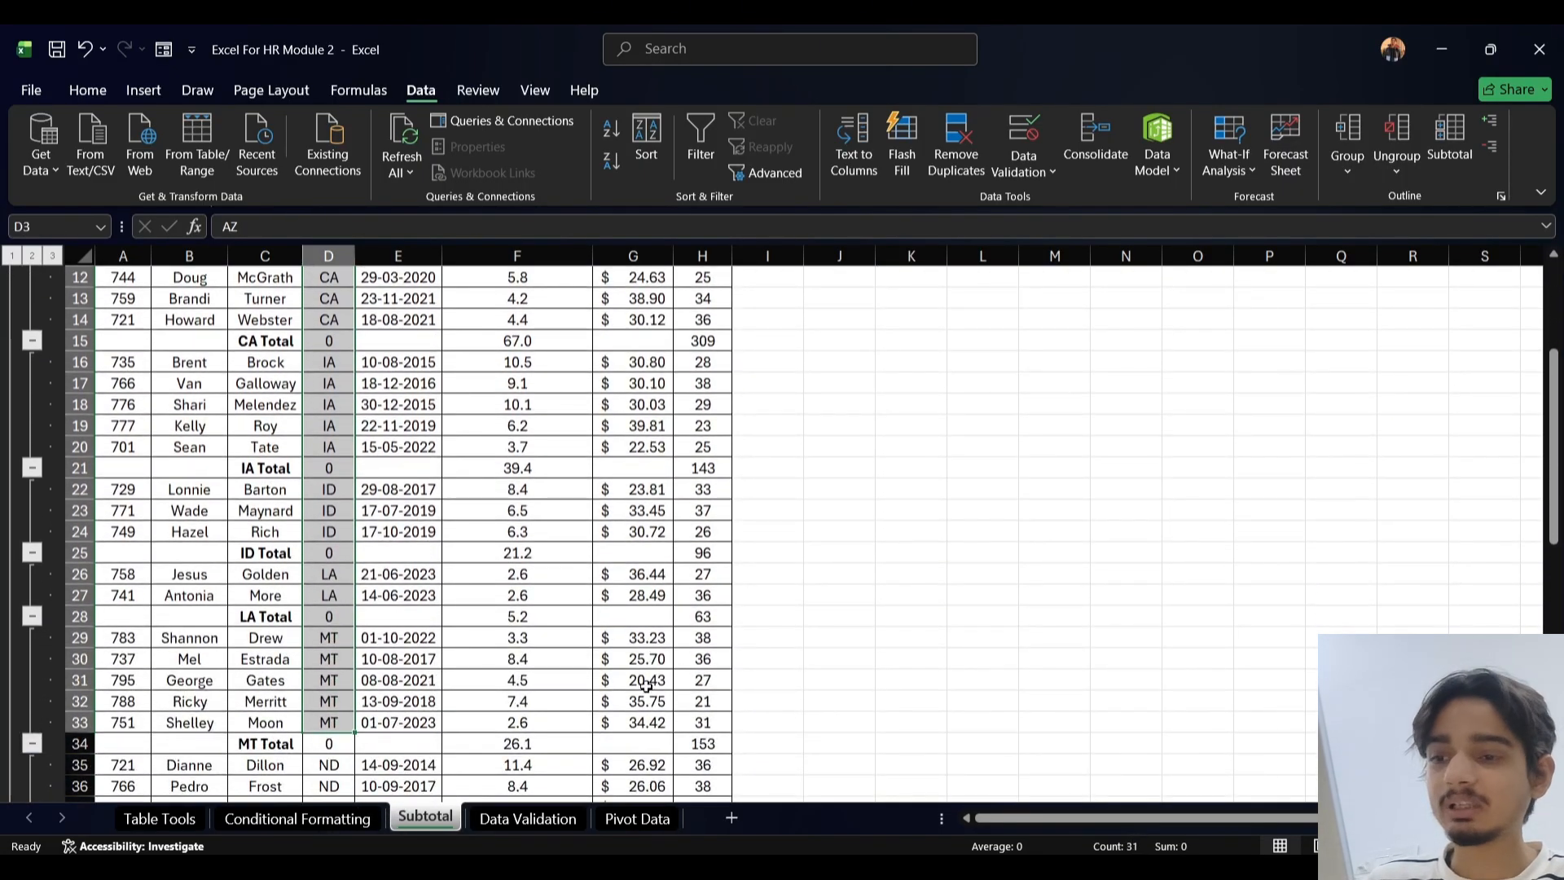
pyautogui.click(819, 597)
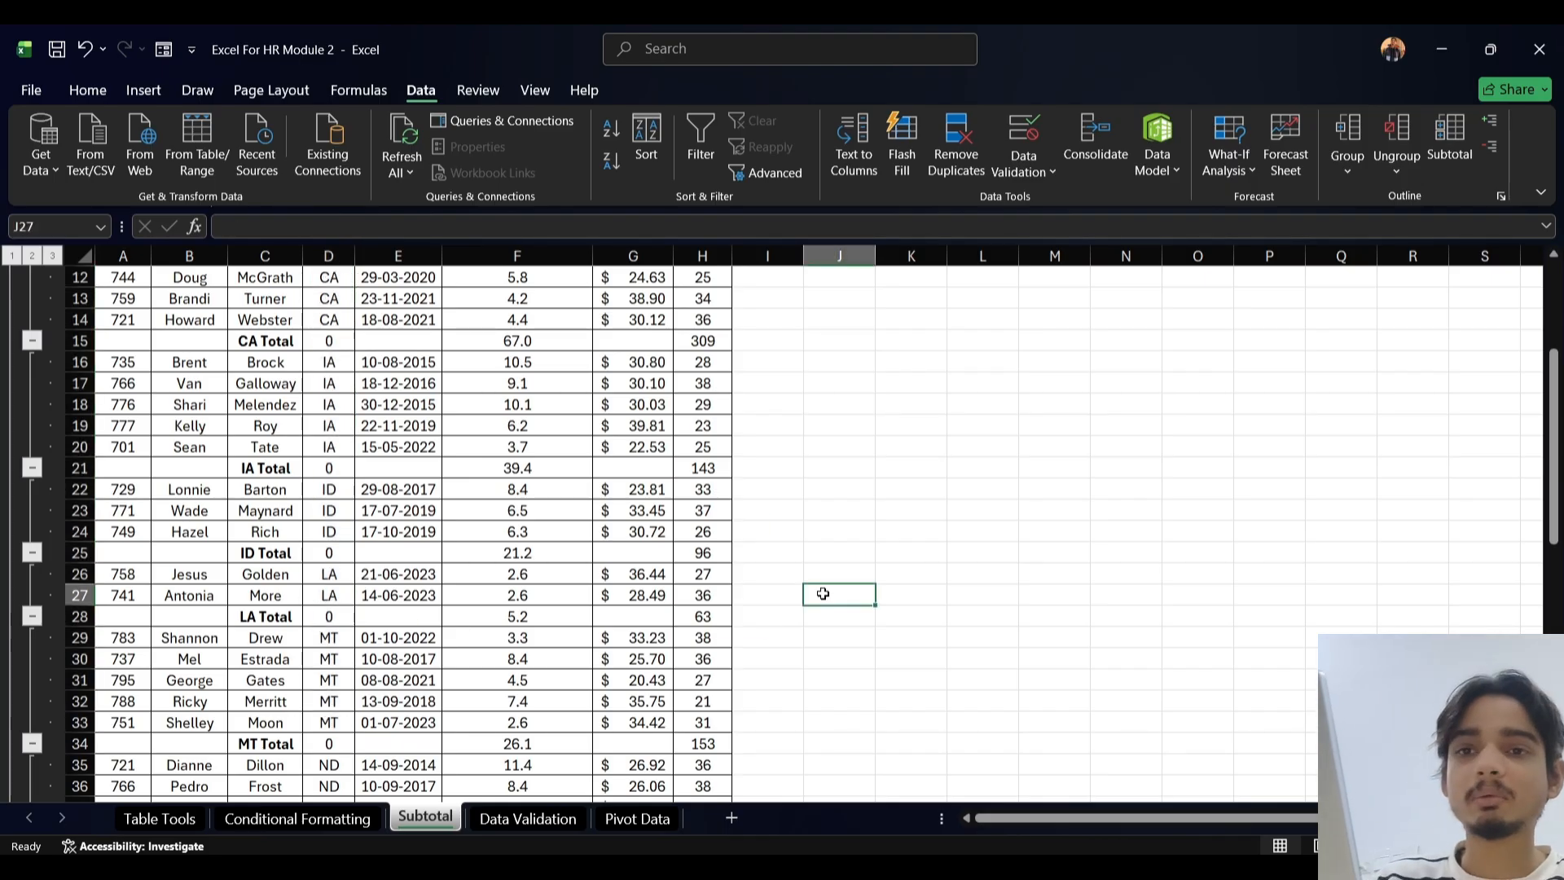
pyautogui.scroll(4, 823, 593)
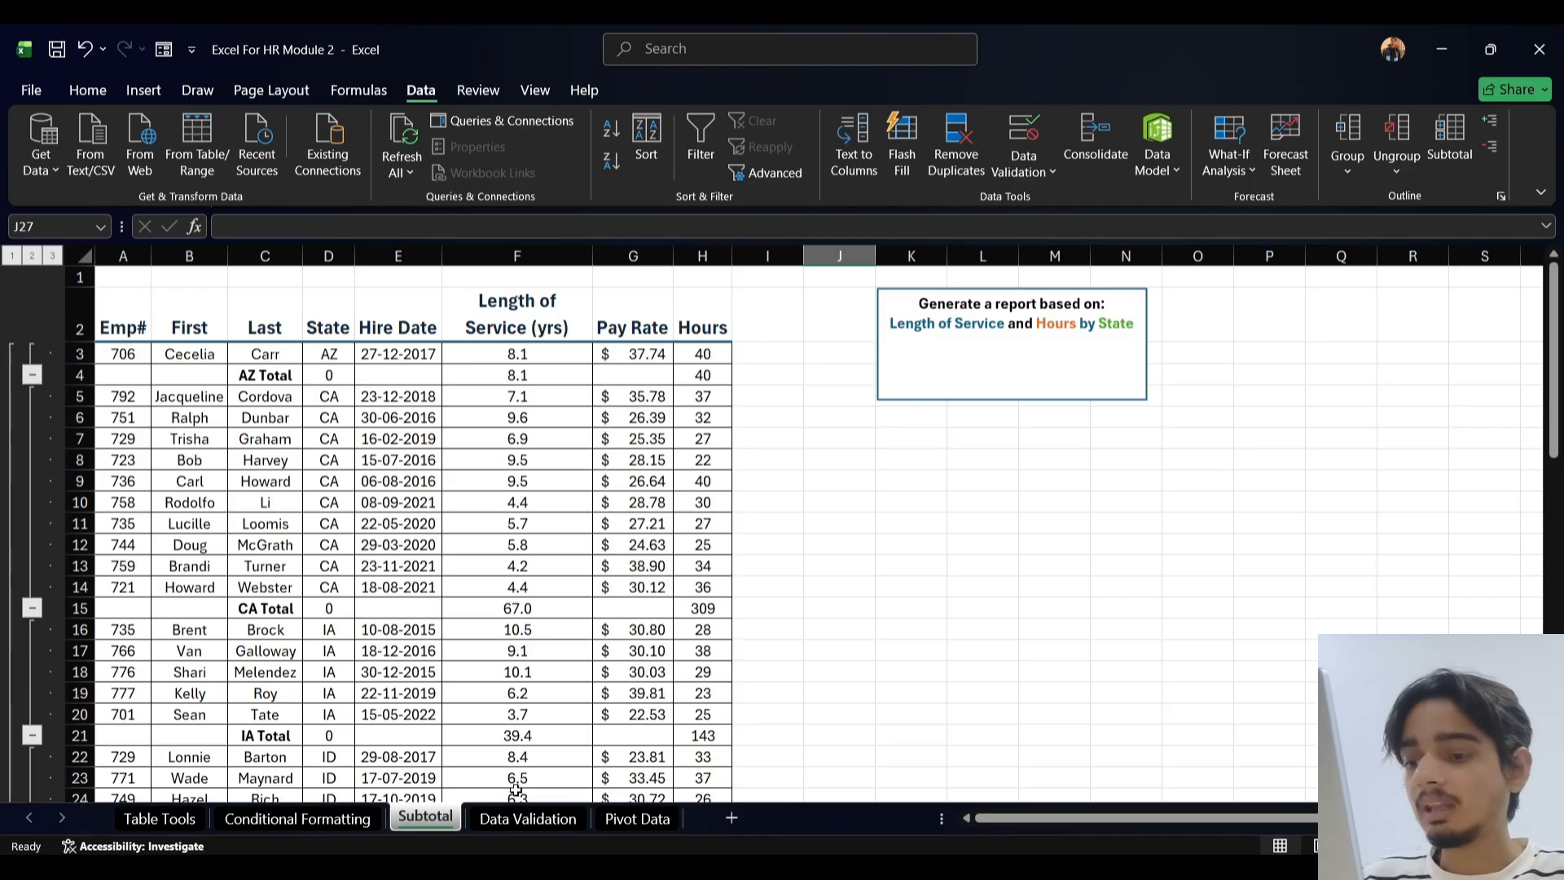
# In the Data Validation sheet, clear the January entry under Top Reasons for Turnover
pyautogui.click(520, 820)
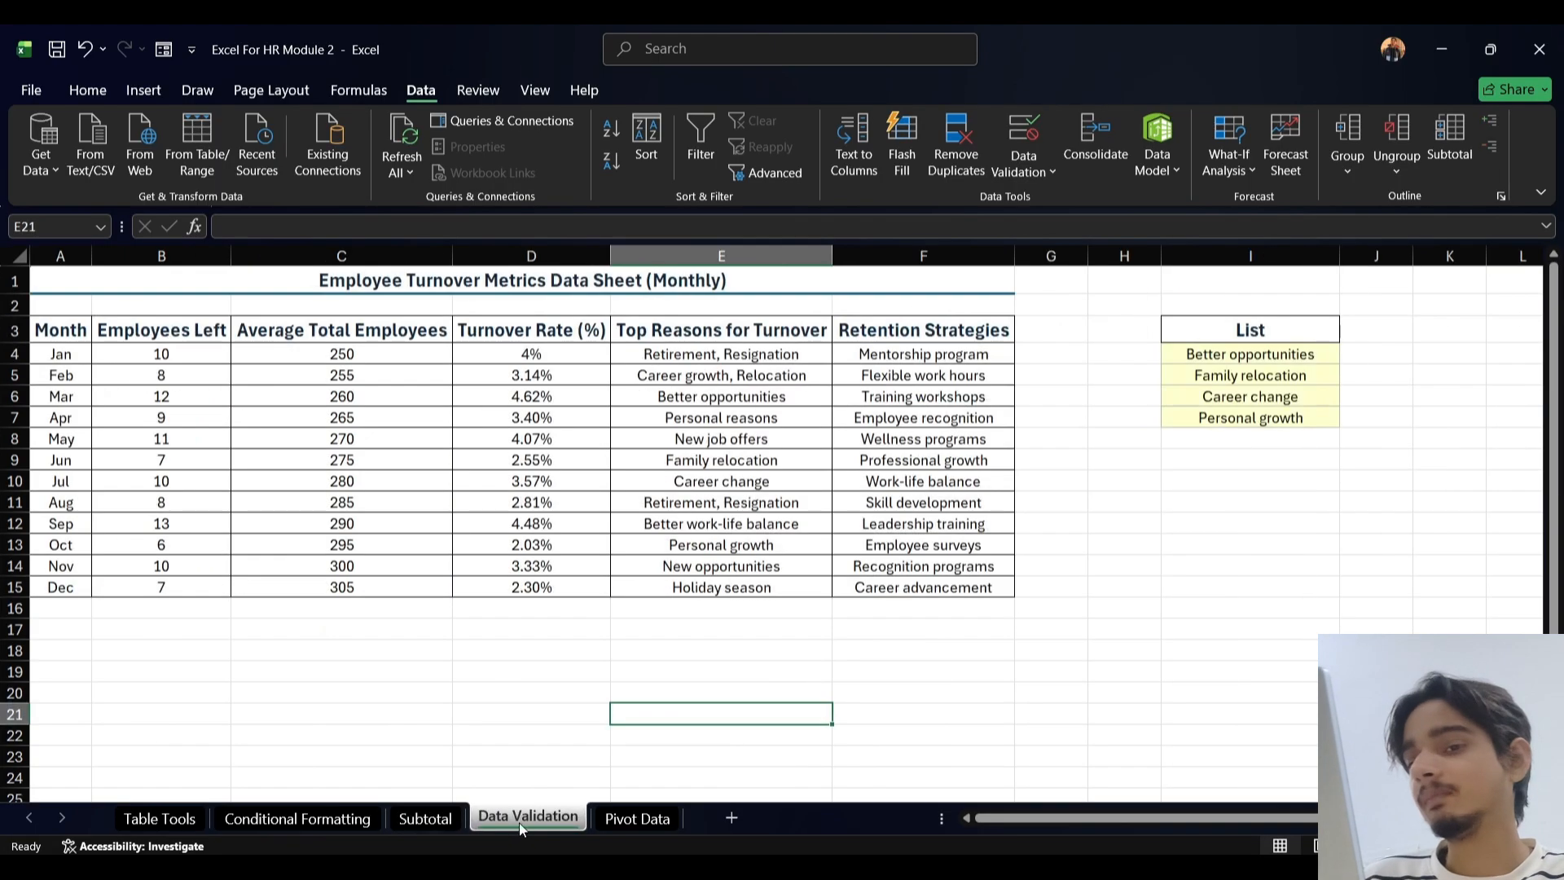
pyautogui.click(730, 352)
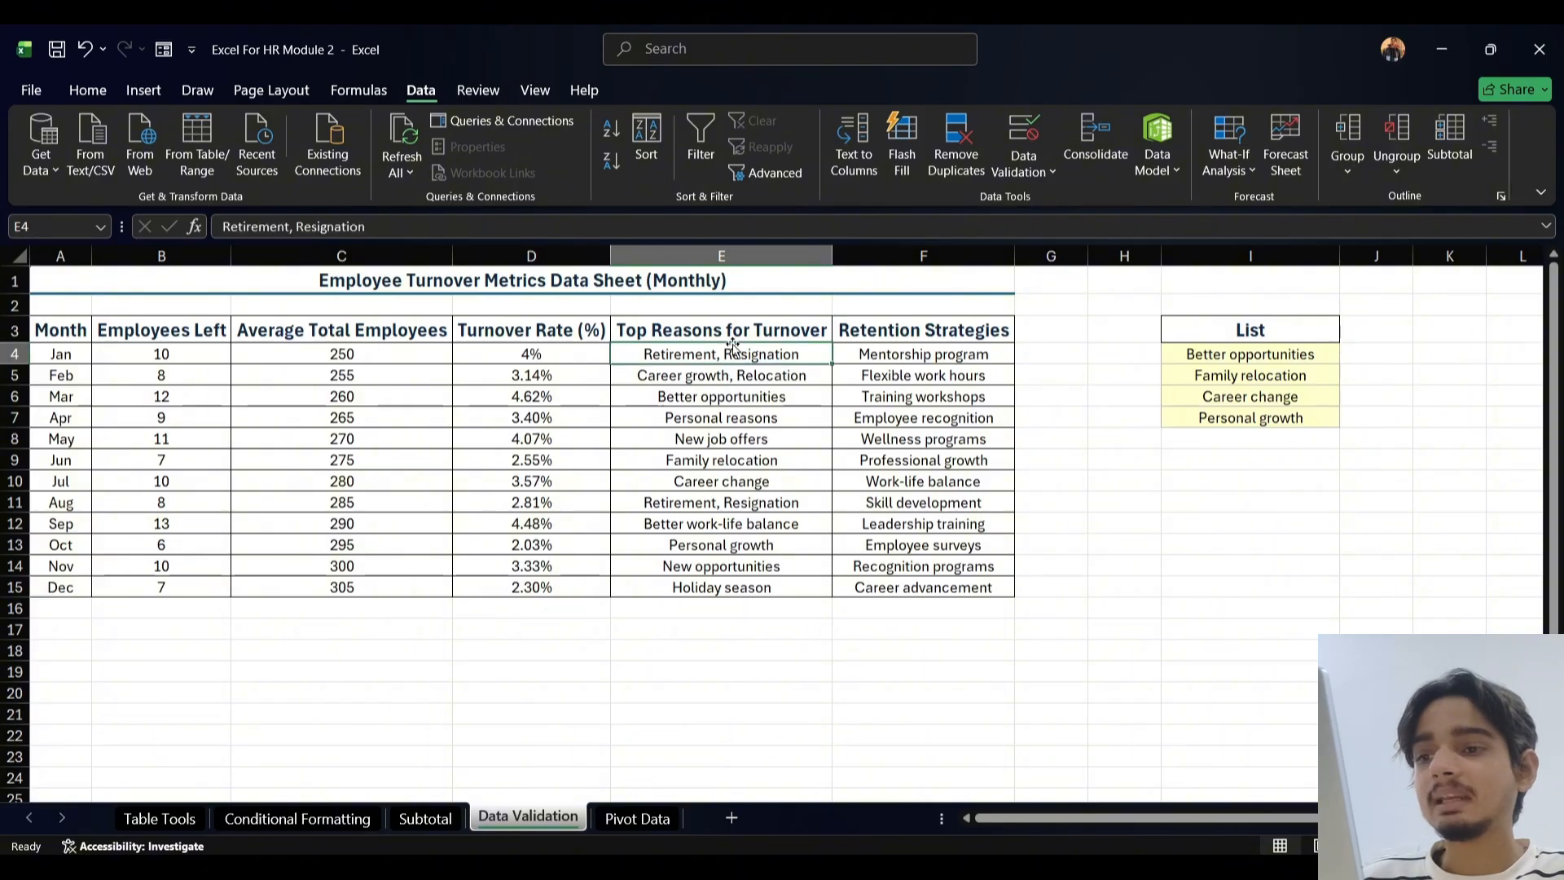
pyautogui.doubleClick(815, 358)
pyautogui.press('BackSpace')
pyautogui.press('BackSpace')
pyautogui.press('BackSpace')
pyautogui.press('BackSpace')
pyautogui.press('BackSpace')
pyautogui.press('BackSpace')
pyautogui.press('BackSpace')
pyautogui.press('BackSpace')
pyautogui.press('BackSpace')
pyautogui.press('BackSpace')
pyautogui.press('BackSpace')
pyautogui.press('BackSpace')
pyautogui.press('BackSpace')
pyautogui.press('BackSpace')
pyautogui.press('BackSpace')
pyautogui.press('BackSpace')
pyautogui.press('BackSpace')
pyautogui.press('BackSpace')
pyautogui.press('BackSpace')
pyautogui.press('BackSpace')
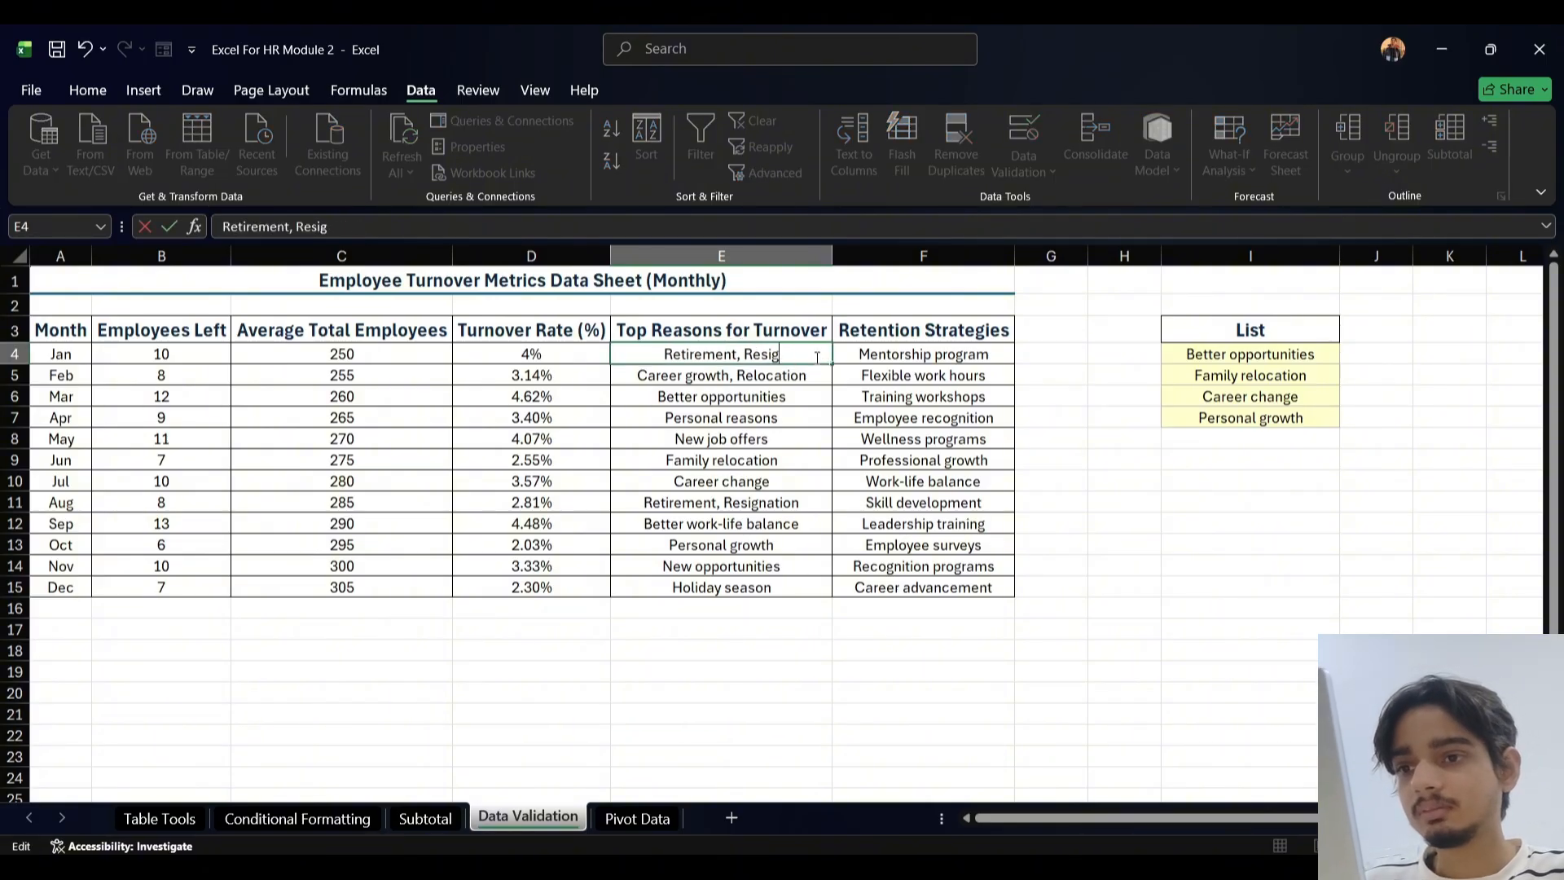
pyautogui.press('BackSpace')
pyautogui.click(1034, 400)
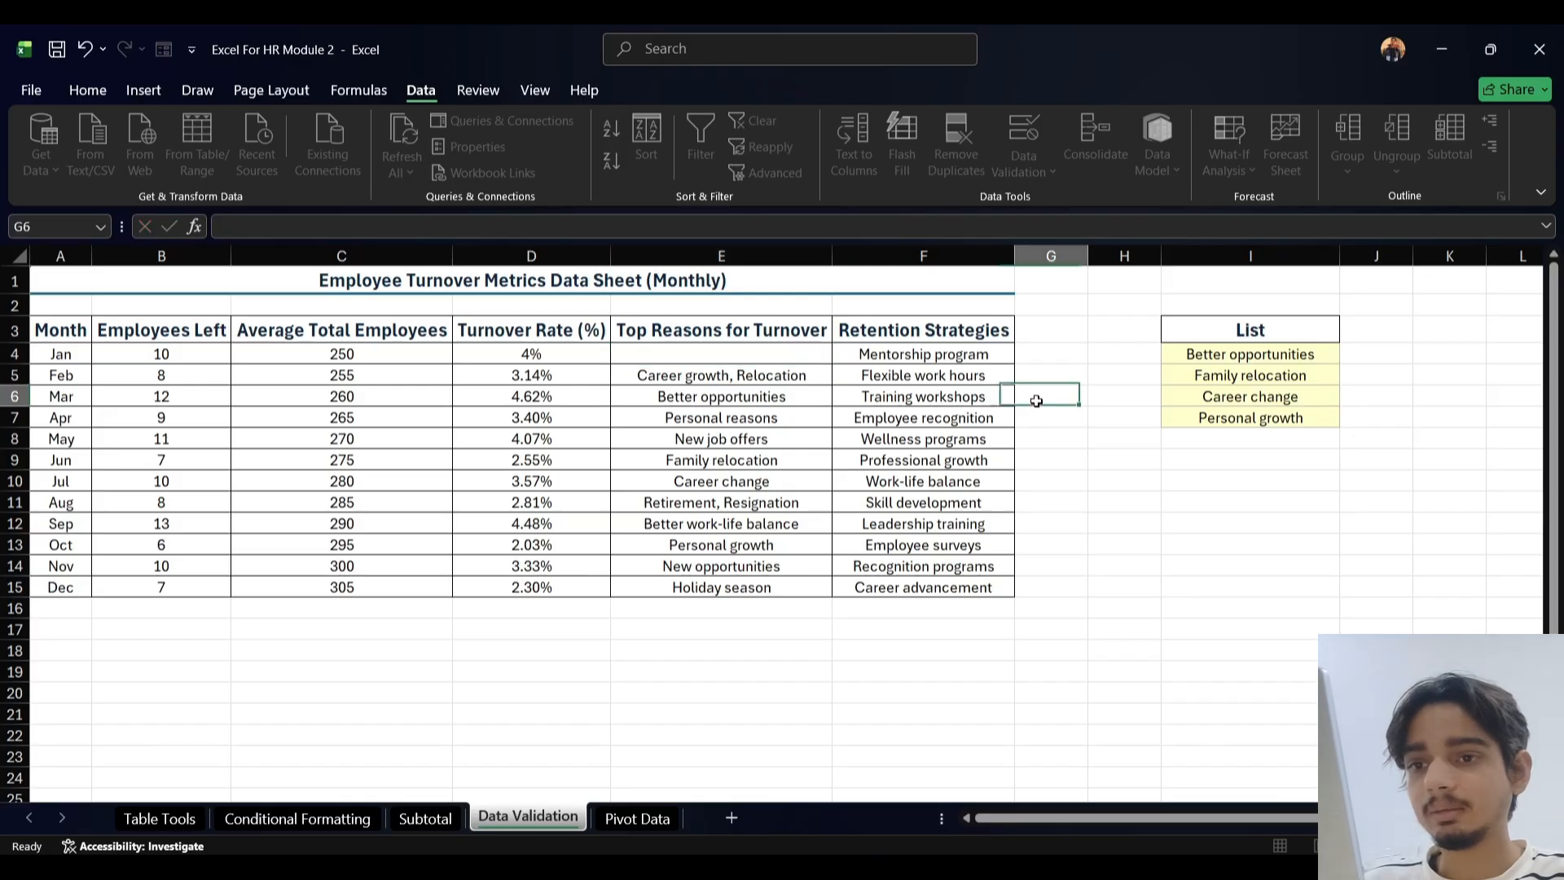
# Fill the blank January cell down the Top Reasons for Turnover column through December to empty E4:E15
pyautogui.click(834, 367)
pyautogui.click(818, 356)
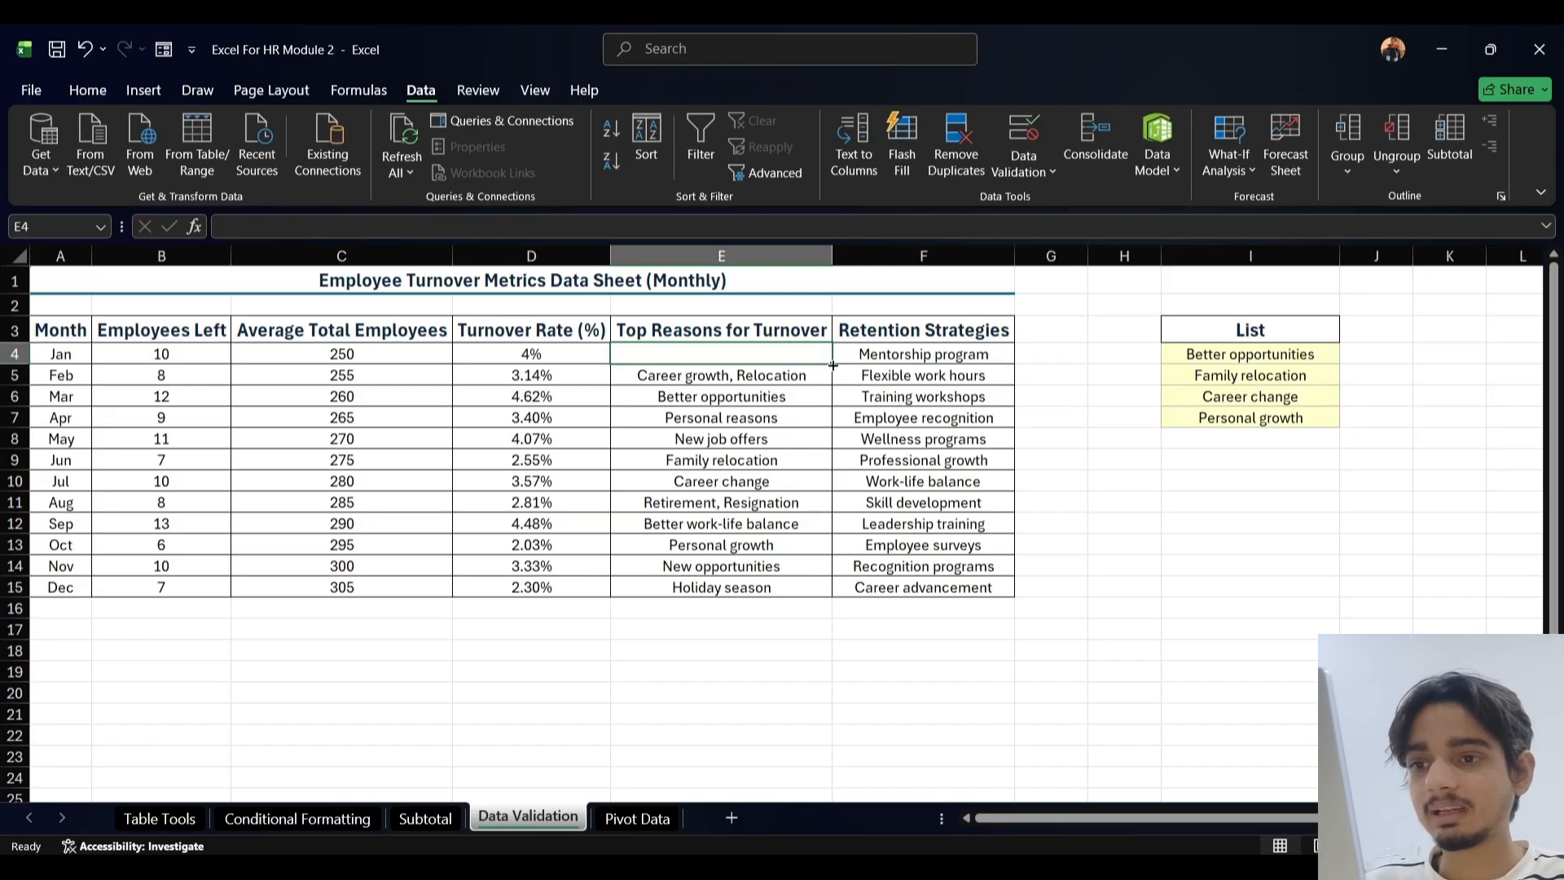
pyautogui.moveTo(832, 365); pyautogui.dragTo(826, 598)
pyautogui.moveTo(835, 599); pyautogui.dragTo(831, 363)
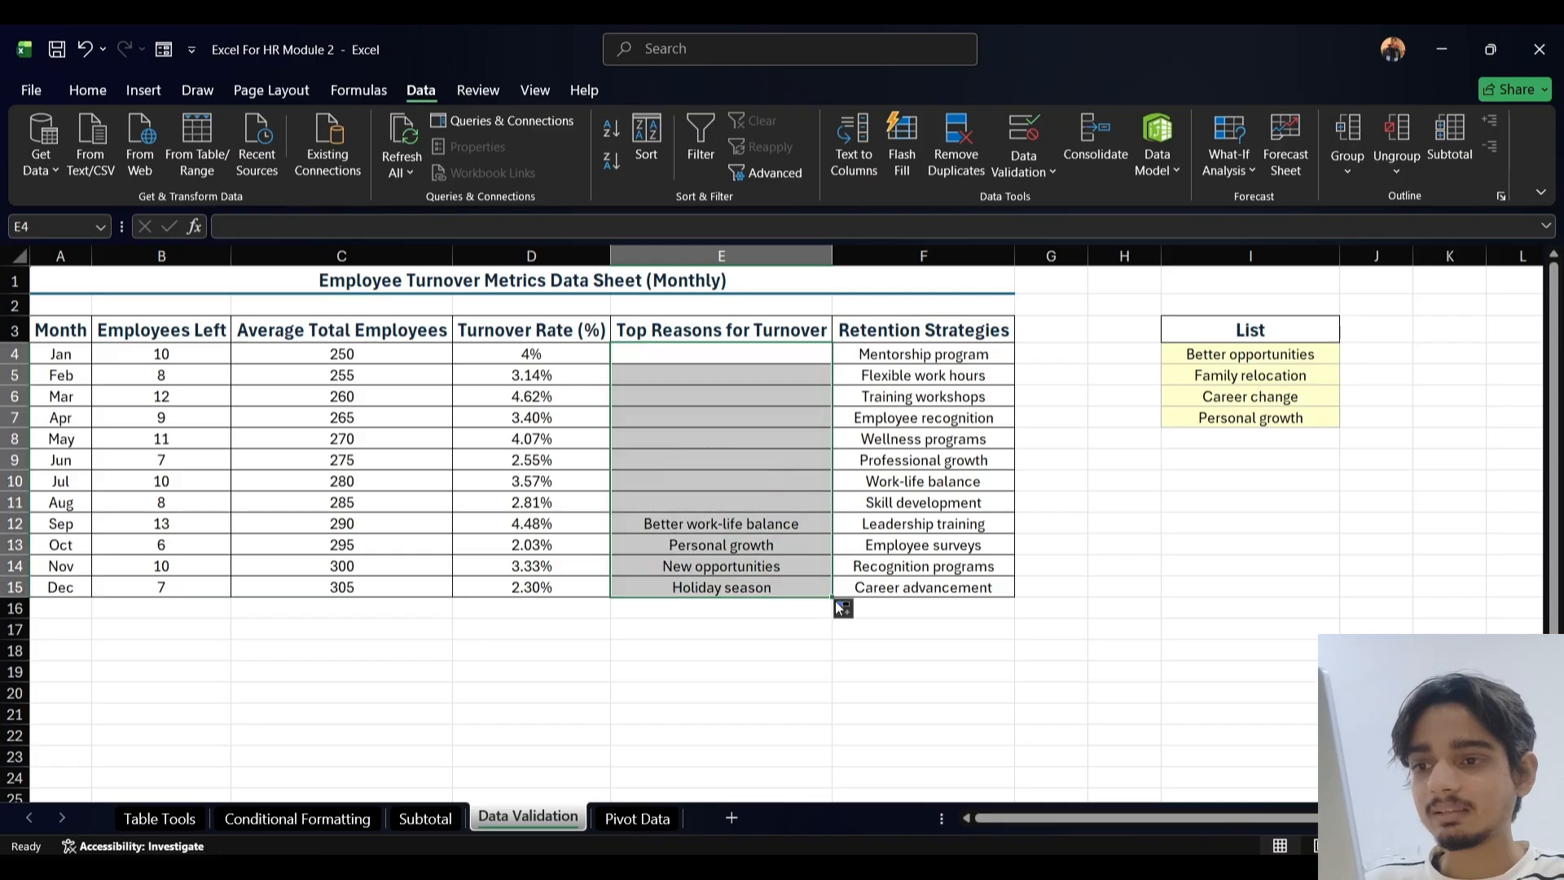
pyautogui.click(1168, 583)
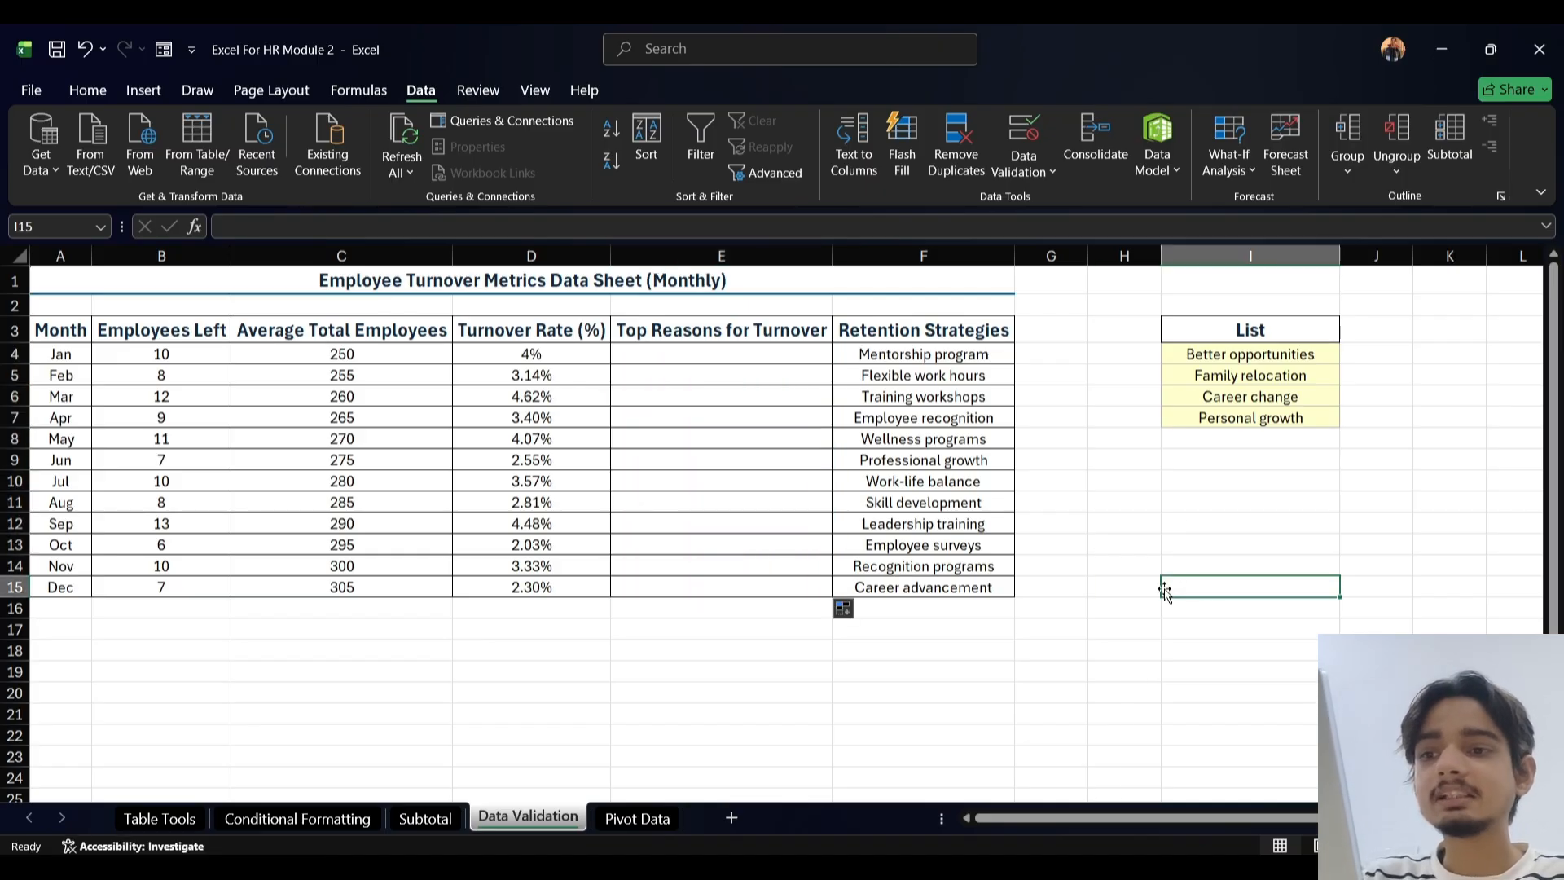
# Review the empty Top Reasons for Turnover cells and the separate List of reasons from Better opportunities to Personal growth
pyautogui.click(733, 366)
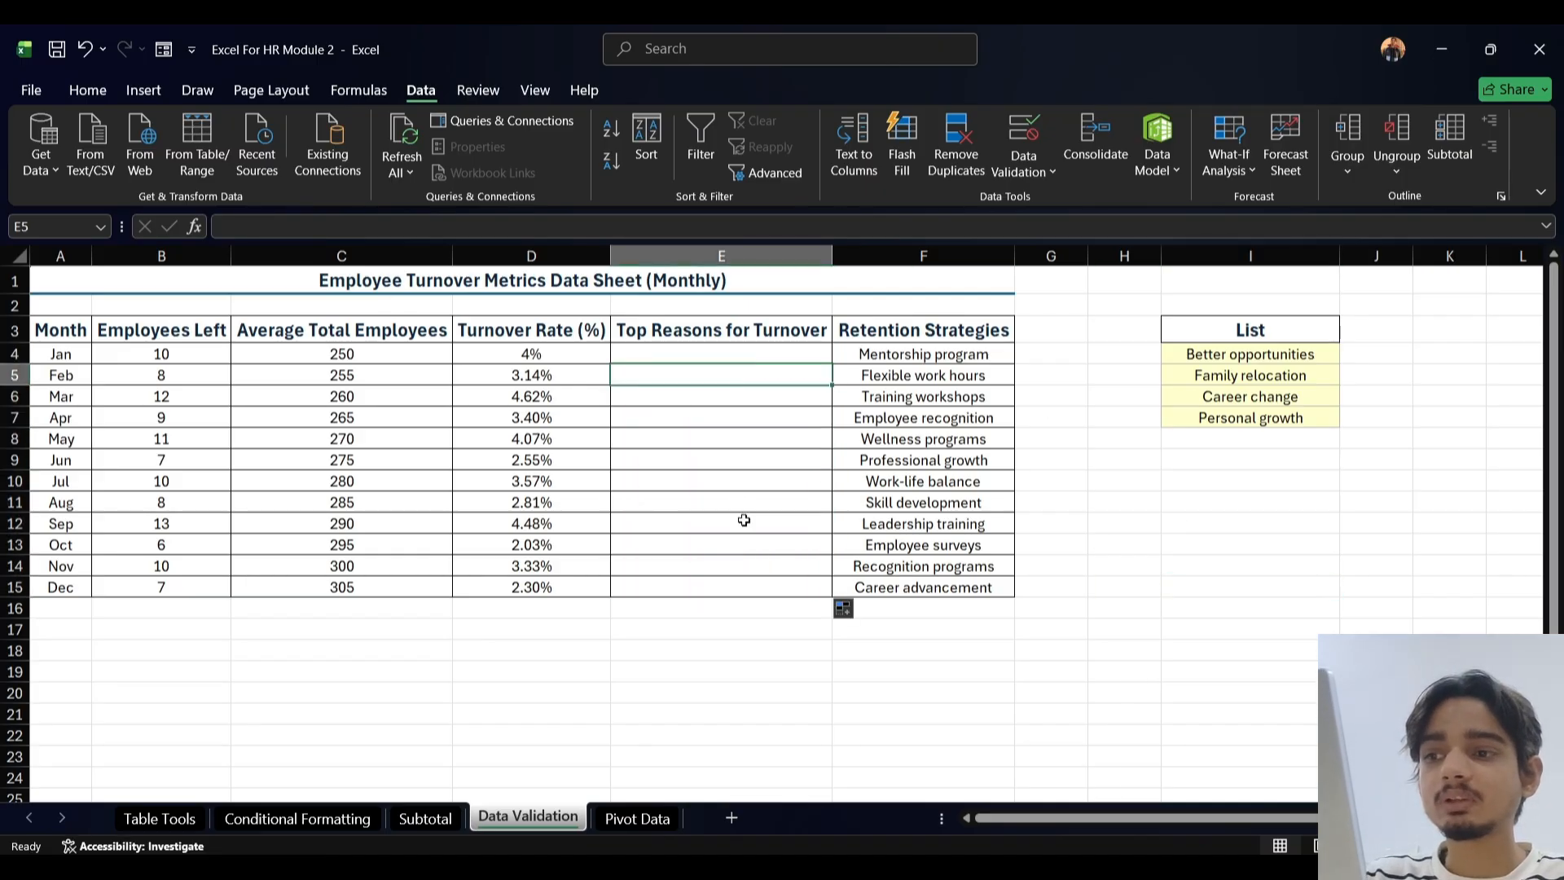
pyautogui.click(744, 358)
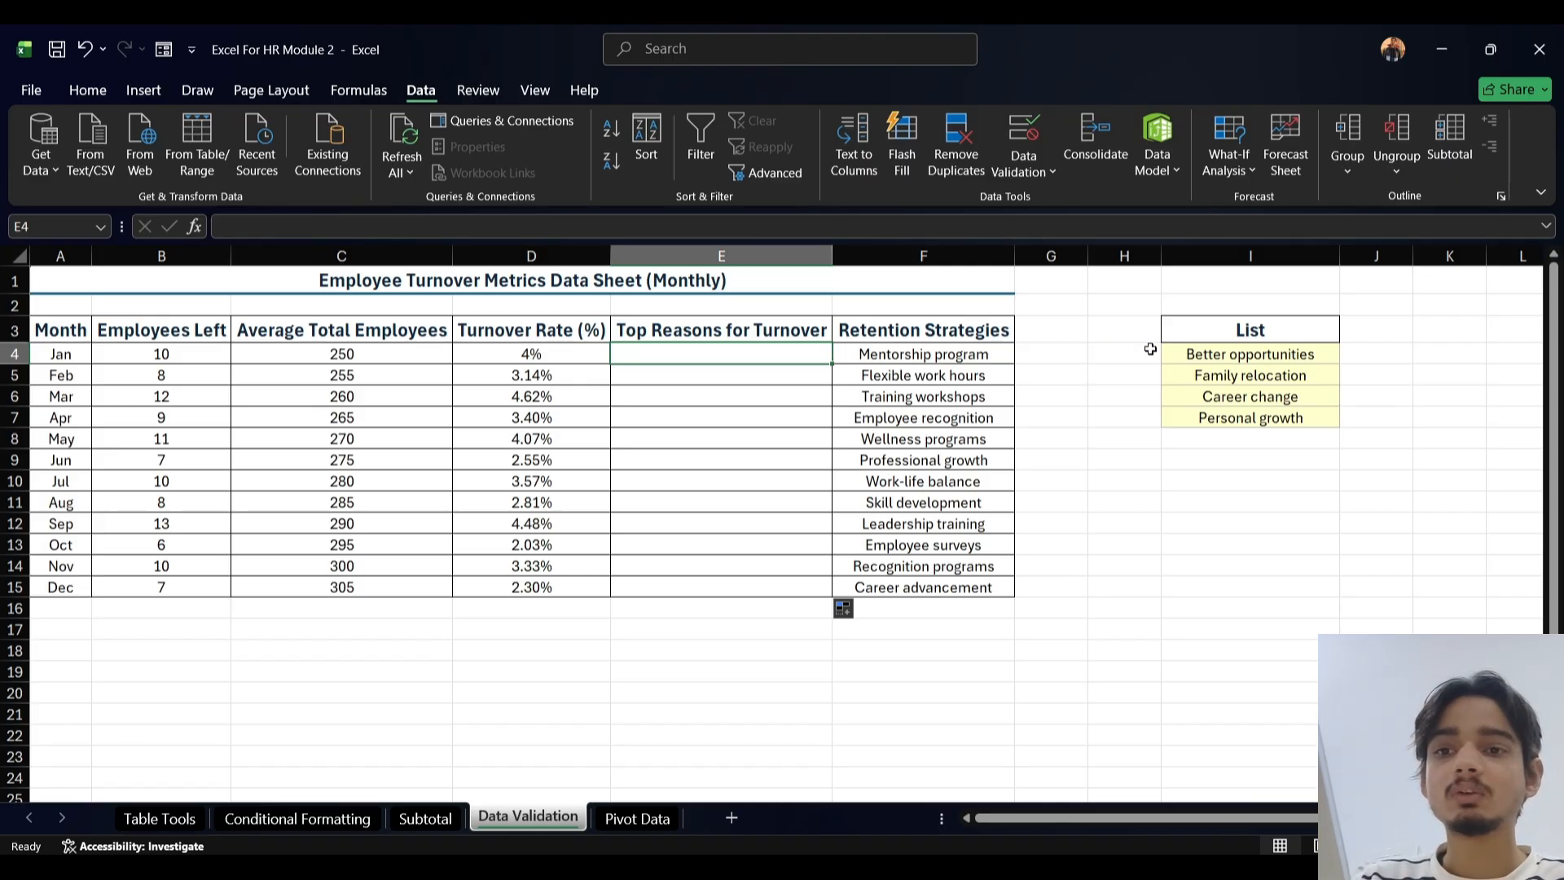
pyautogui.moveTo(1158, 333); pyautogui.dragTo(1359, 451)
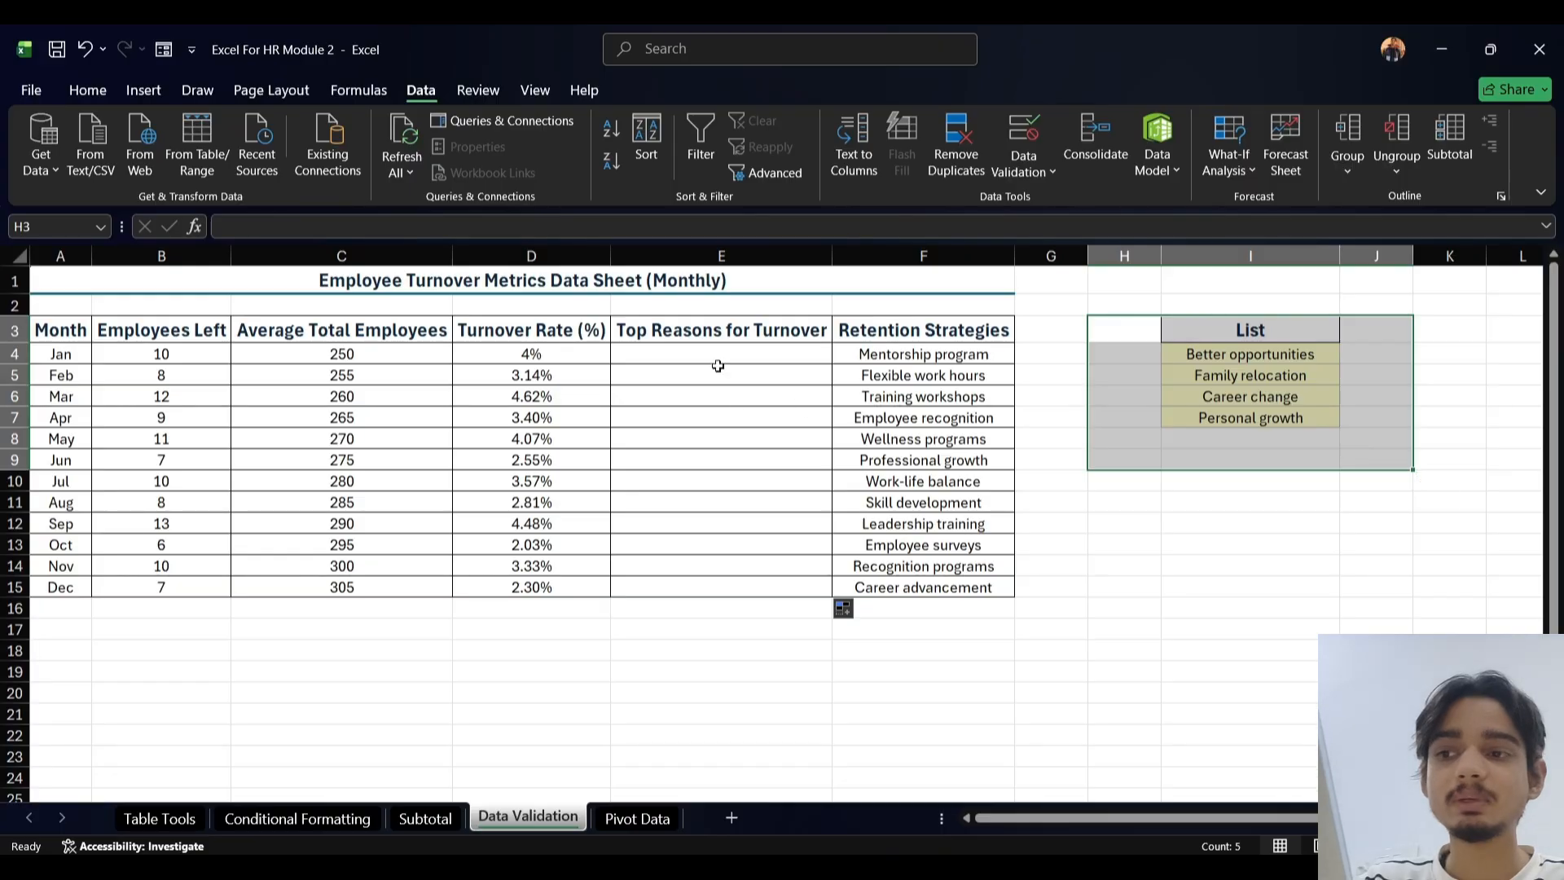
# Try entering free text such as "better opp" in February's Top Reasons for Turnover cell, and erase it again
pyautogui.click(745, 371)
pyautogui.write('nncscknvs')
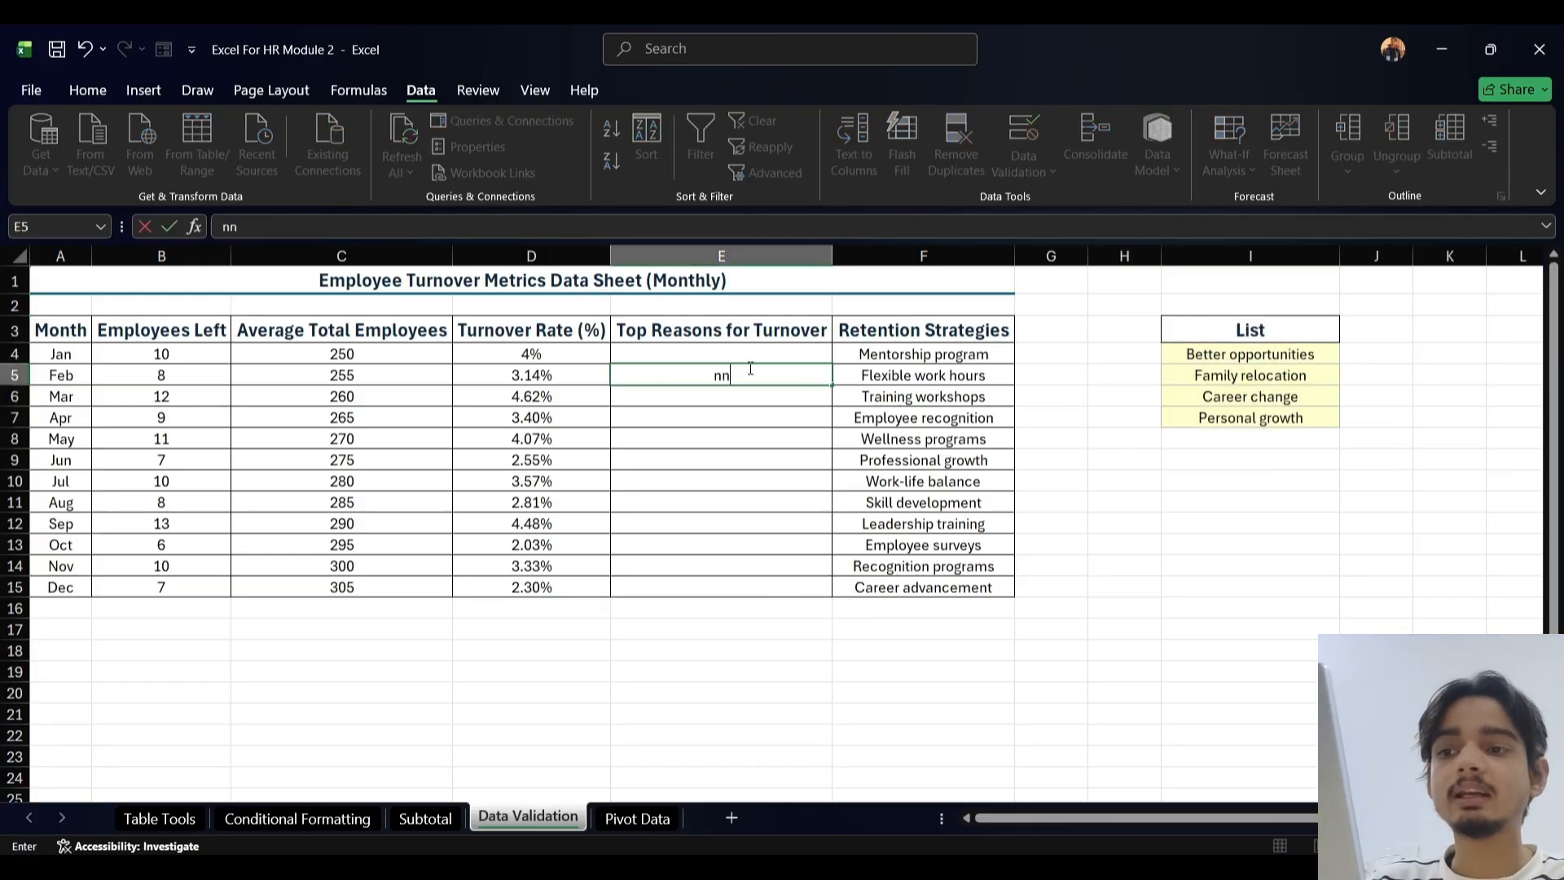
pyautogui.press('BackSpace')
pyautogui.press('BackSpace')
pyautogui.press('BackSpace')
pyautogui.press('BackSpace')
pyautogui.press('BackSpace')
pyautogui.press('BackSpace')
pyautogui.press('BackSpace')
pyautogui.press('BackSpace')
pyautogui.press('BackSpace')
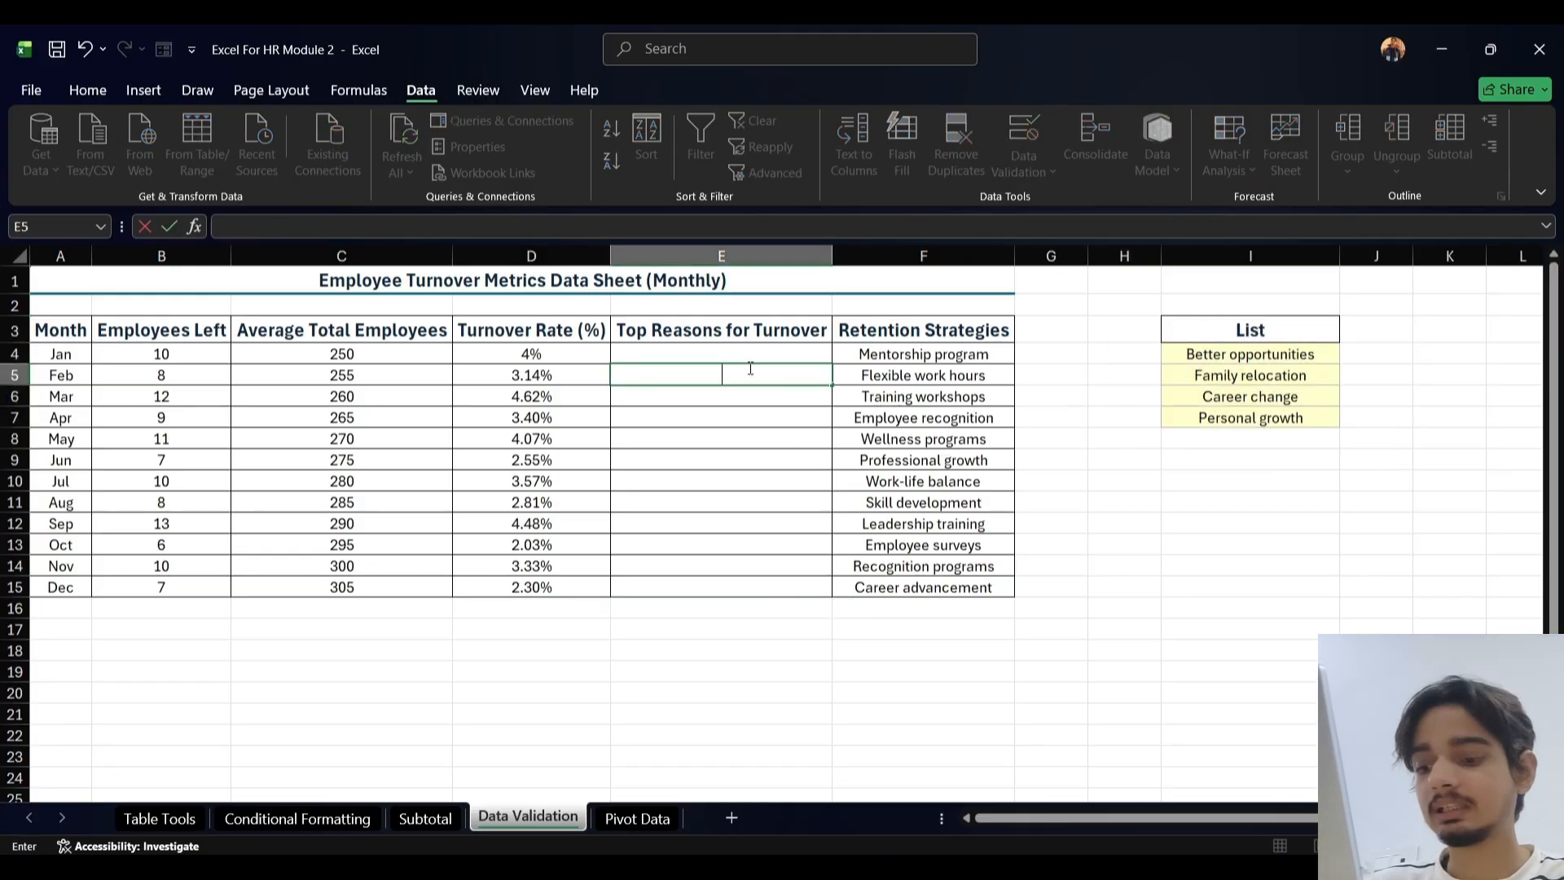
pyautogui.write('better opport')
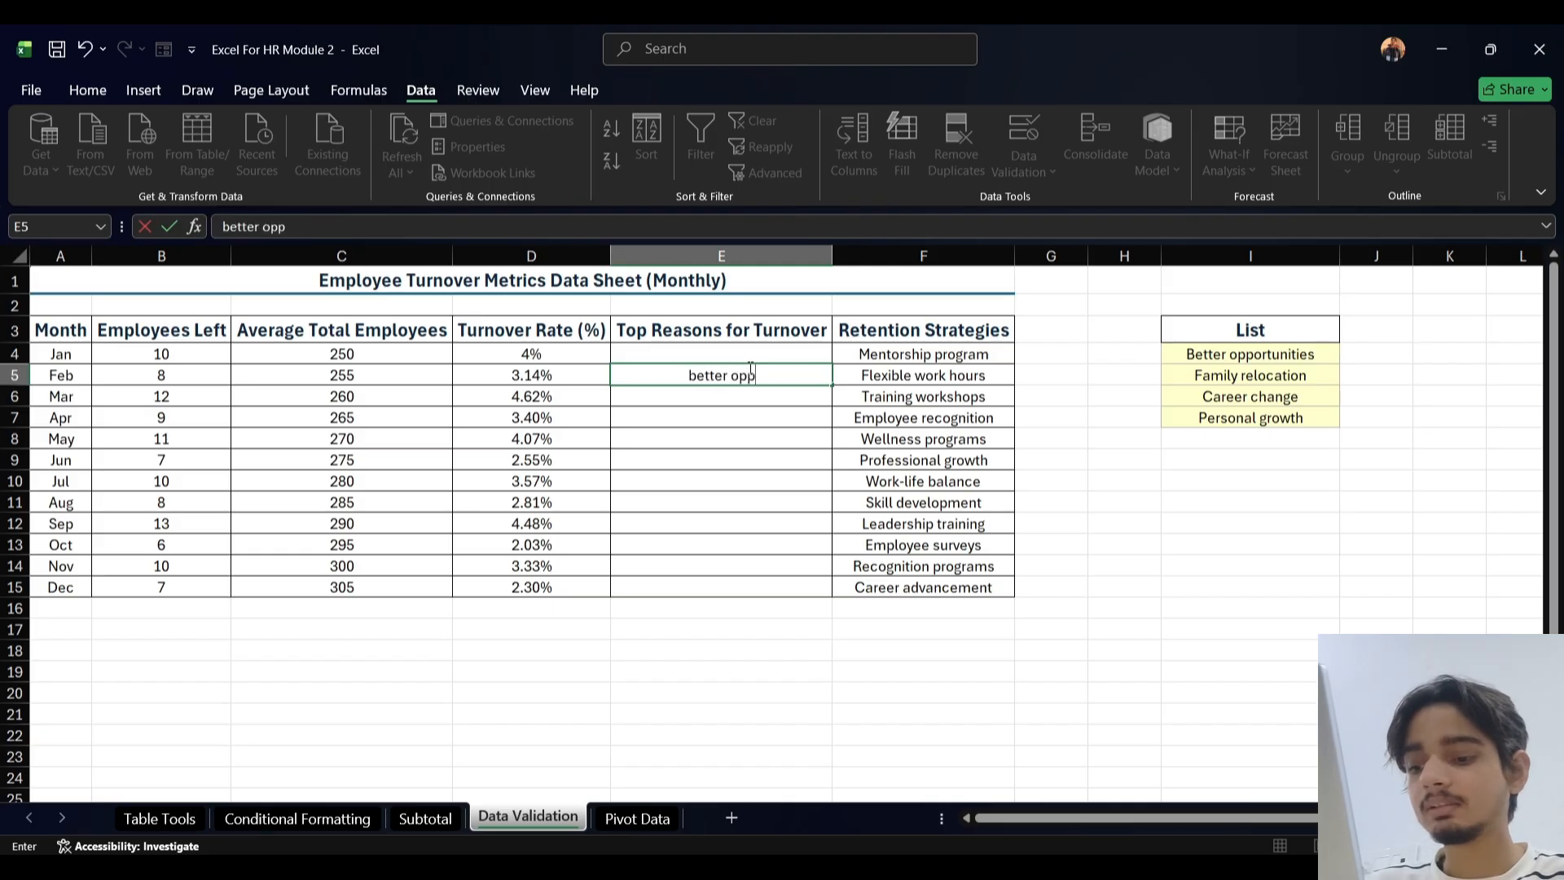
pyautogui.press('BackSpace')
pyautogui.press('BackSpace')
pyautogui.press('BackSpace')
pyautogui.press('BackSpace')
pyautogui.press('BackSpace')
pyautogui.press('BackSpace')
pyautogui.press('BackSpace')
pyautogui.press('BackSpace')
pyautogui.press('BackSpace')
pyautogui.press('BackSpace')
pyautogui.press('BackSpace')
pyautogui.press('BackSpace')
pyautogui.press('BackSpace')
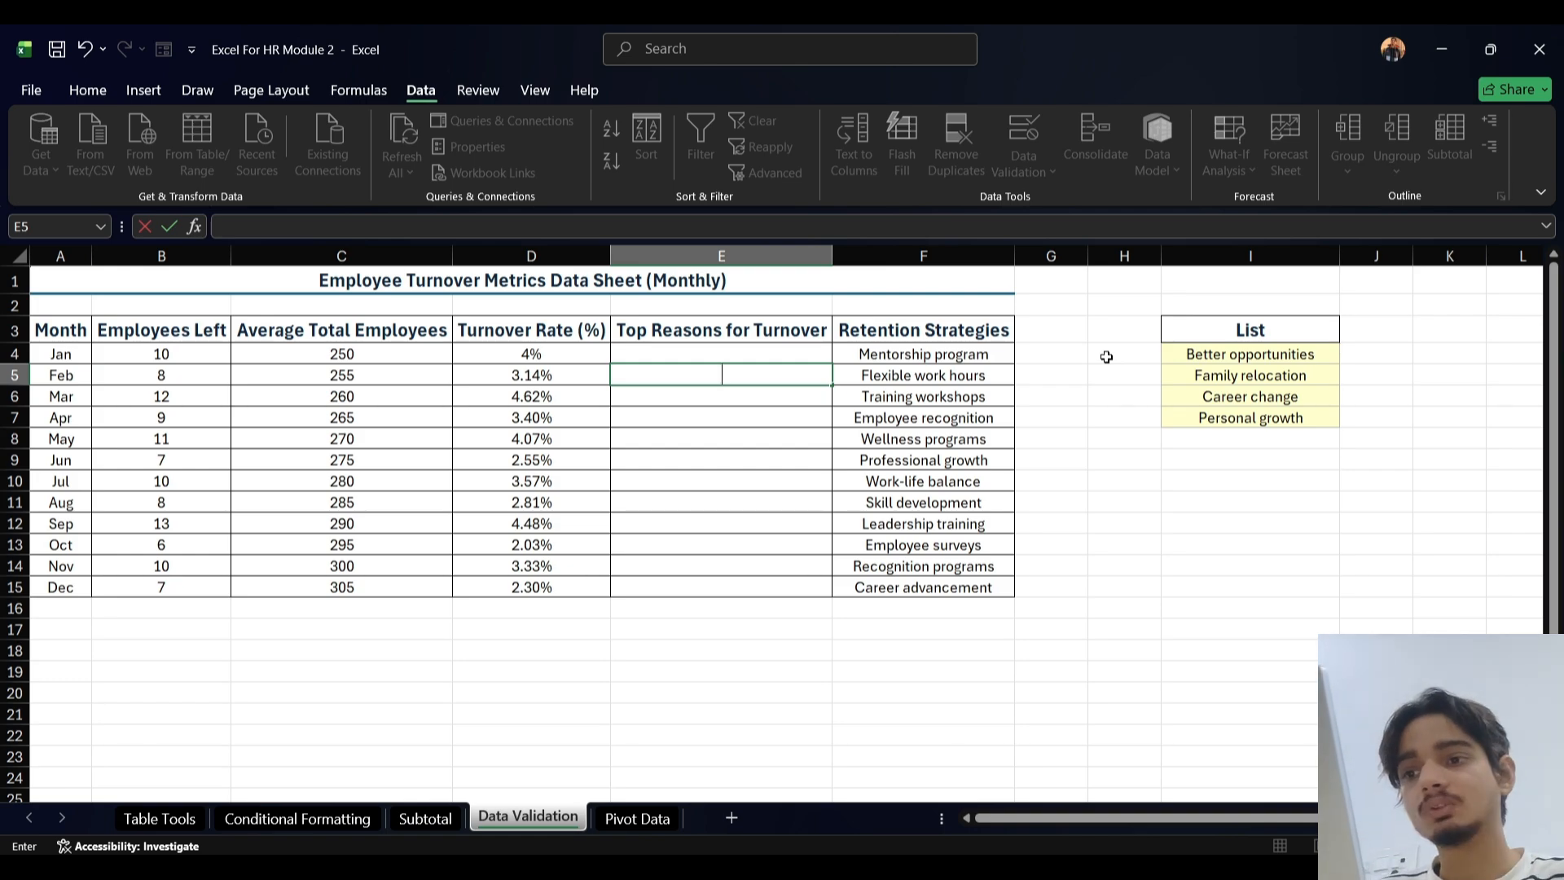
pyautogui.click(1195, 480)
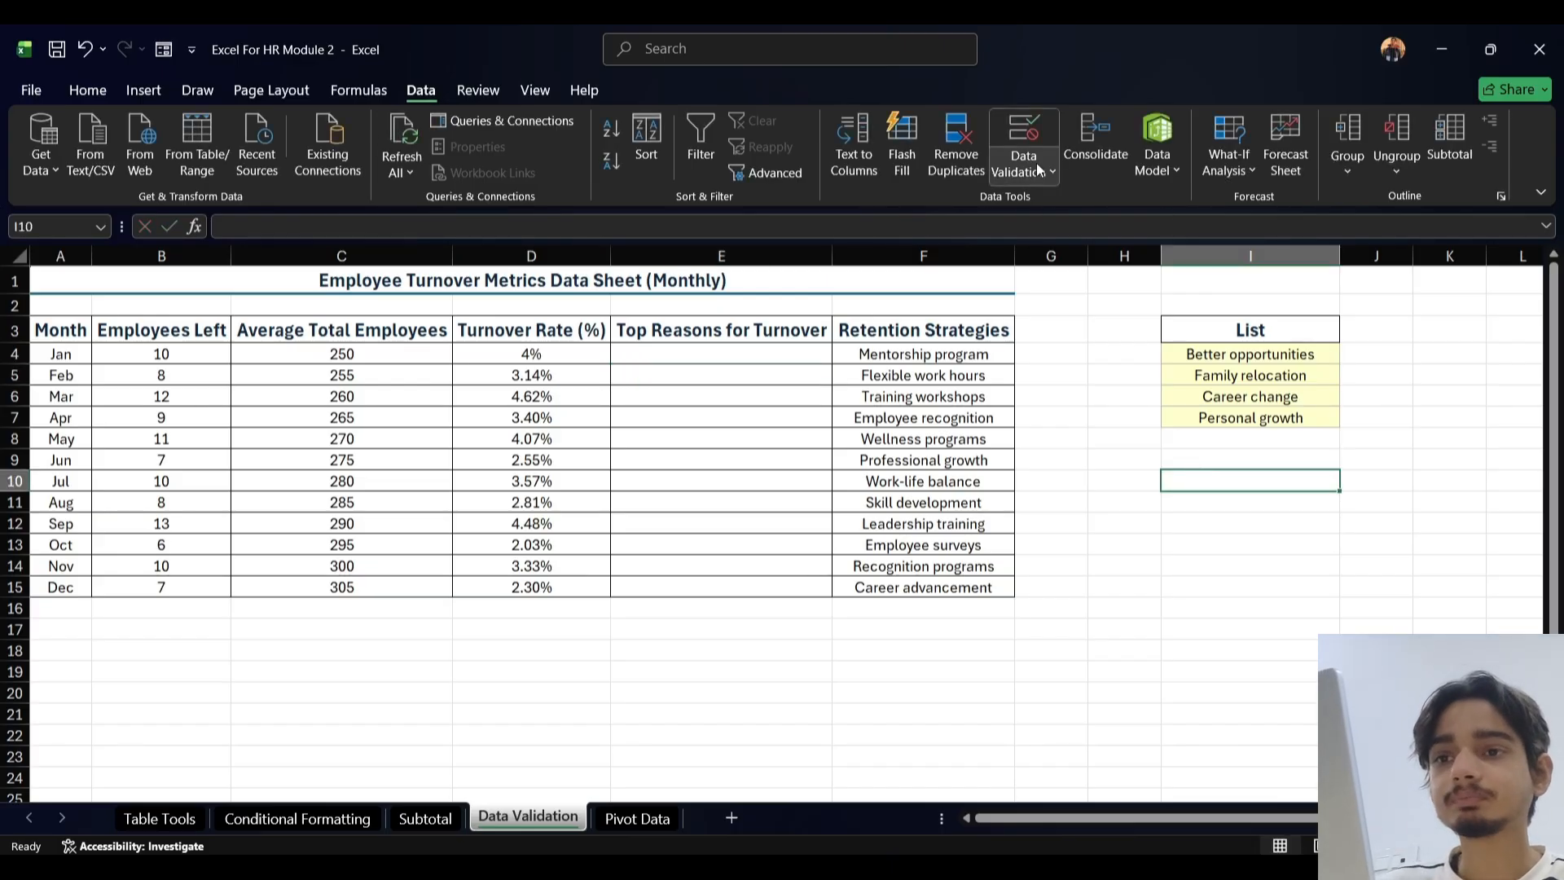
# Start a data validation rule on the January to December Top Reasons for Turnover cells (E4:E15) that allows a List
pyautogui.click(761, 350)
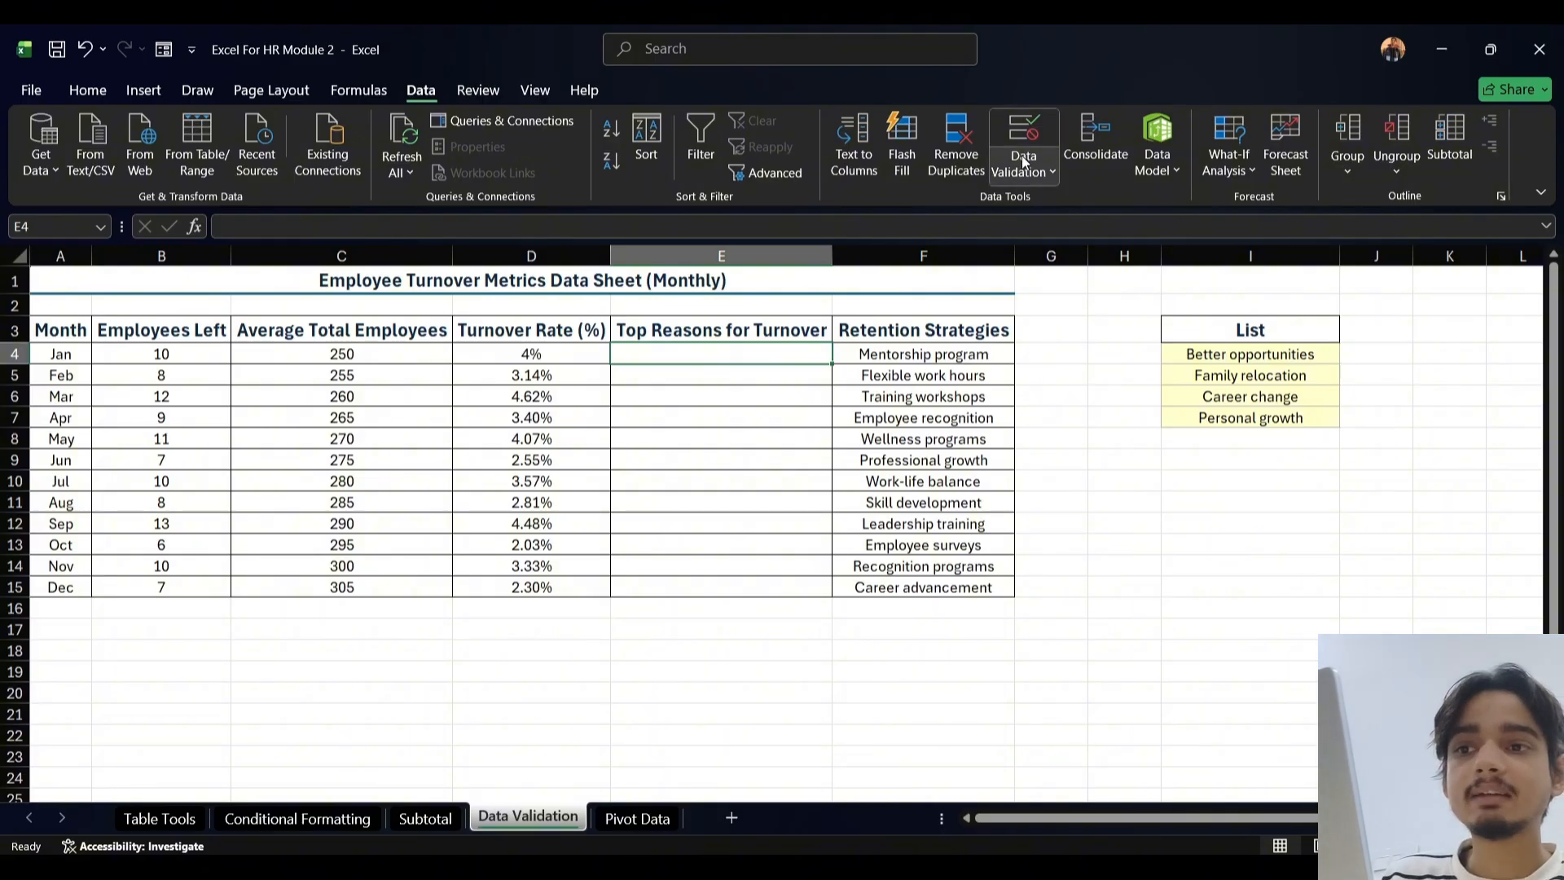
pyautogui.click(749, 550)
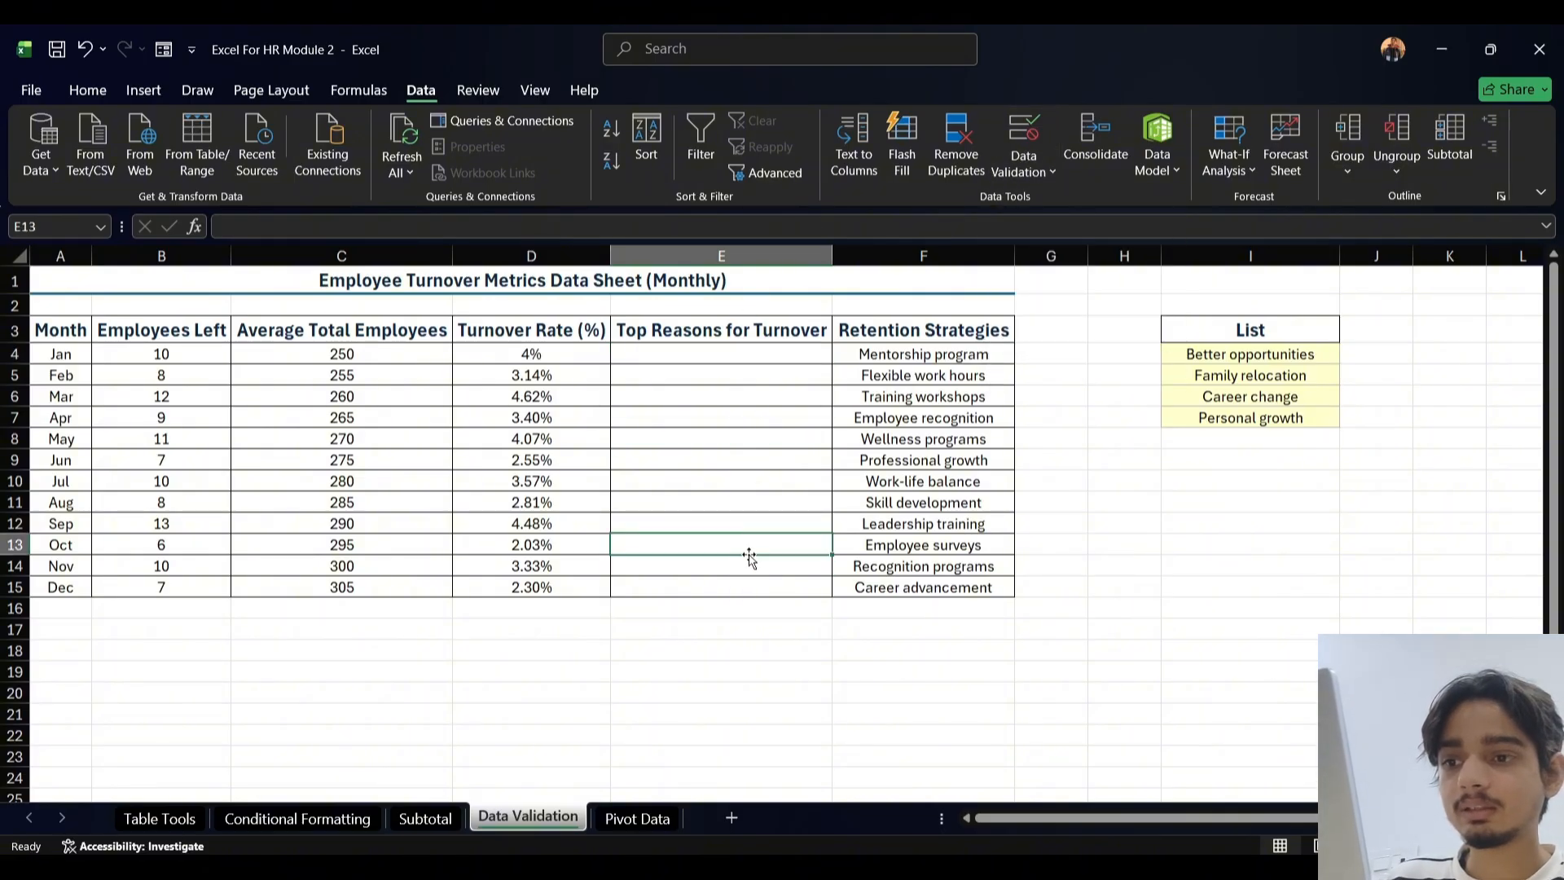
pyautogui.moveTo(747, 355); pyautogui.dragTo(752, 583)
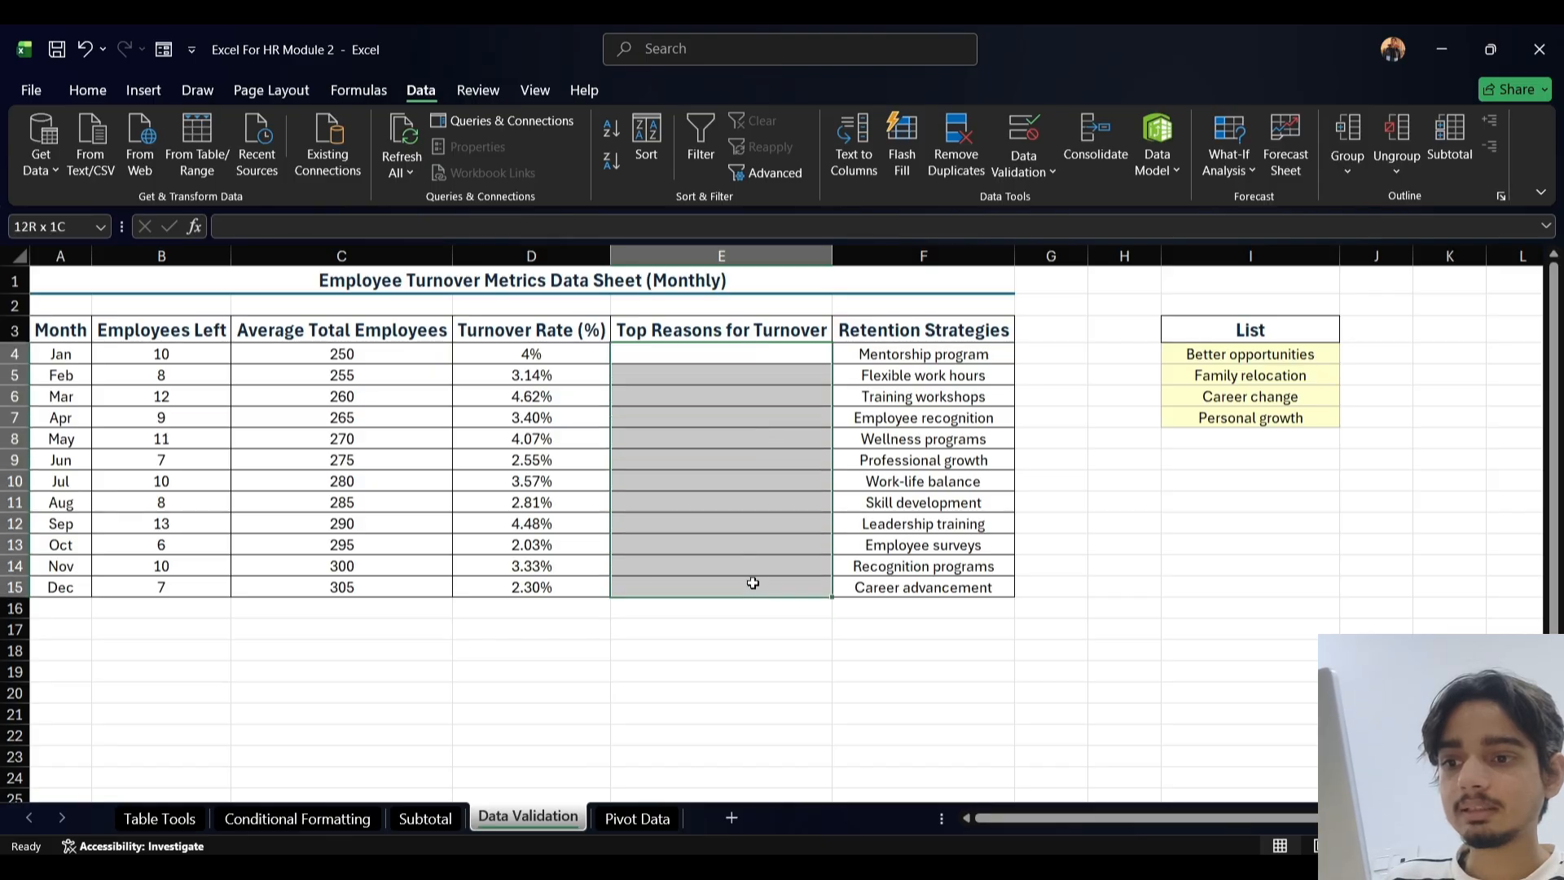
pyautogui.click(1022, 138)
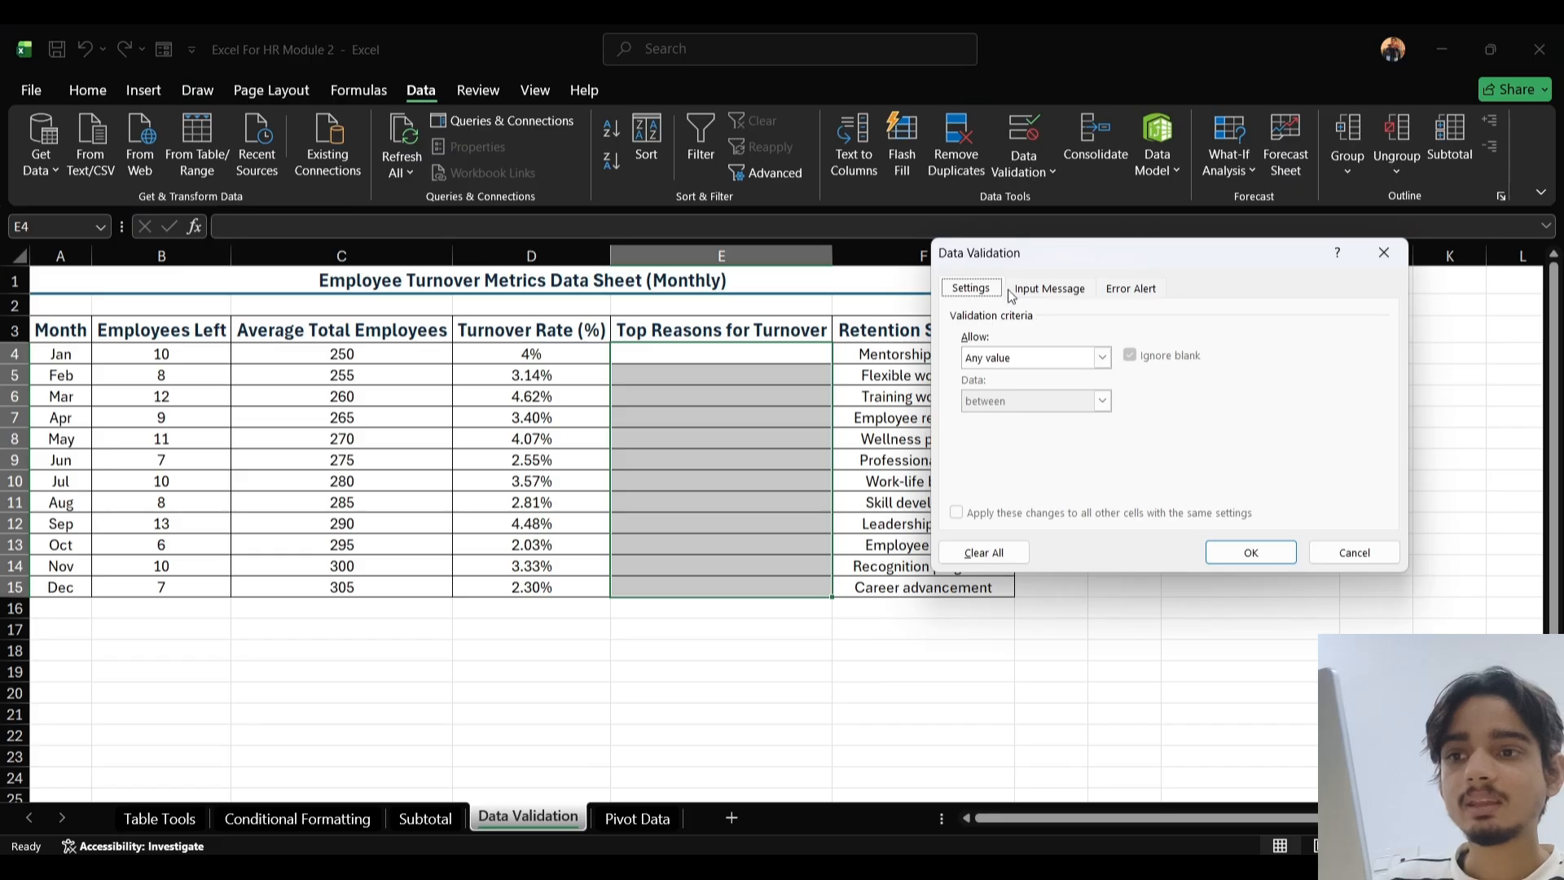
pyautogui.moveTo(1054, 243); pyautogui.dragTo(721, 181)
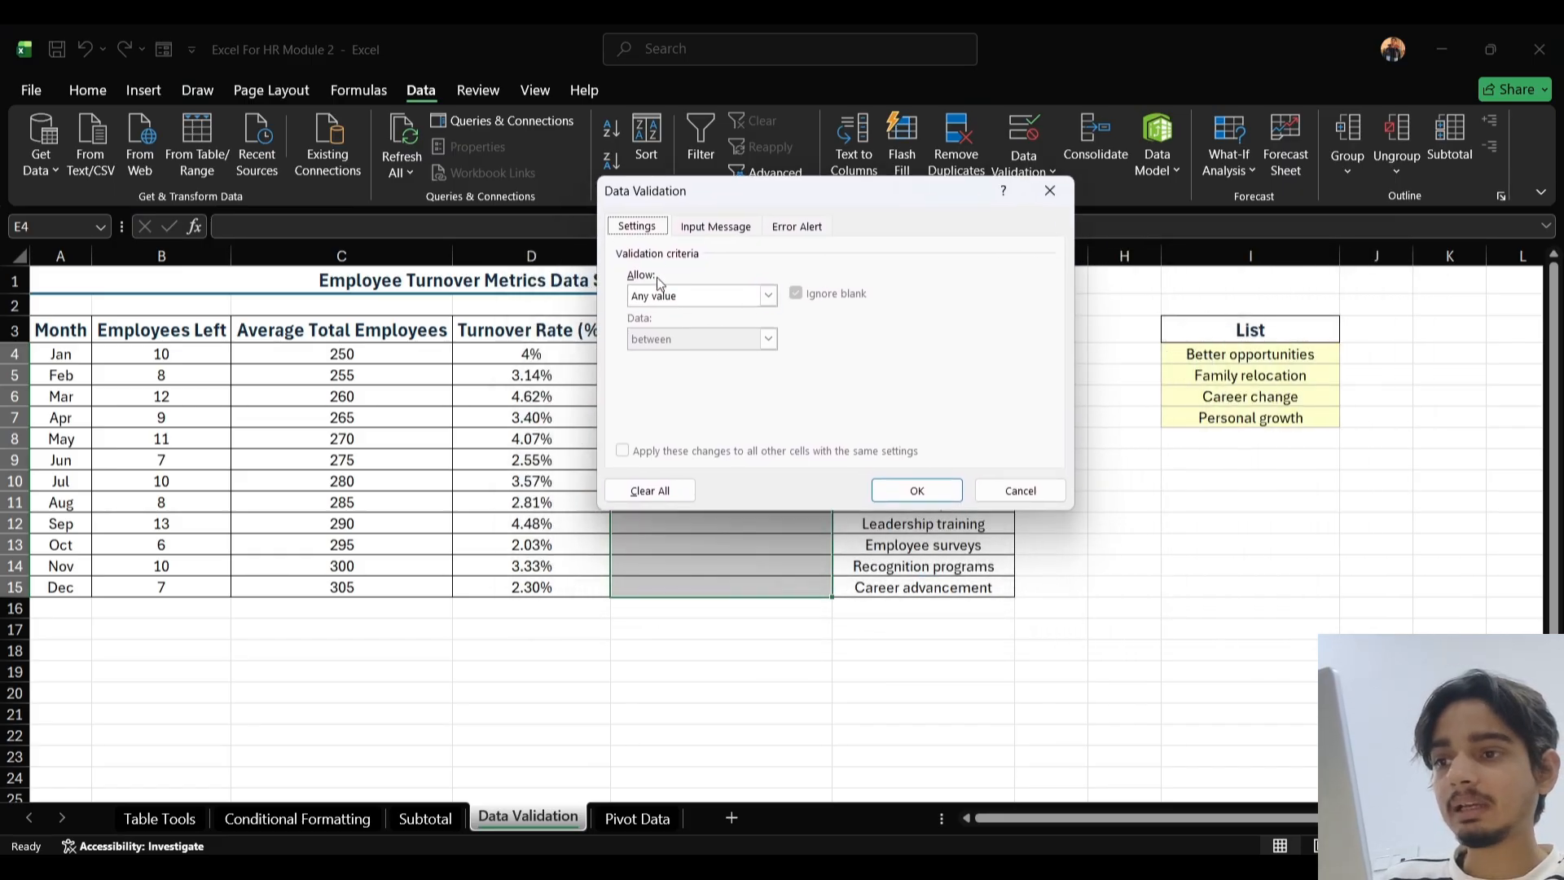
pyautogui.click(768, 296)
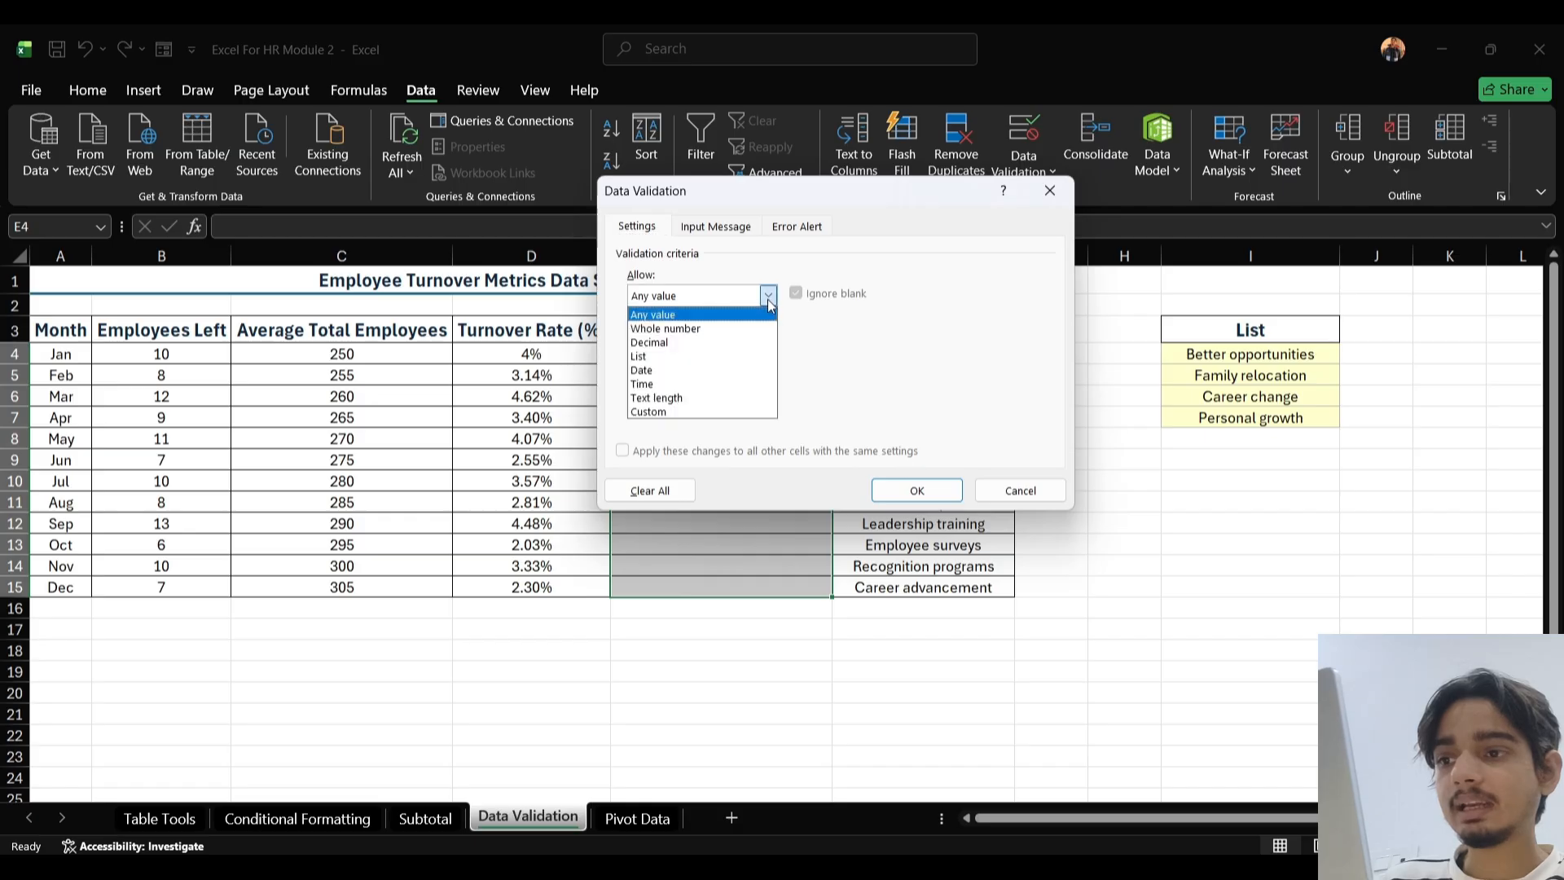
pyautogui.click(668, 356)
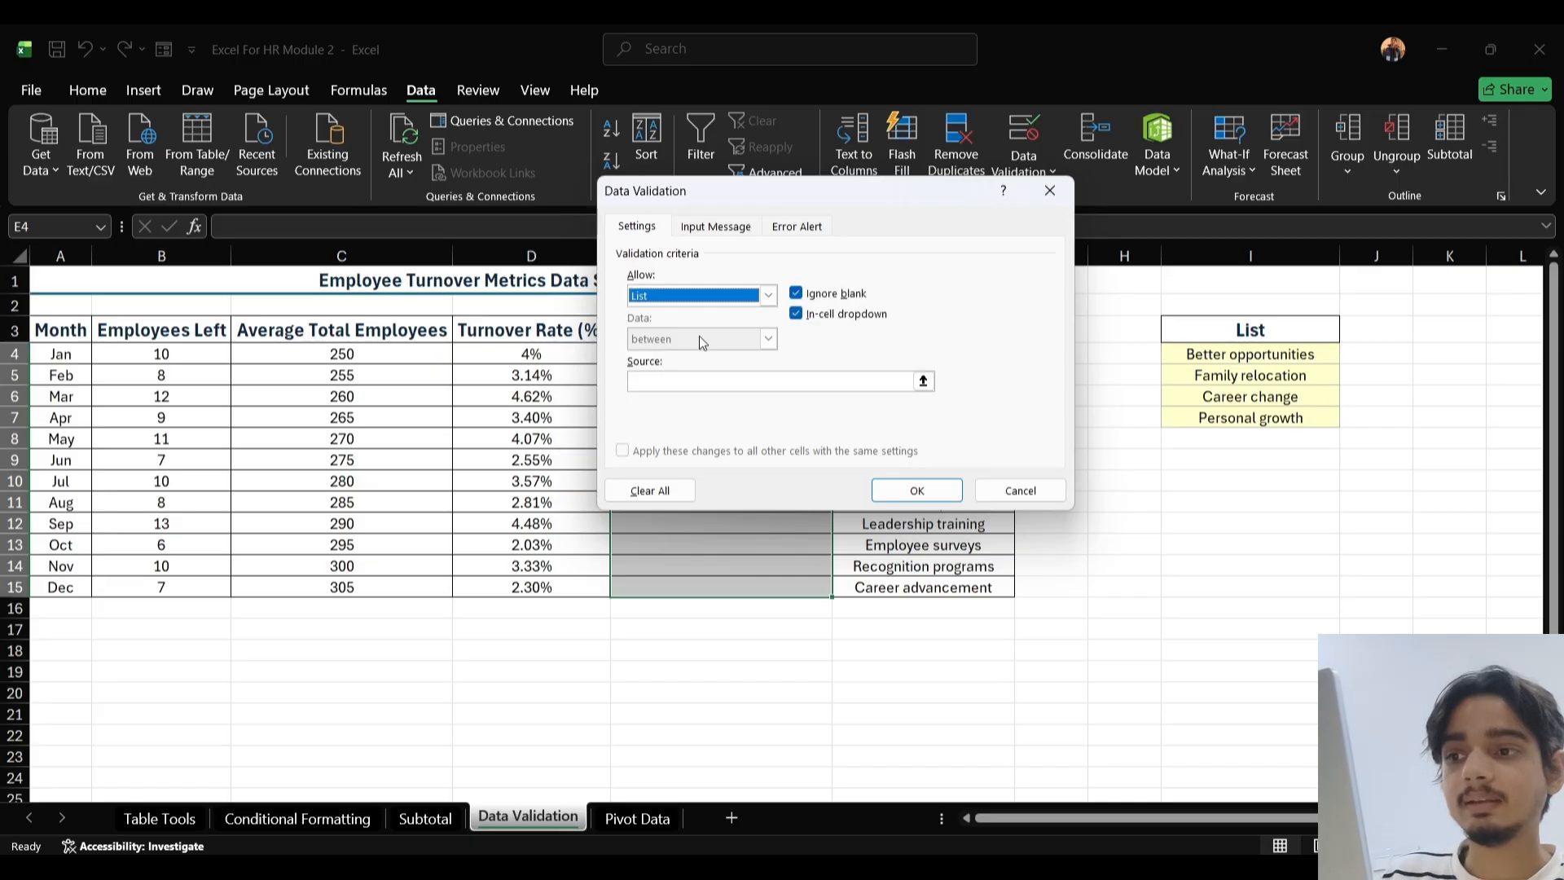
# Use the four reasons in =$I$4:$I$7 as the validation list's source and apply the rule
pyautogui.click(753, 380)
pyautogui.moveTo(1204, 355); pyautogui.dragTo(1222, 417)
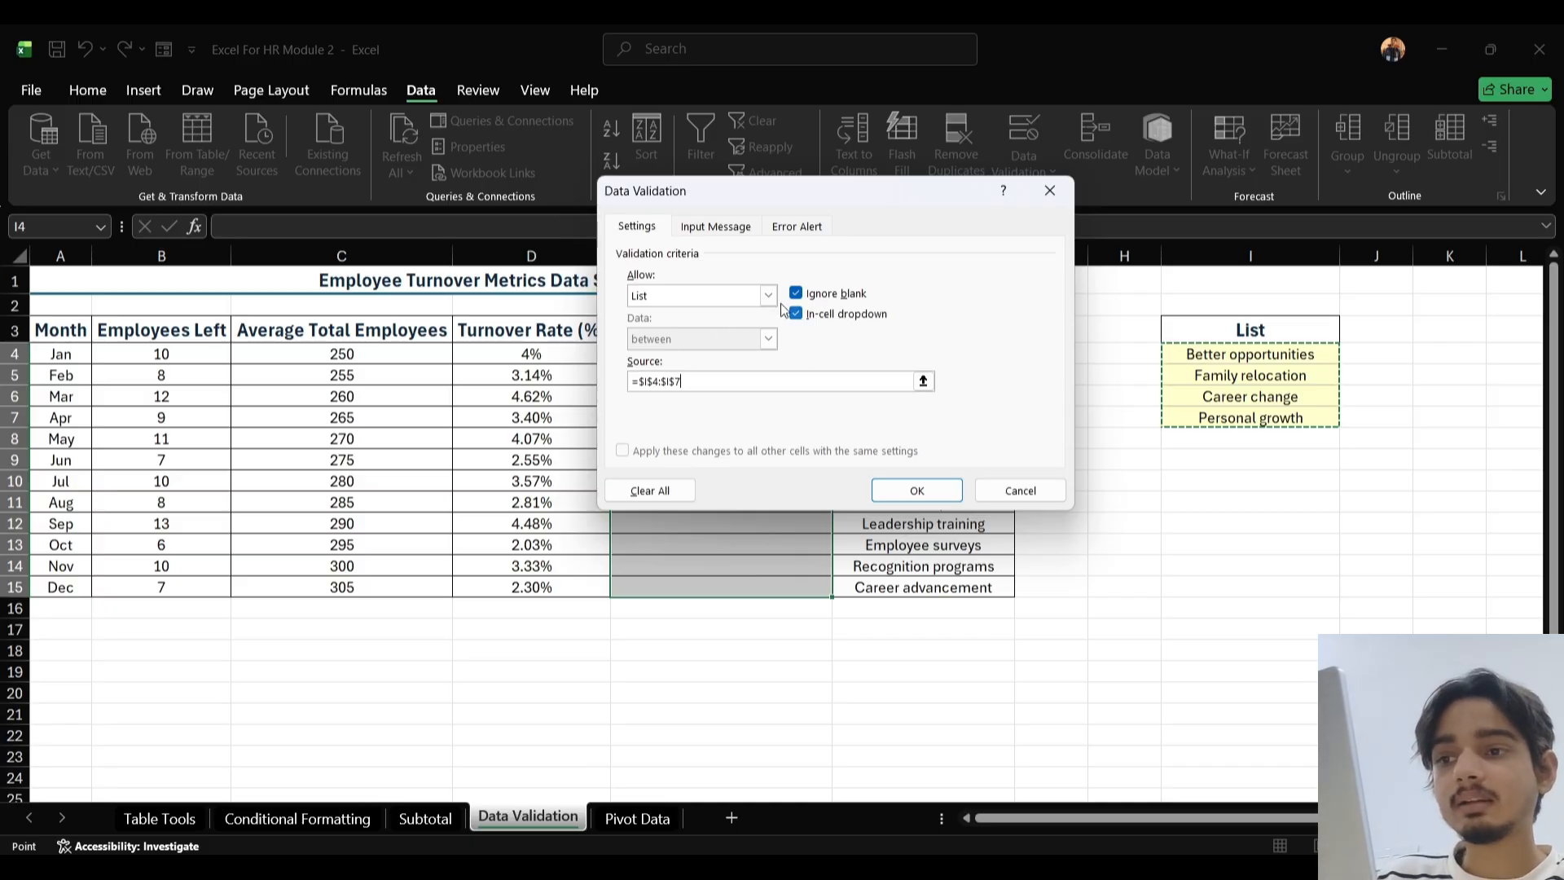
pyautogui.click(876, 490)
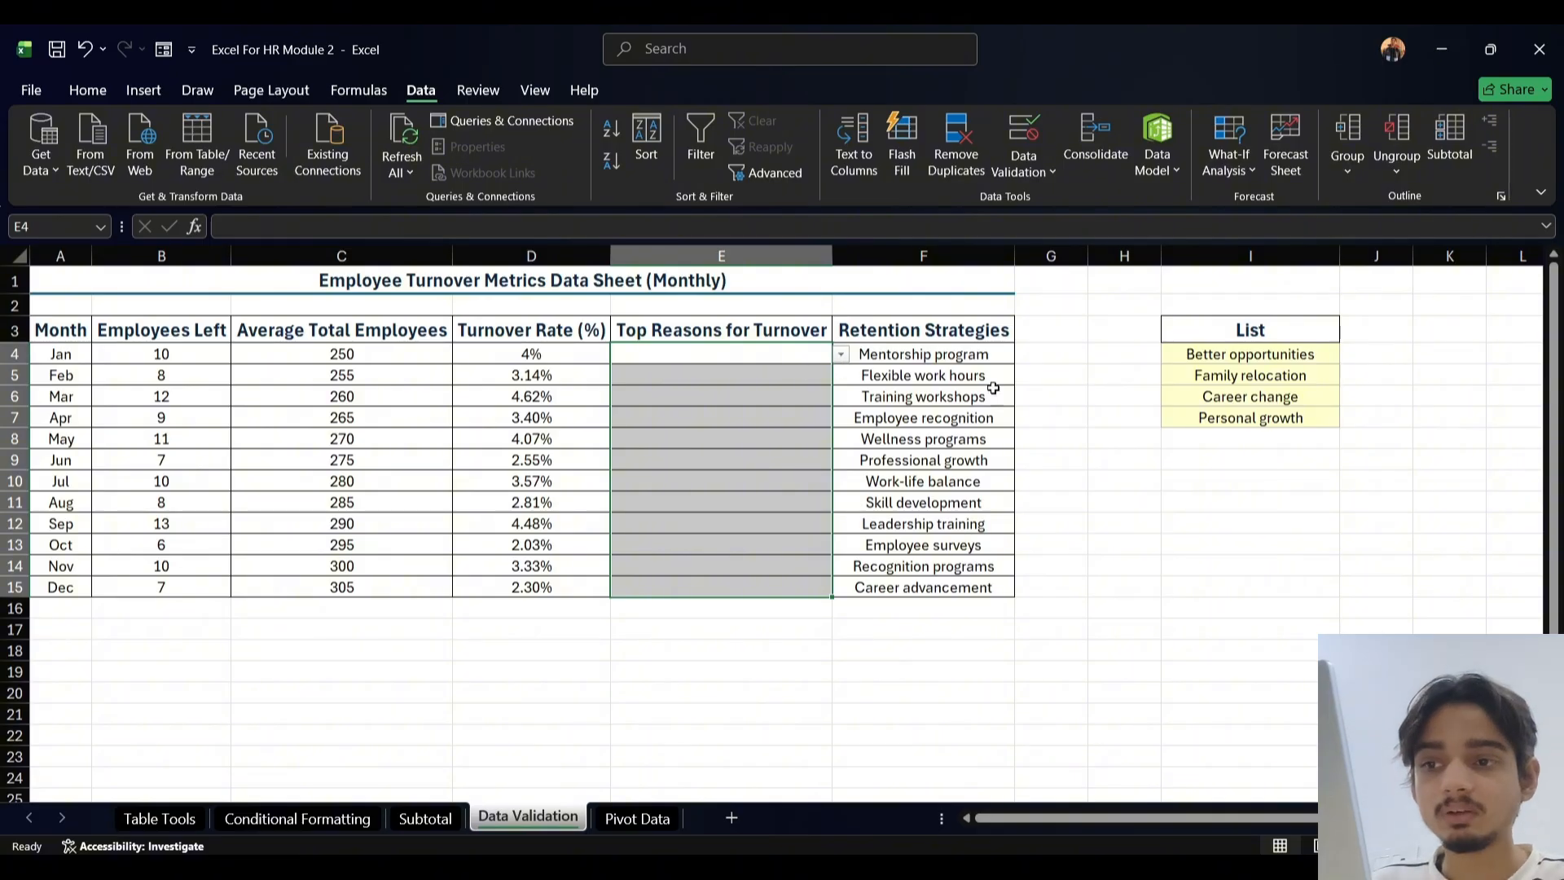
# Choose Family relocation for January and Personal growth for February from the new dropdowns in Top Reasons for Turnover
pyautogui.click(1112, 461)
pyautogui.click(823, 376)
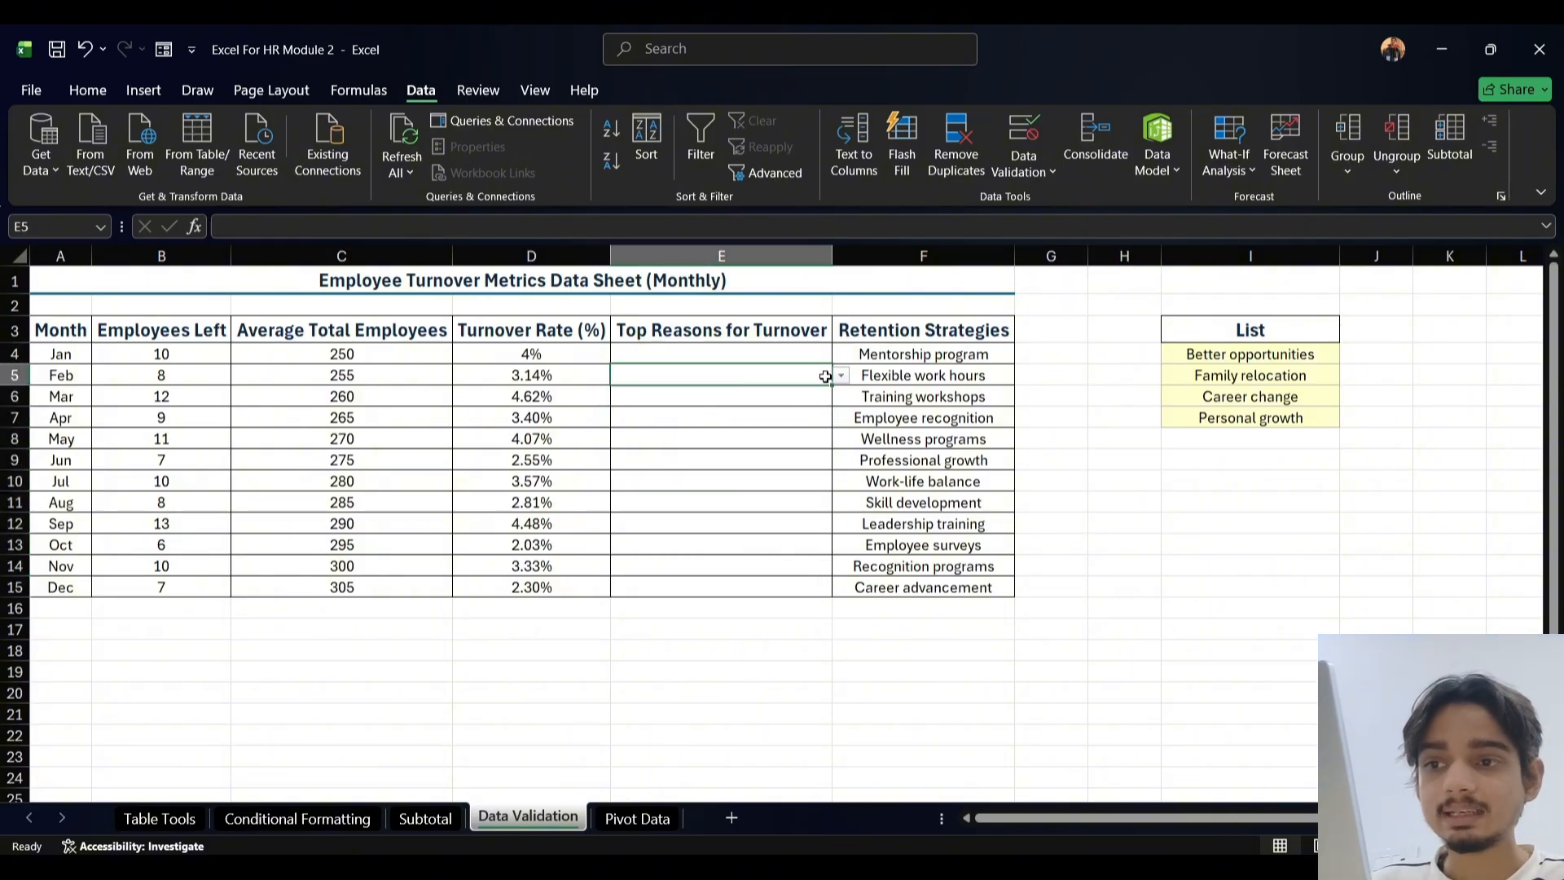
pyautogui.click(806, 416)
pyautogui.click(795, 353)
pyautogui.click(840, 353)
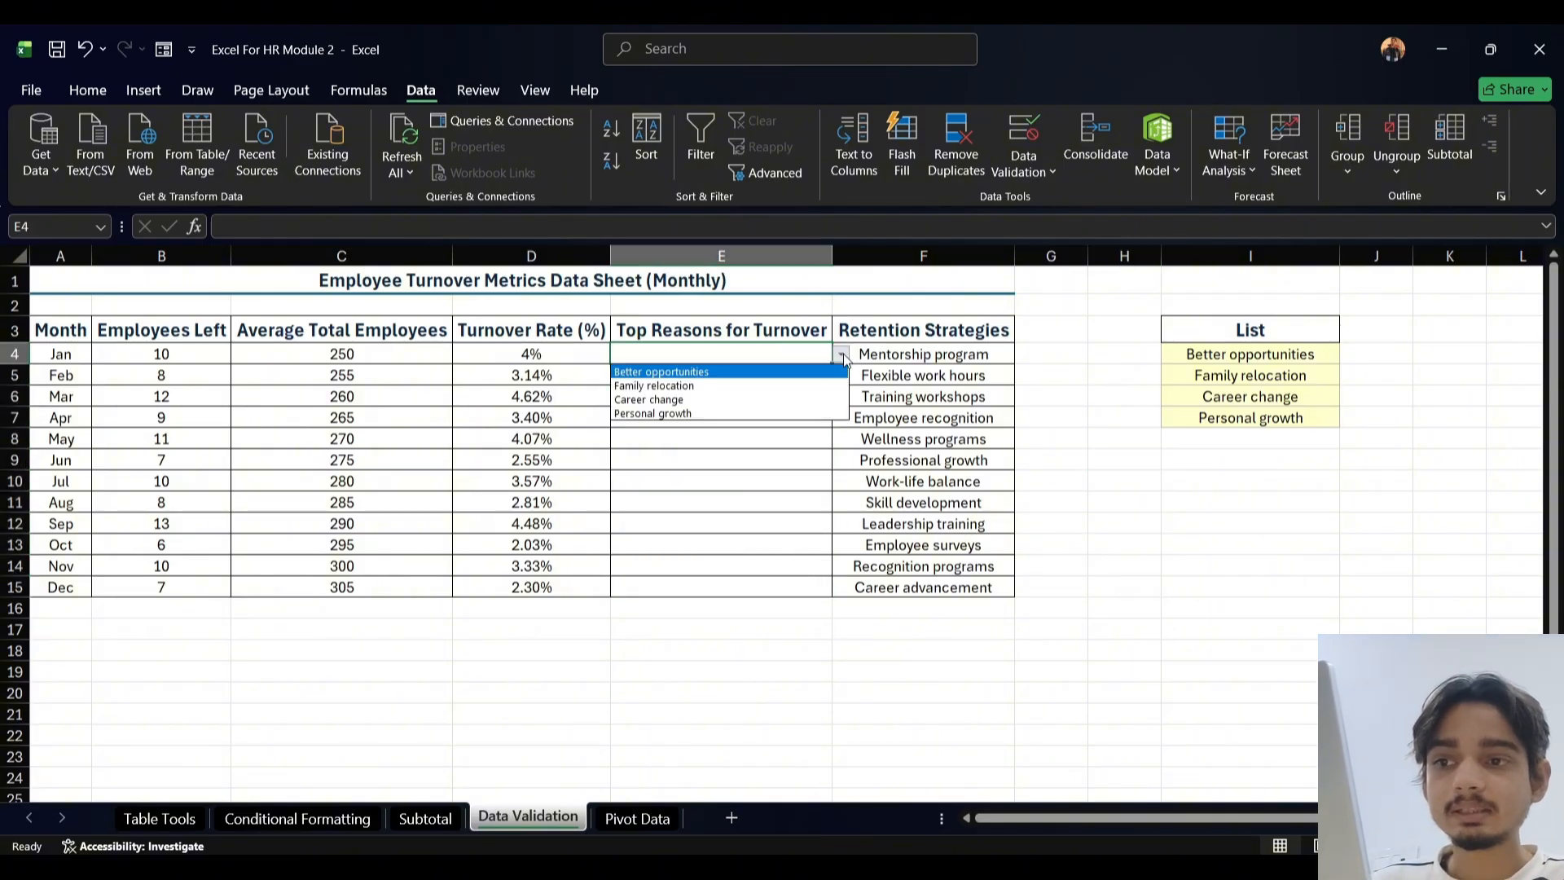
pyautogui.click(776, 383)
pyautogui.click(775, 383)
pyautogui.click(840, 375)
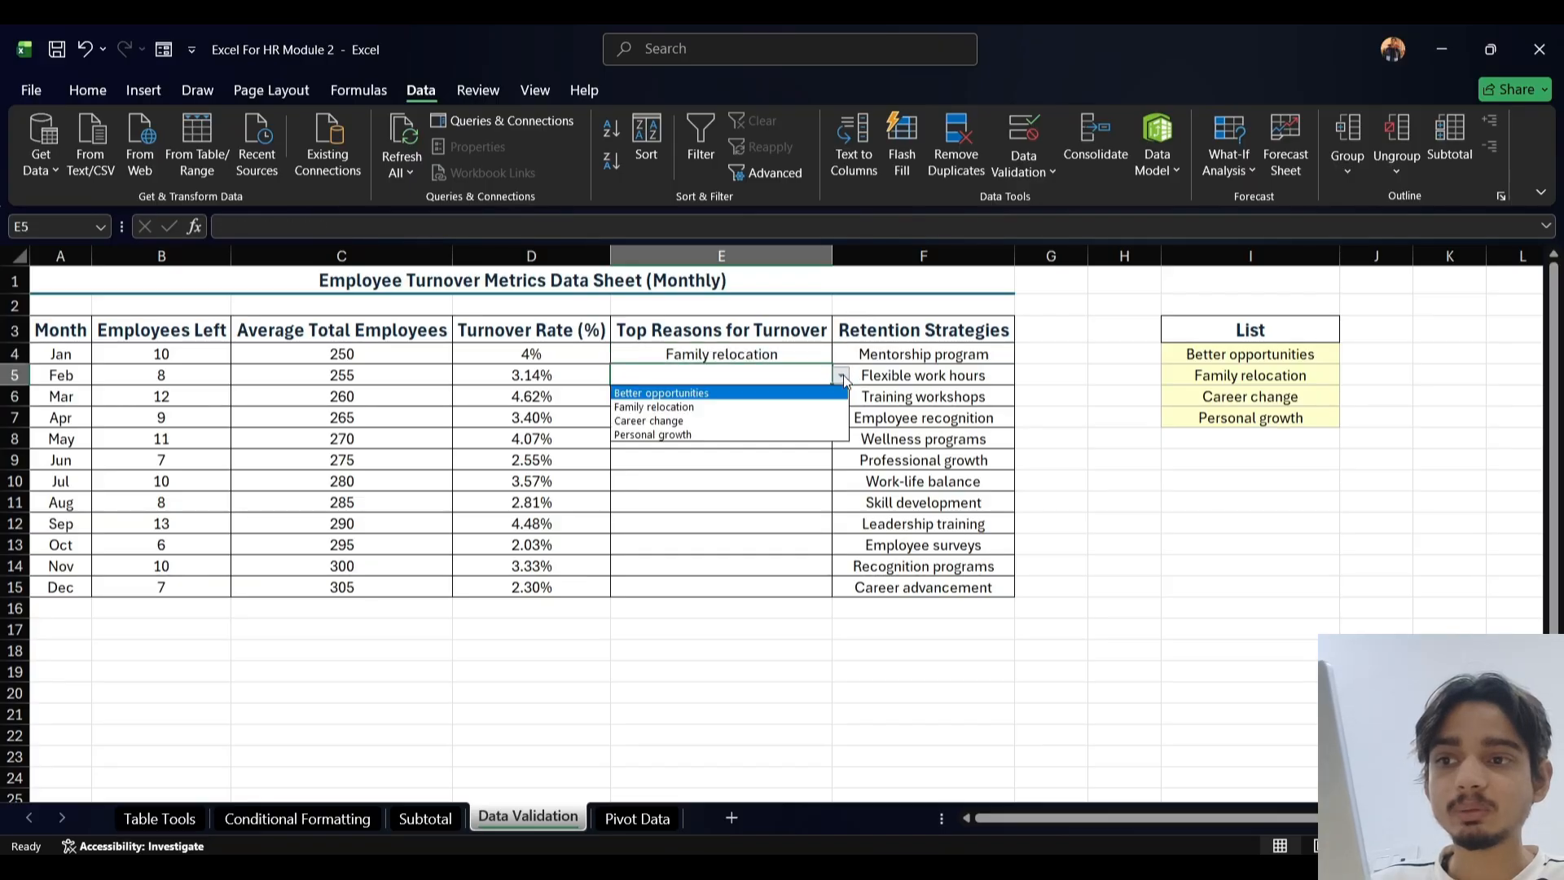
pyautogui.click(754, 437)
# Choose Career change as April's top reason for turnover from its dropdown
pyautogui.click(759, 417)
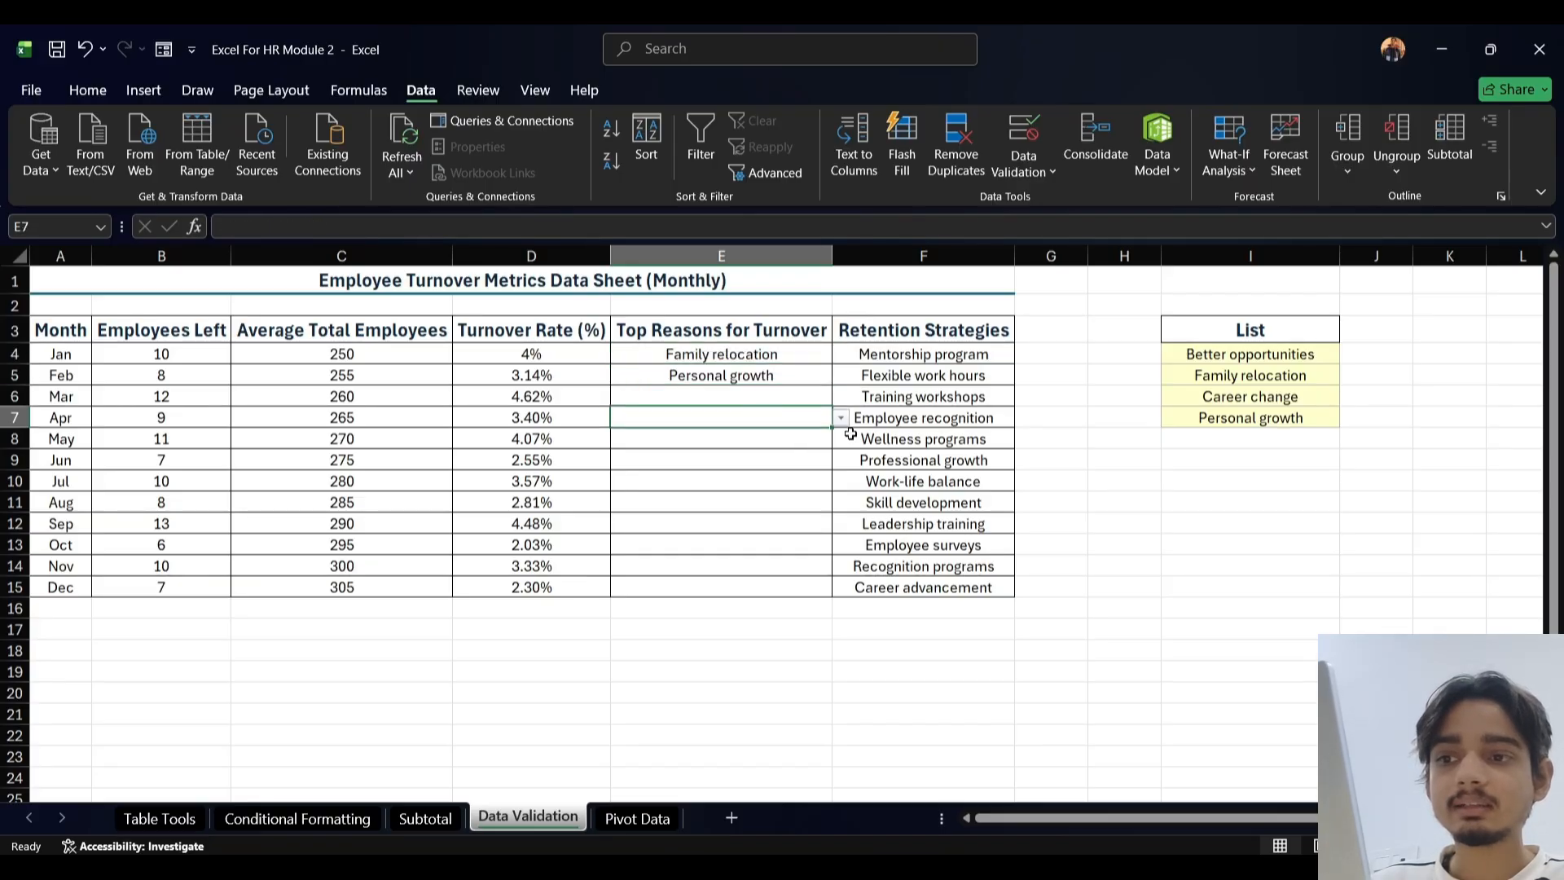
pyautogui.click(850, 434)
pyautogui.click(802, 415)
pyautogui.click(840, 419)
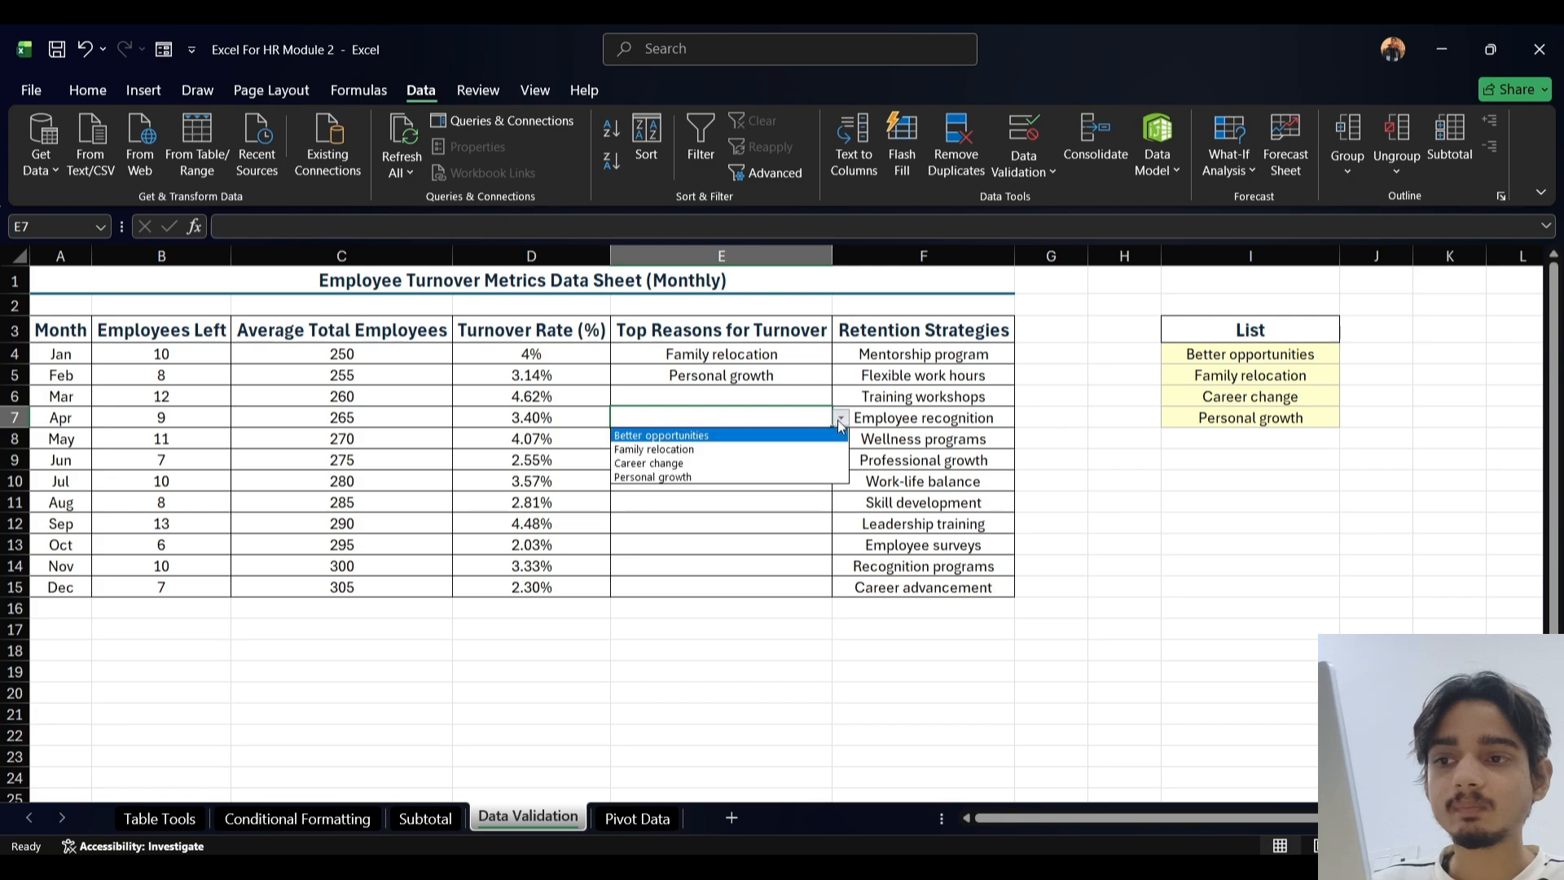
pyautogui.click(751, 463)
# Try to enter the unlisted value "nope" as March's top reason for turnover, and clear the entry for a retry
pyautogui.click(733, 399)
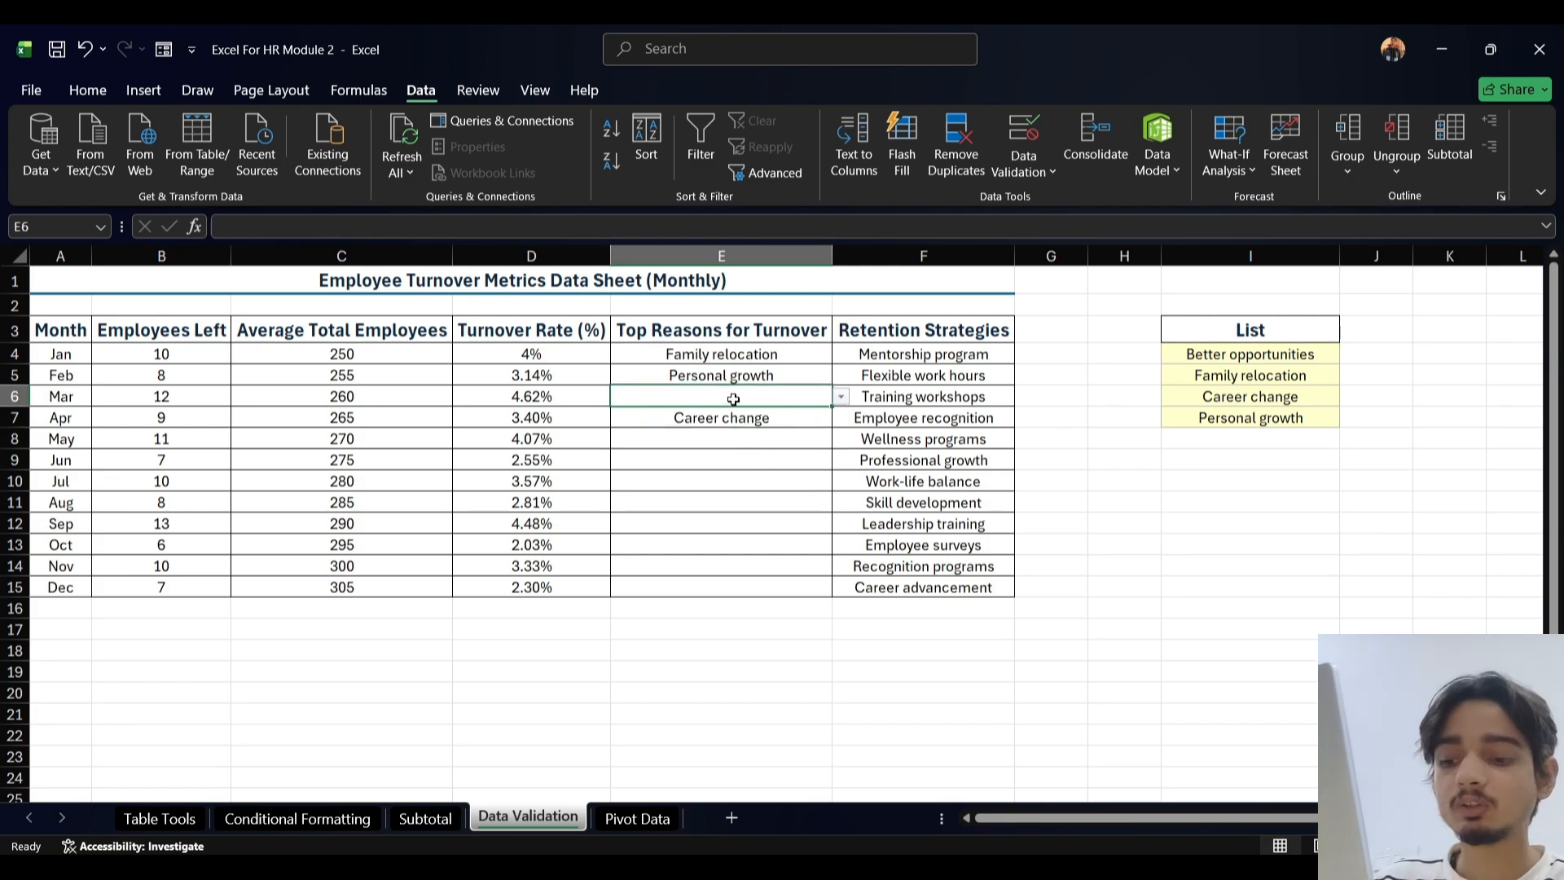
pyautogui.write('nope')
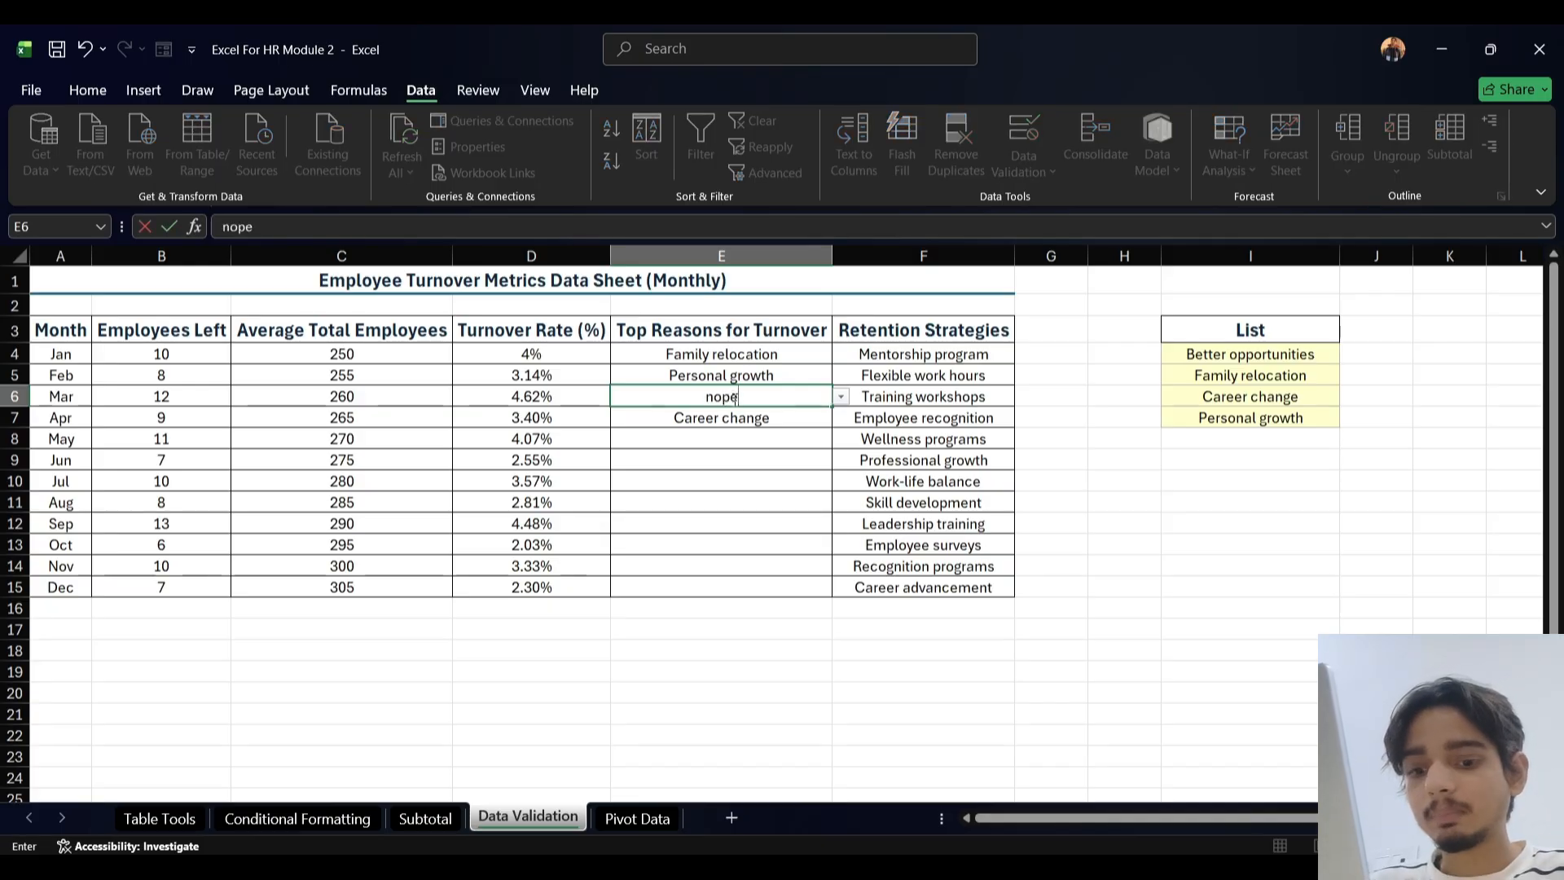
pyautogui.press('Return')
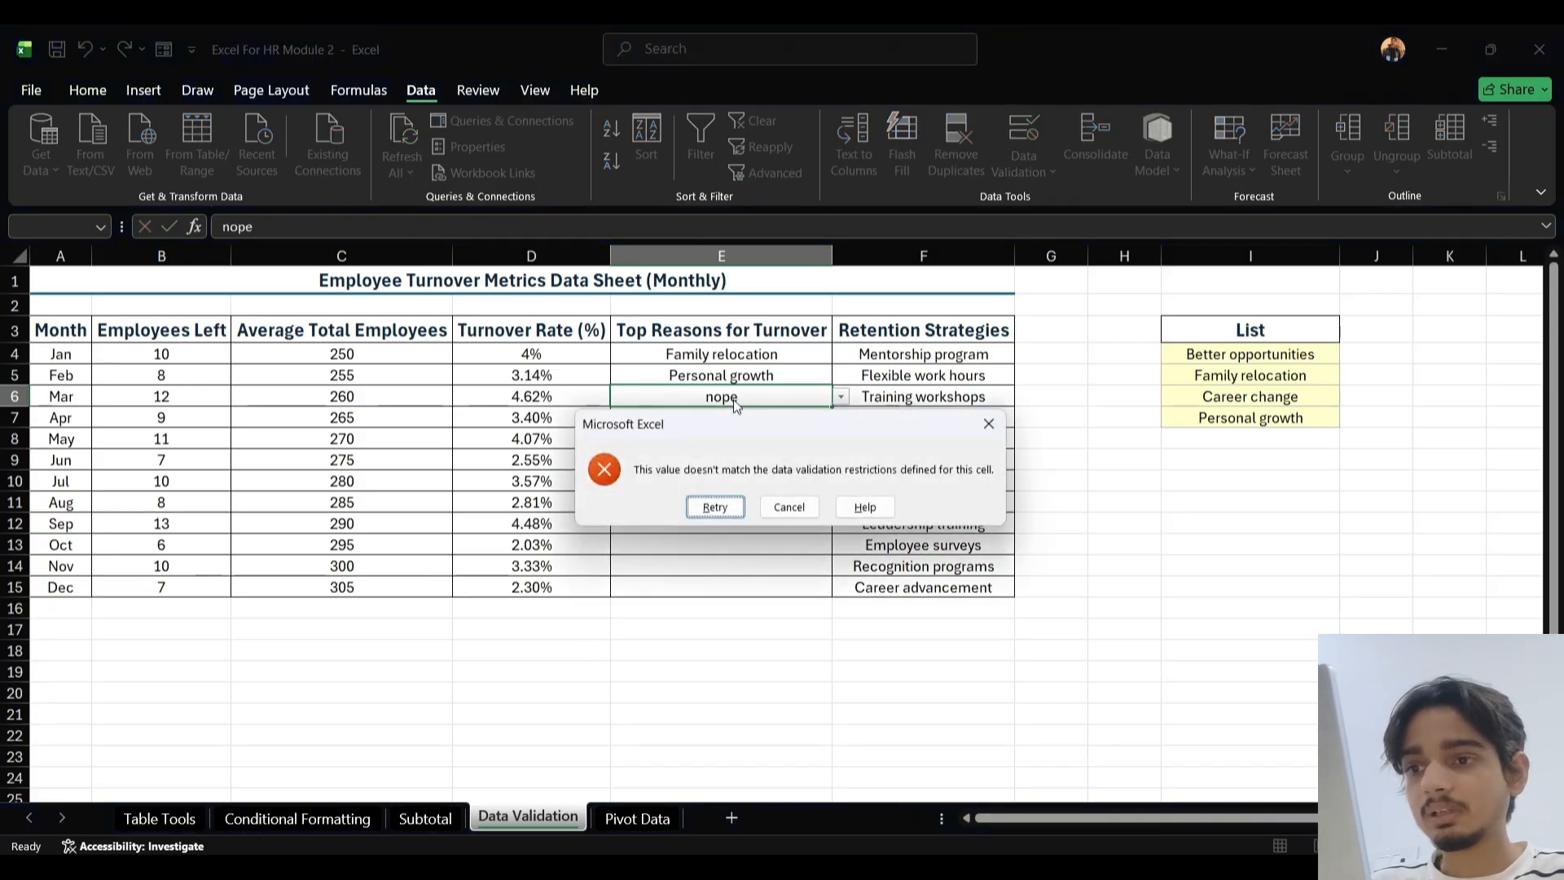
pyautogui.click(714, 509)
pyautogui.press('BackSpace')
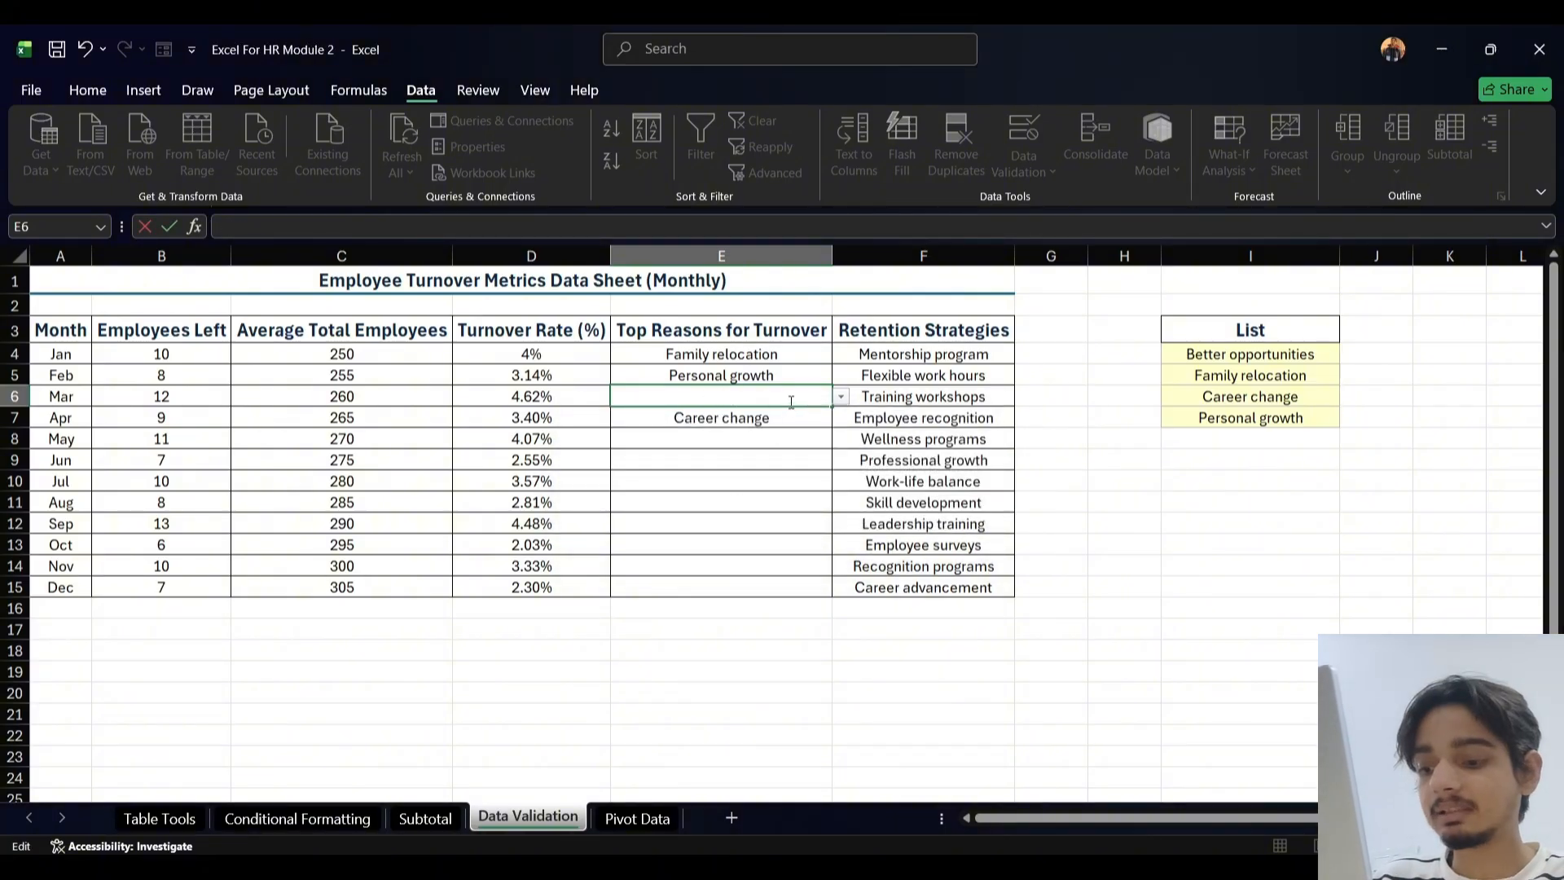
# Enter "Better opportunities" manually as March's top reason for turnover
pyautogui.write('Better')
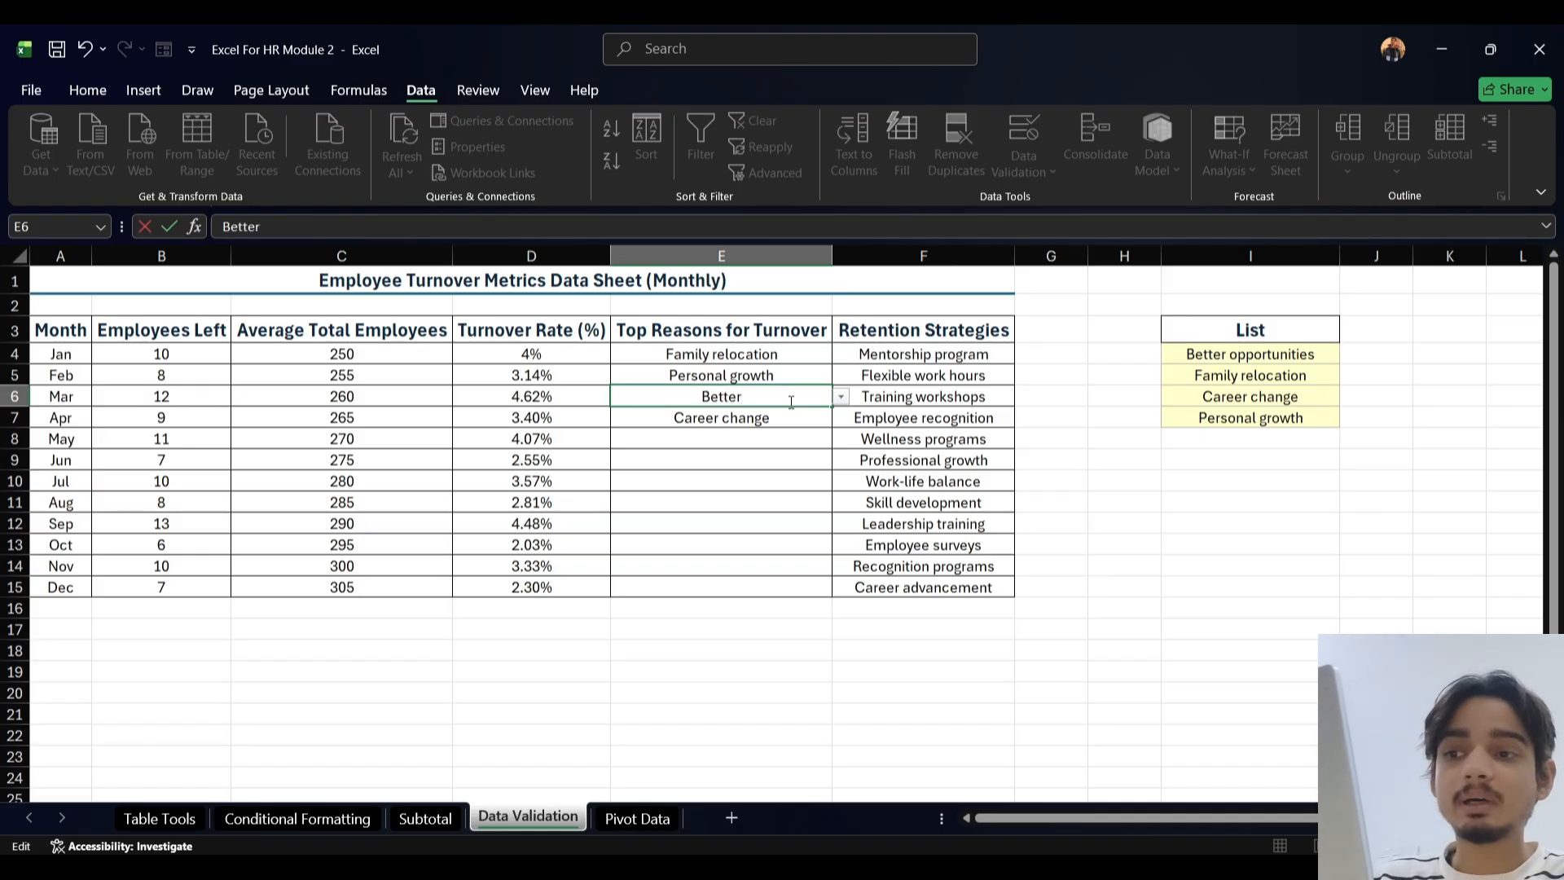
pyautogui.write(' op')
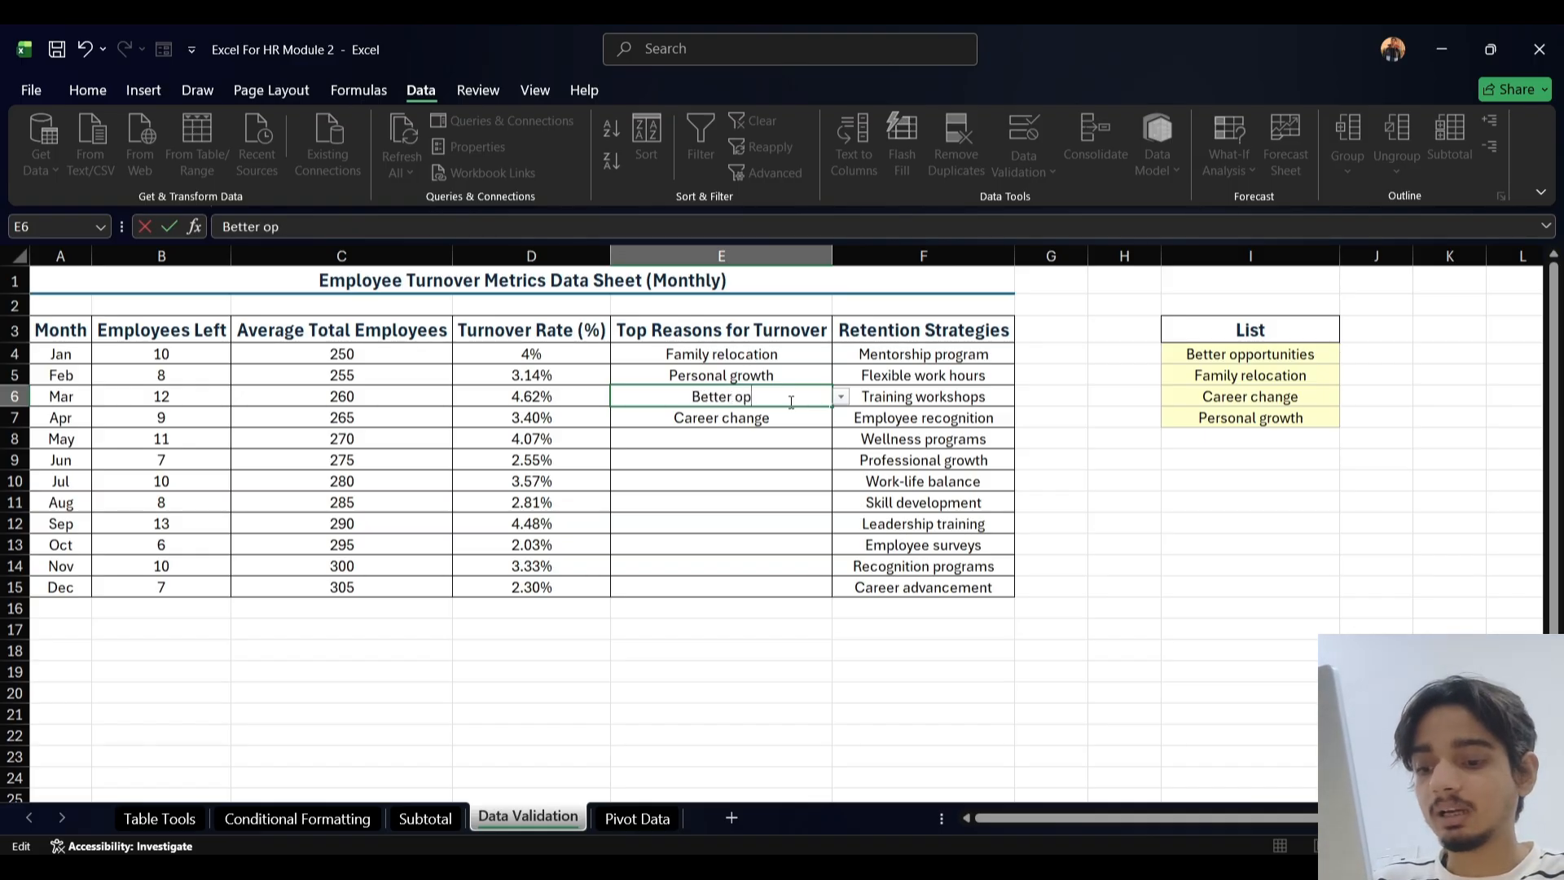
pyautogui.write('portunities')
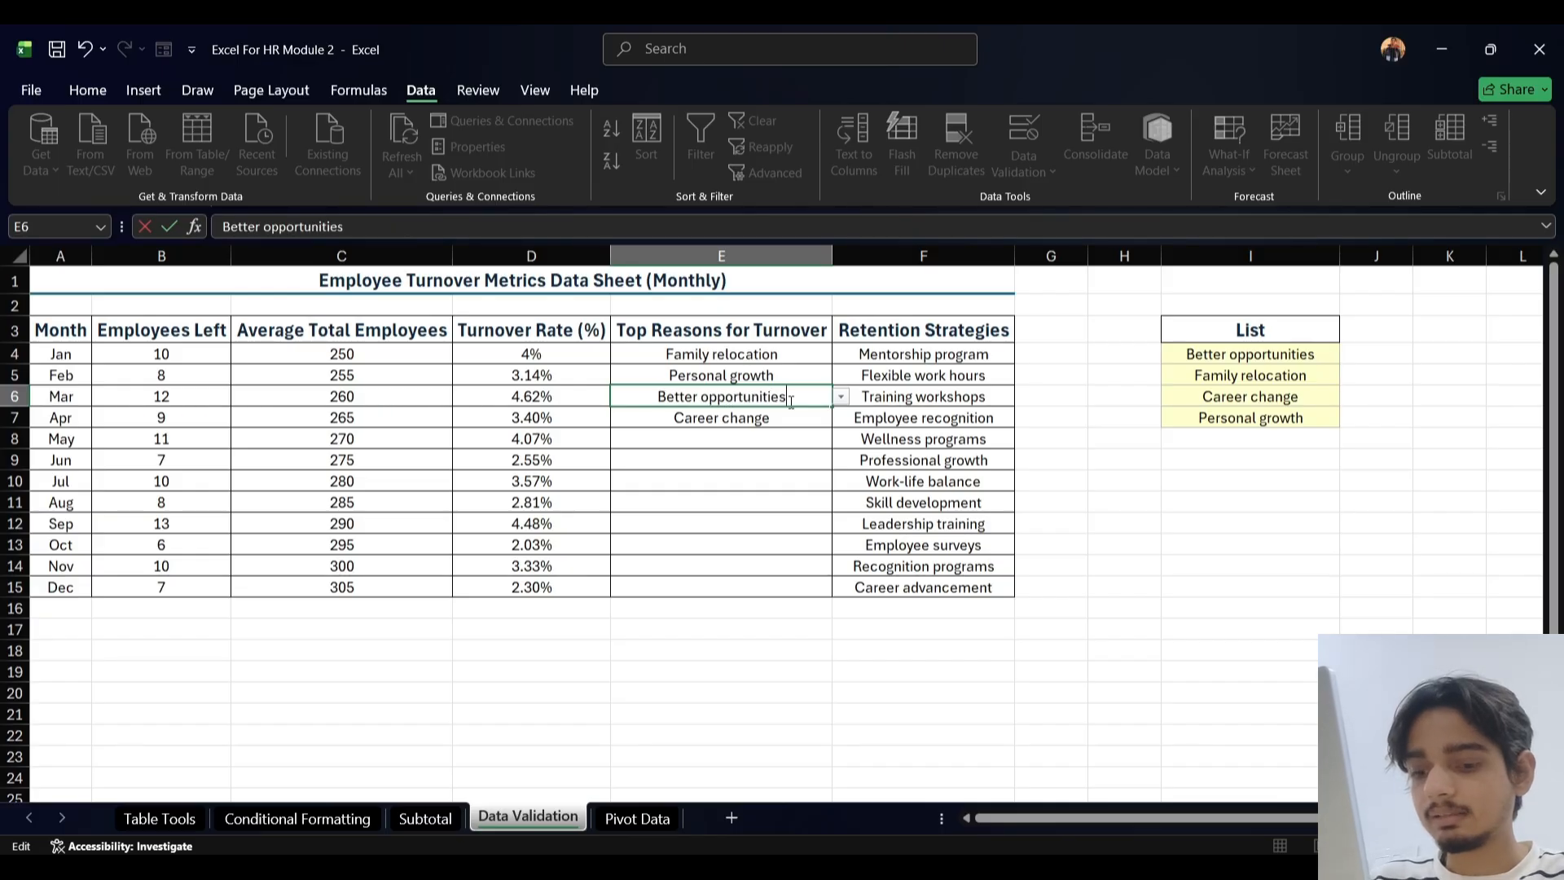
pyautogui.press('Return')
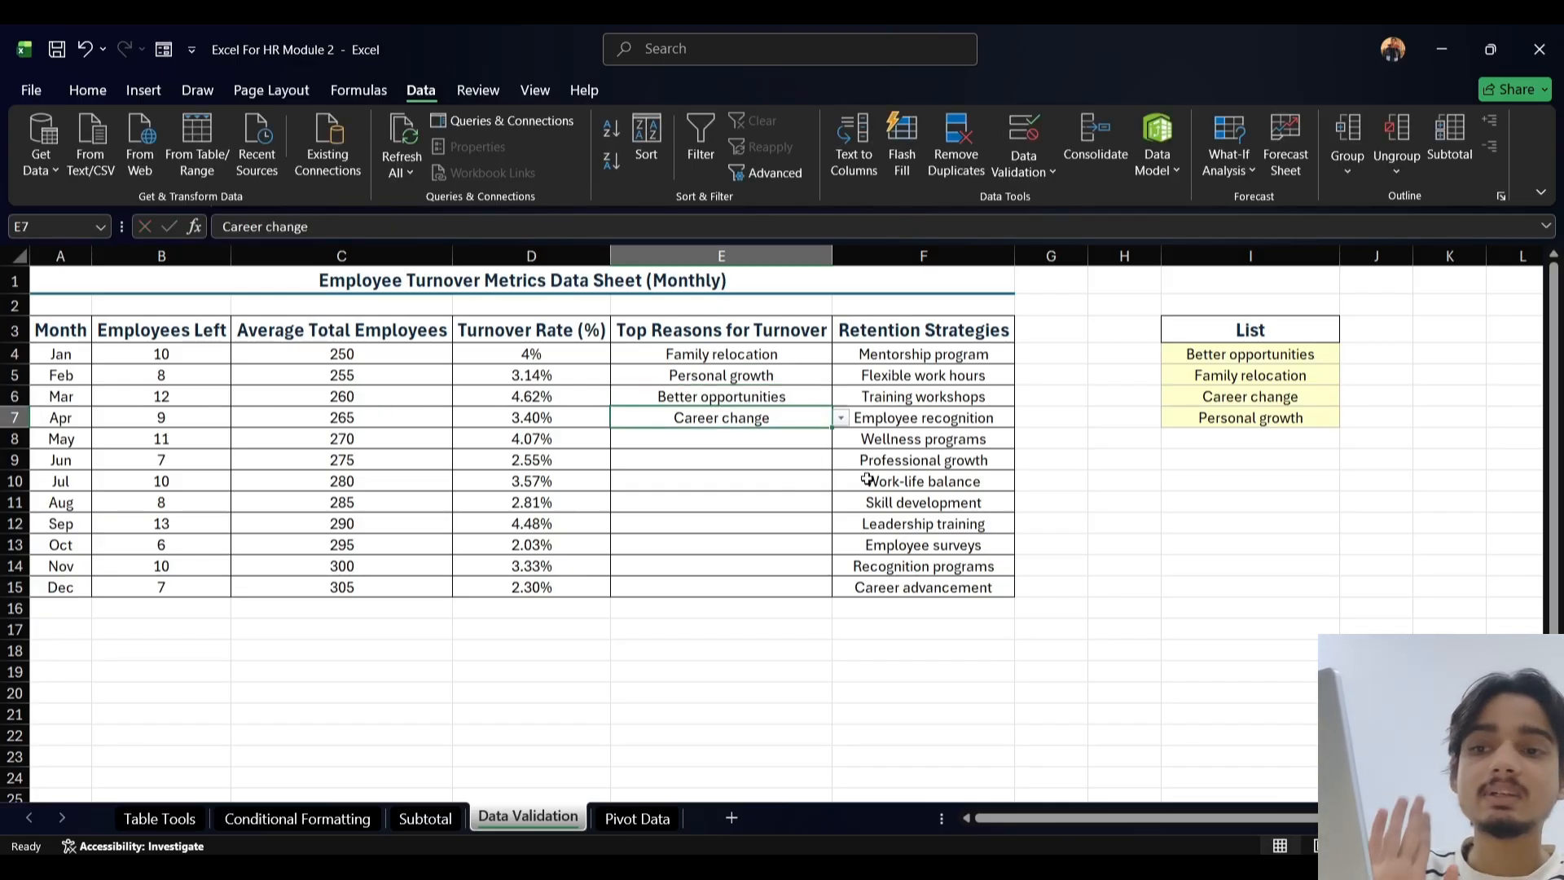
# Choose Career change as May's top reason for turnover and fill it down through December (E8:E15)
pyautogui.click(795, 449)
pyautogui.click(814, 422)
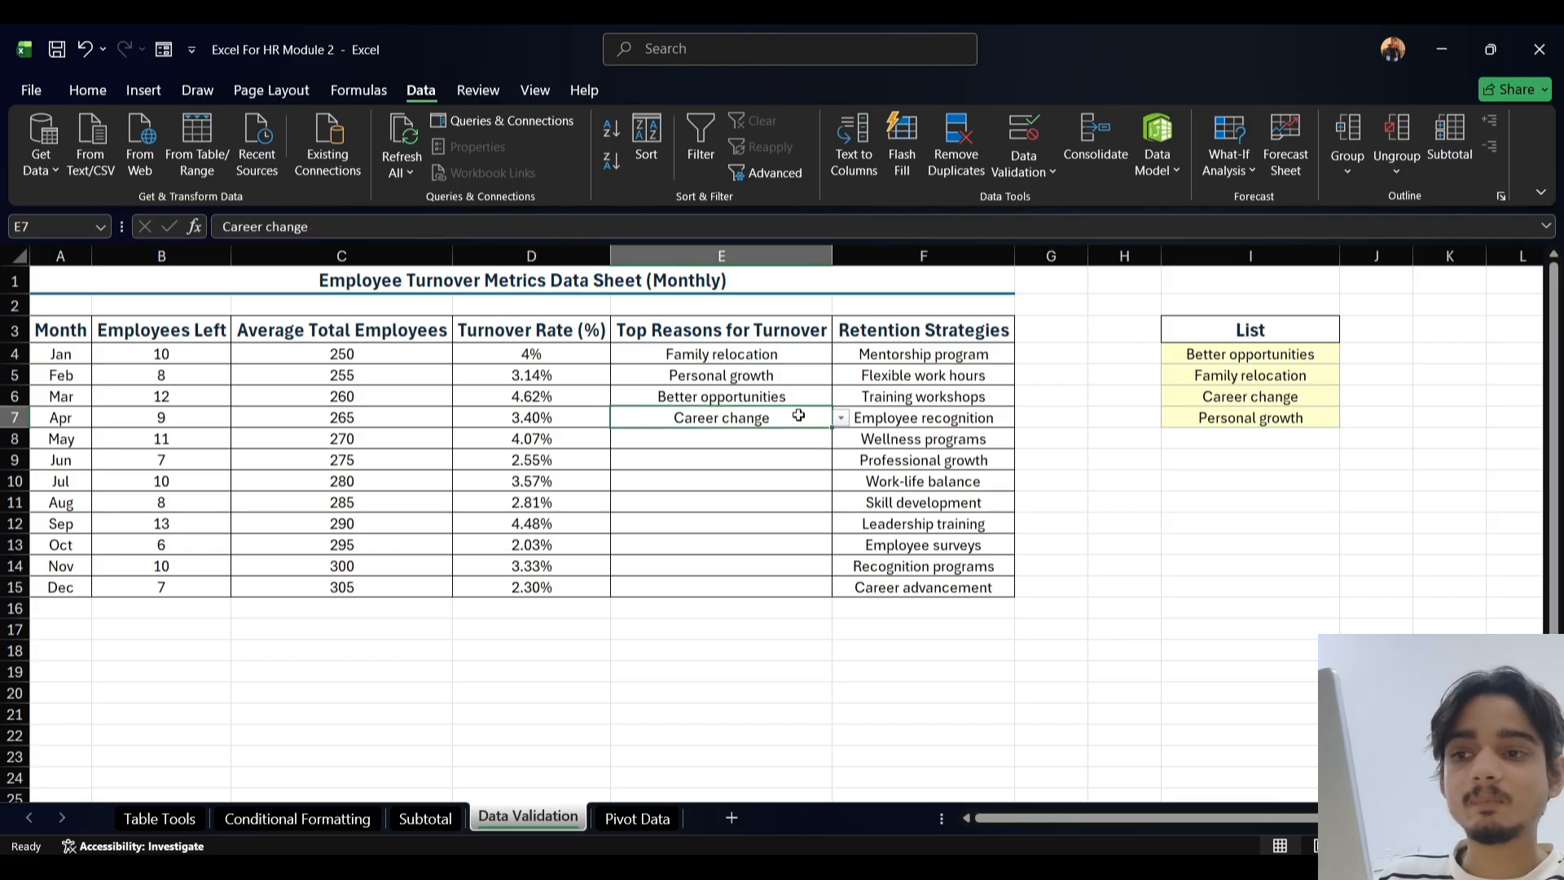
pyautogui.click(815, 440)
pyautogui.click(840, 439)
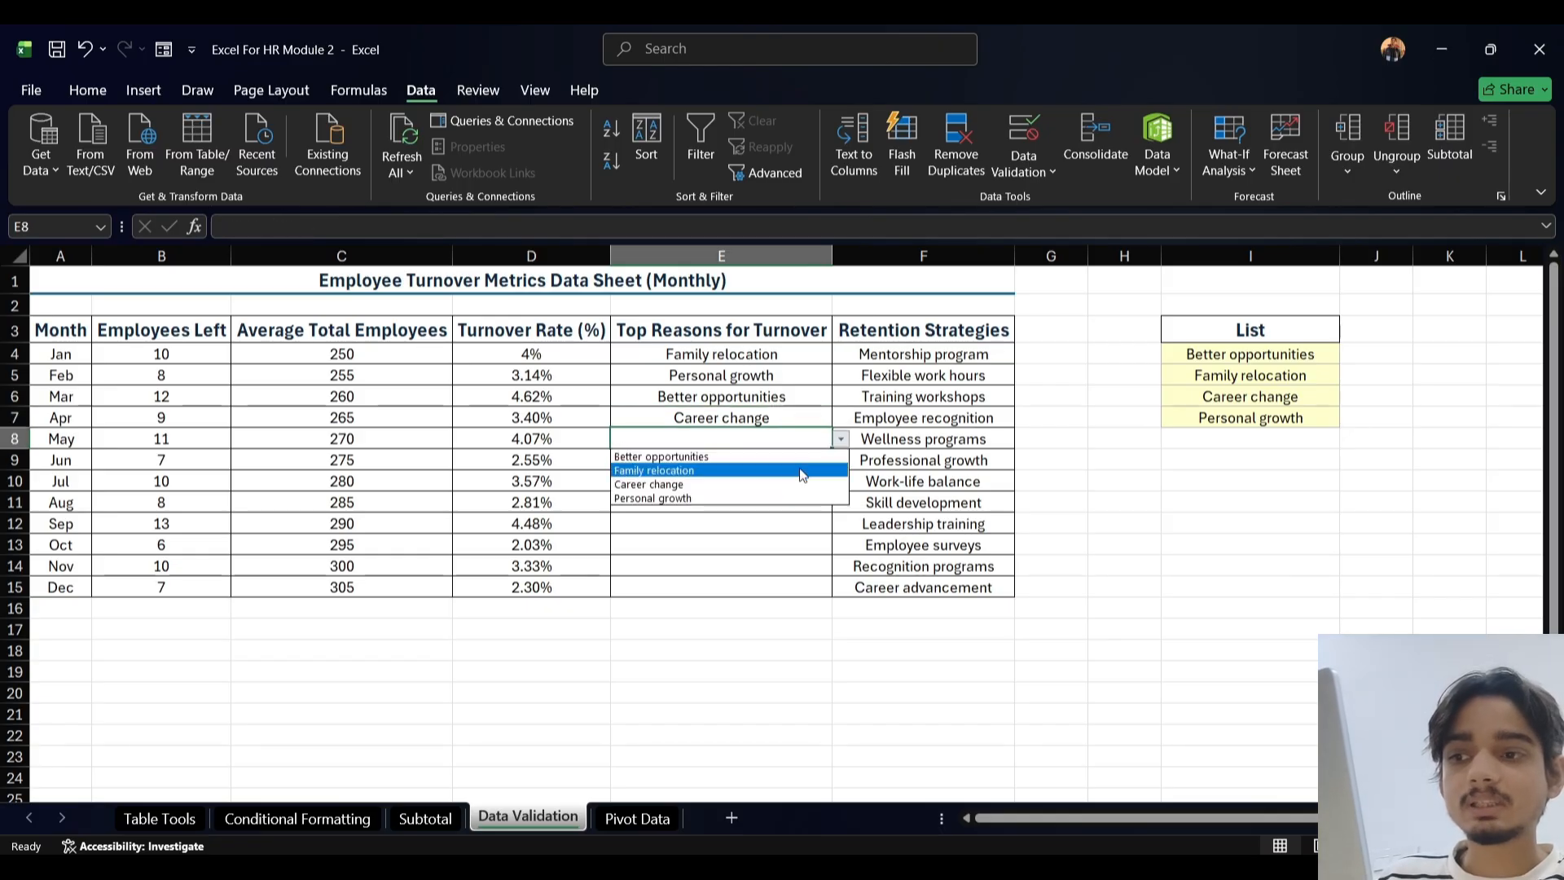
pyautogui.click(783, 482)
pyautogui.moveTo(831, 449); pyautogui.dragTo(826, 588)
pyautogui.click(1035, 518)
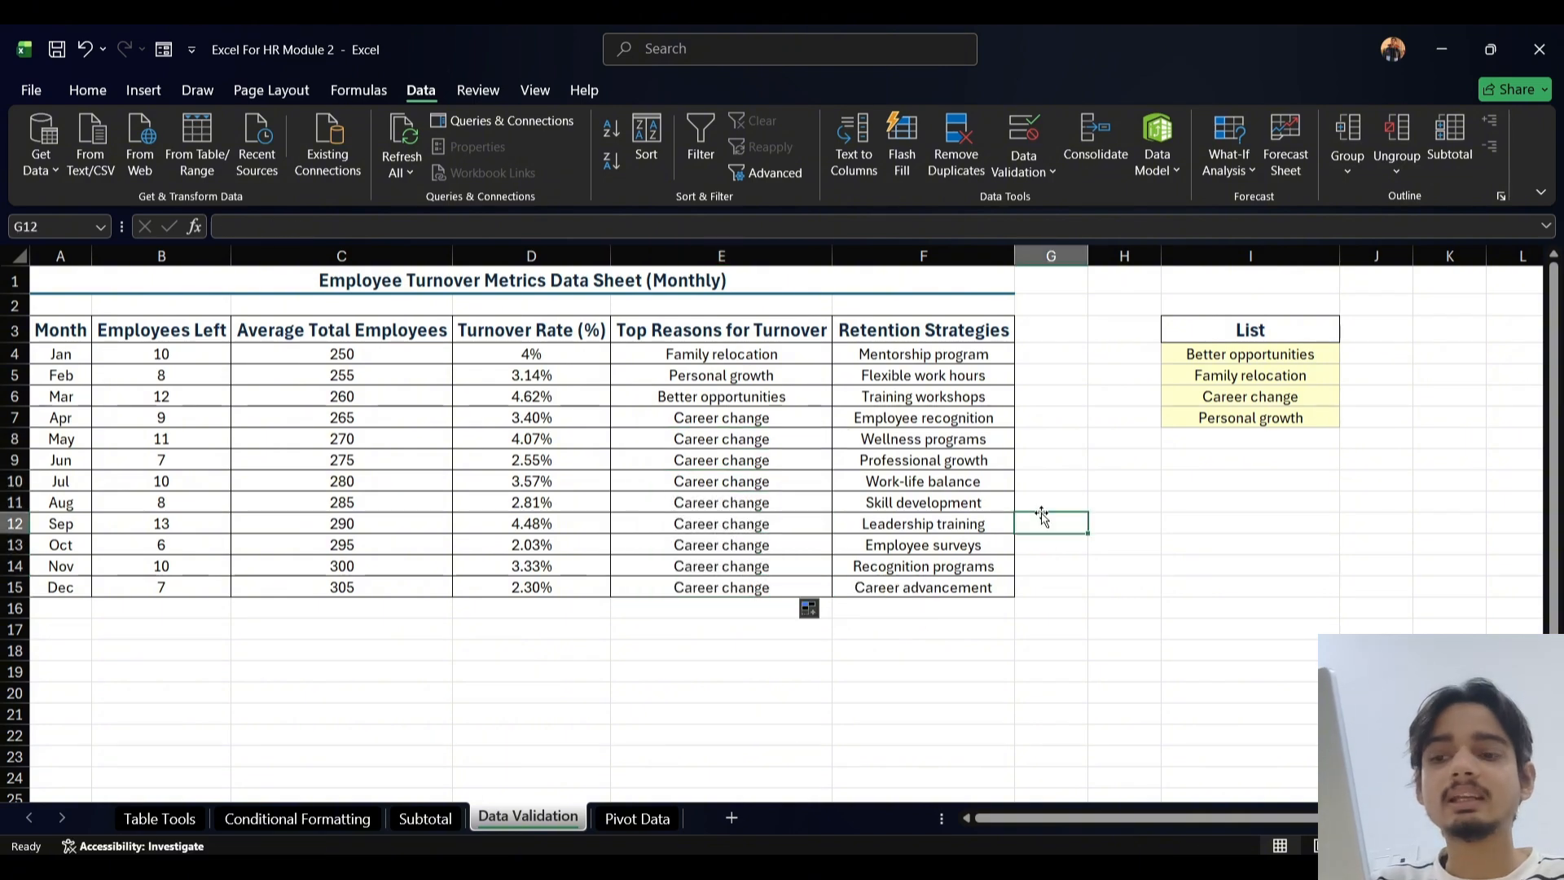